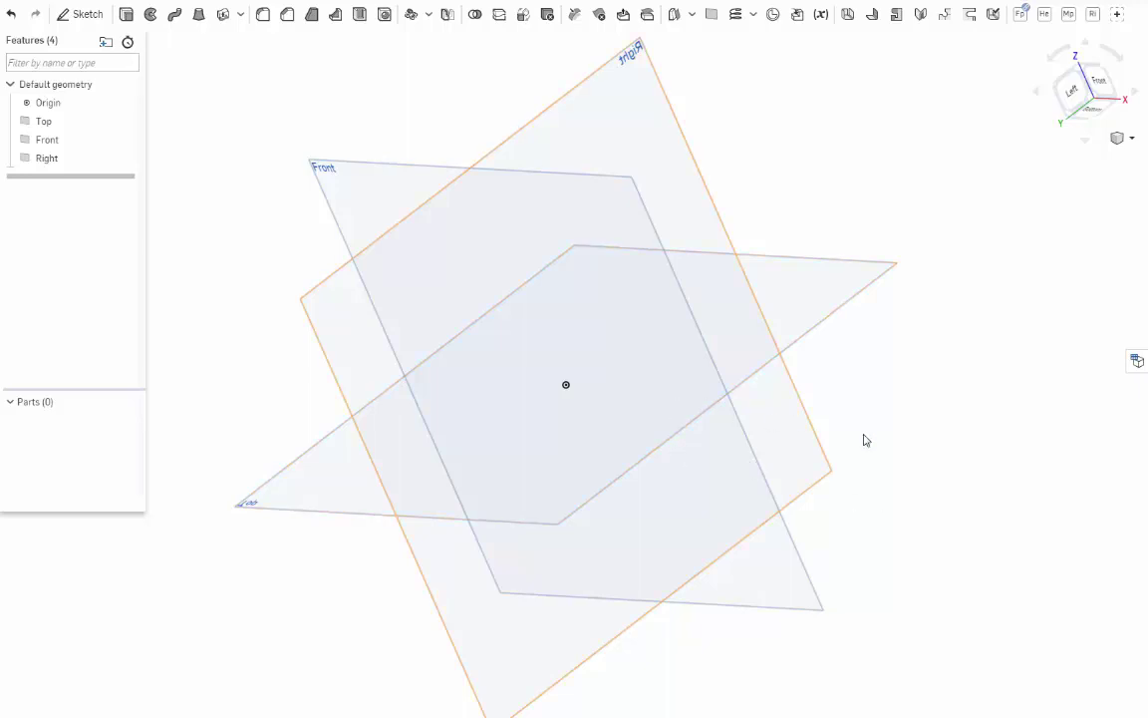
Start a new sketch on the Right plane and view it face-on
{"action": "right_click_drag", "start_coordinate": [865, 439], "coordinate": [648, 332]}
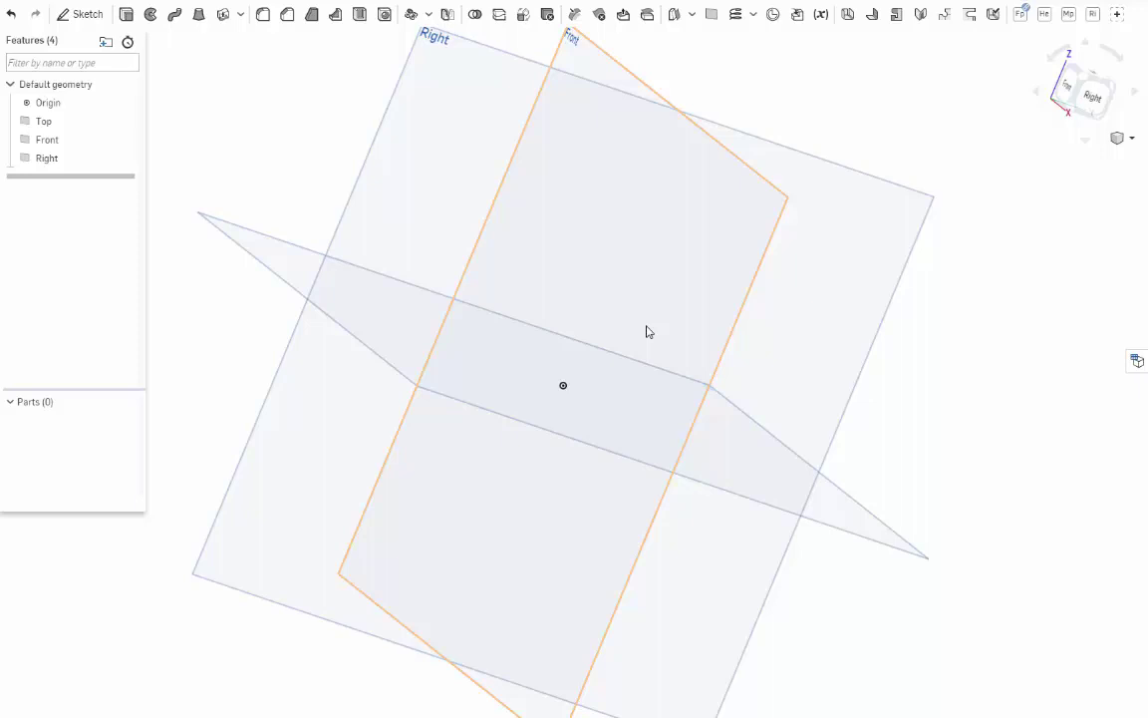
{"action": "right_click_drag", "start_coordinate": [582, 327], "coordinate": [683, 247]}
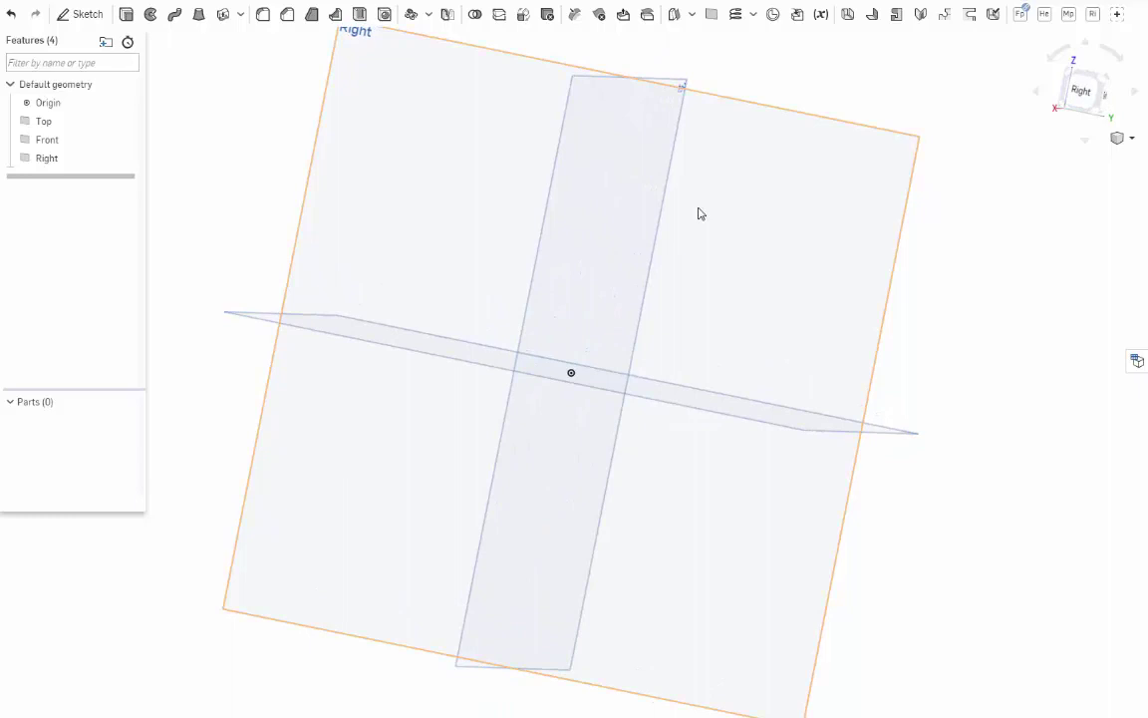
{"action": "right_click", "coordinate": [699, 213]}
{"action": "left_click", "coordinate": [711, 219]}
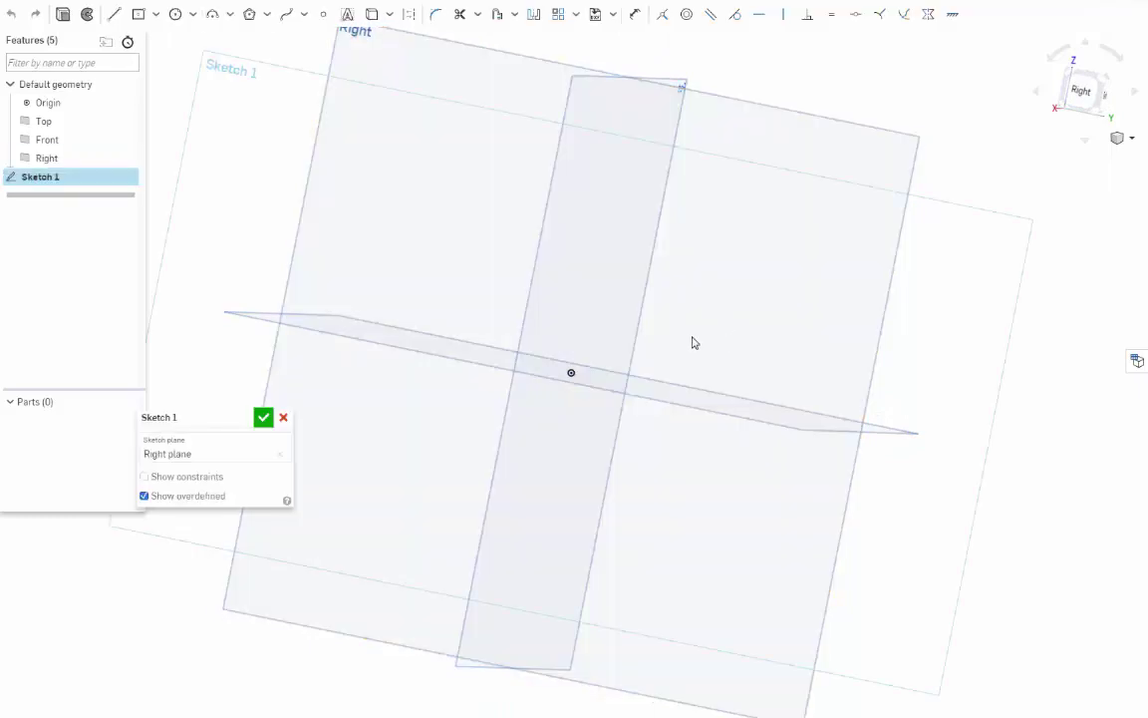
{"action": "key", "text": "n"}
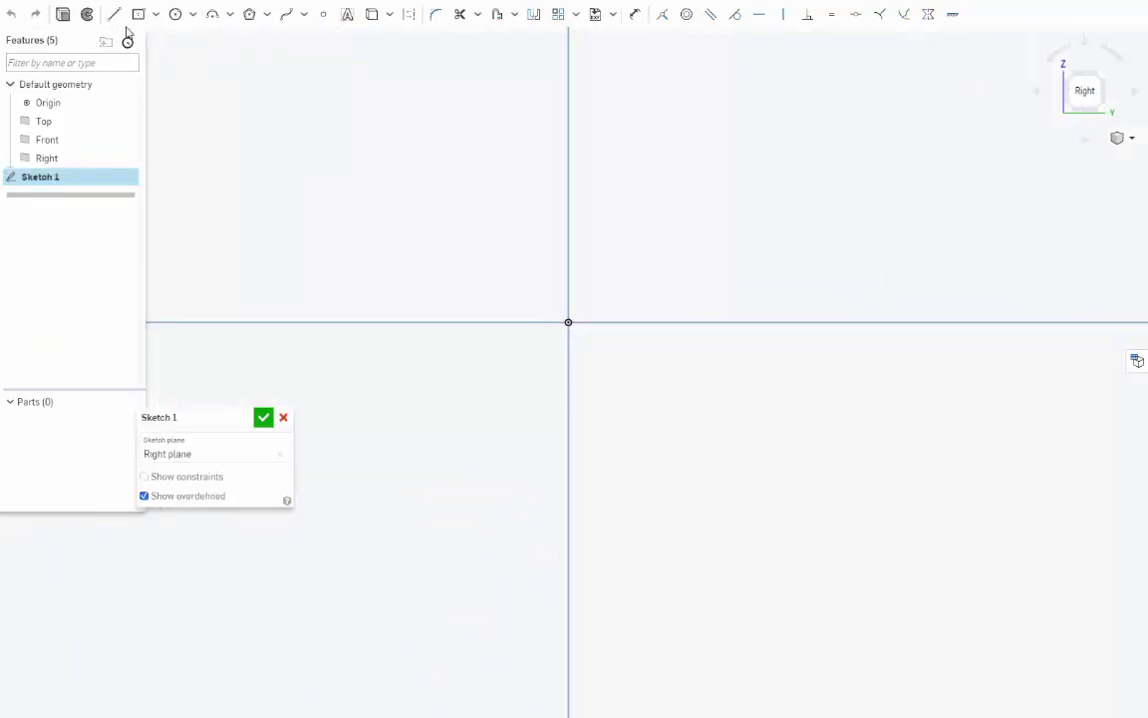
Draw a centre-point rectangle at the origin dimensioned 1 by 1.618 and finish the sketch
{"action": "left_click", "coordinate": [138, 15]}
{"action": "left_click", "coordinate": [568, 322]}
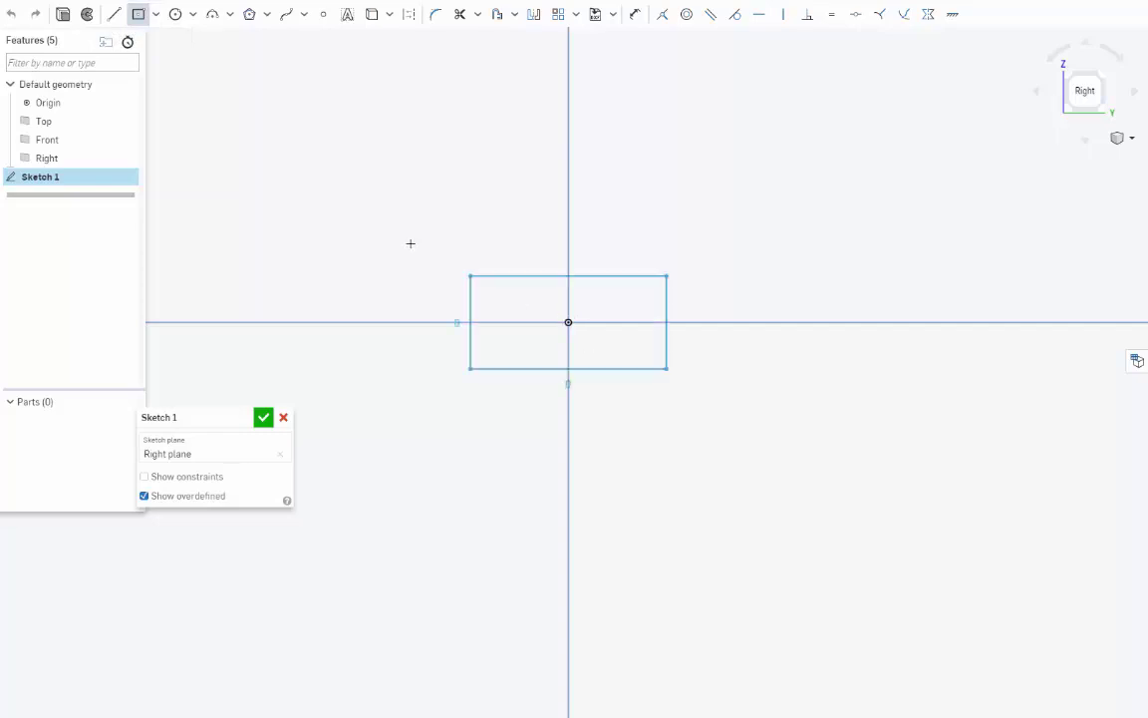
{"action": "left_click", "coordinate": [402, 225]}
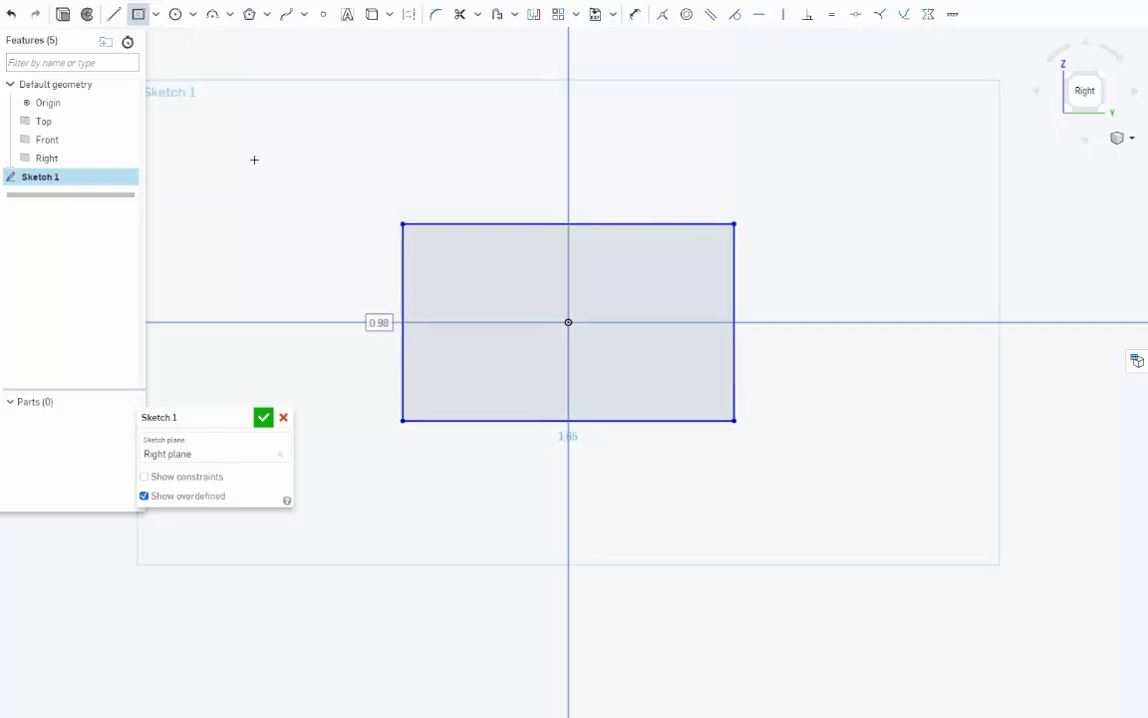
{"action": "type", "text": "1"}
{"action": "key", "text": "Tab"}
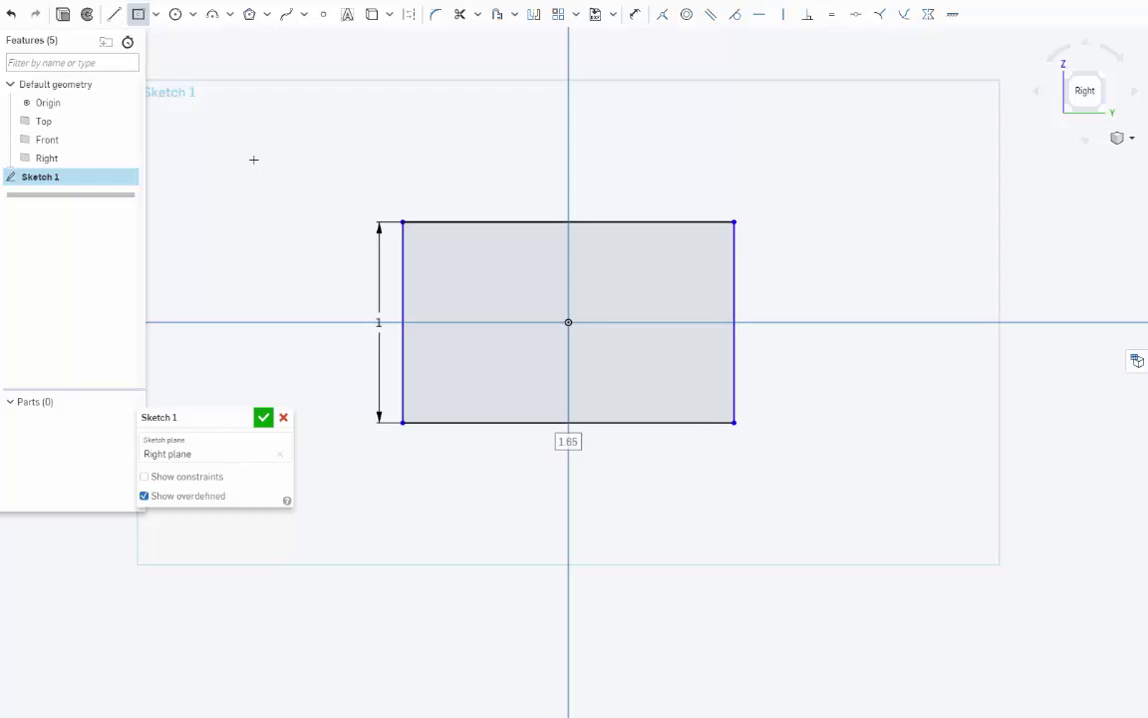
{"action": "type", "text": "18"}
{"action": "key", "text": "Return"}
{"action": "left_click", "coordinate": [263, 418]}
{"action": "key", "text": "shift+5"}
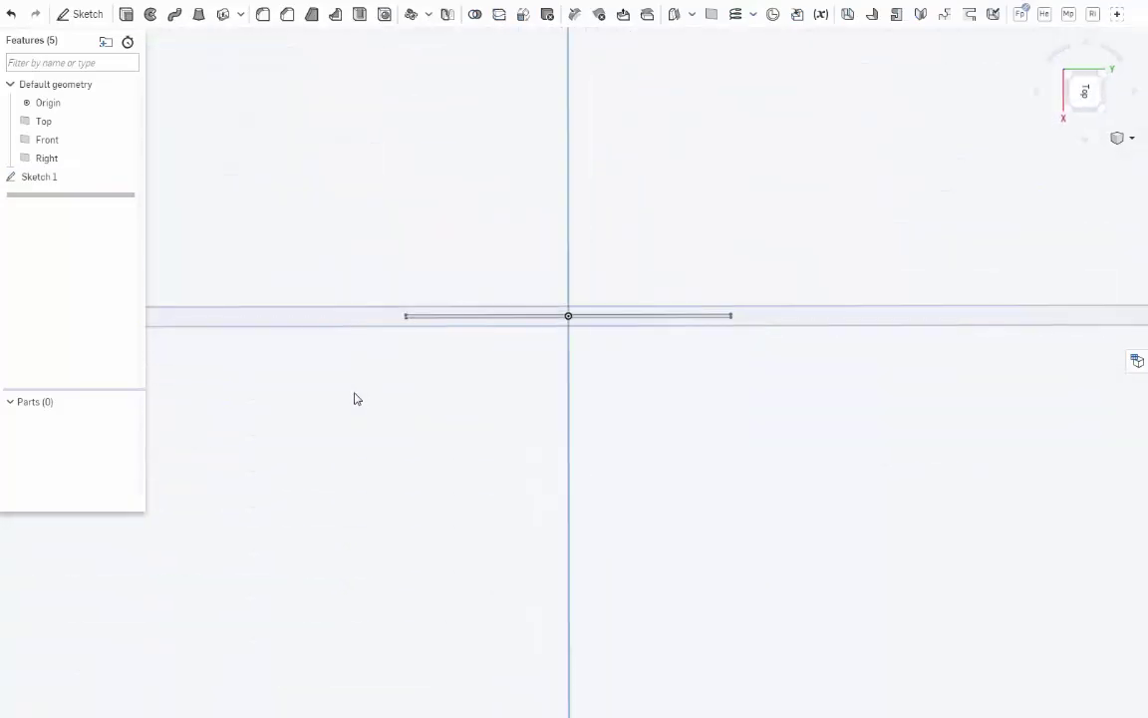
On the Front plane, sketch an origin-centred rectangle dimensioned 1 by 1.618 and accept it
{"action": "mouse_move", "coordinate": [333, 386]}
{"action": "right_mouse_down"}
{"action": "mouse_move", "coordinate": [256, 382]}
{"action": "mouse_move", "coordinate": [499, 369]}
{"action": "mouse_move", "coordinate": [538, 310]}
{"action": "mouse_move", "coordinate": [536, 350]}
{"action": "right_mouse_up"}
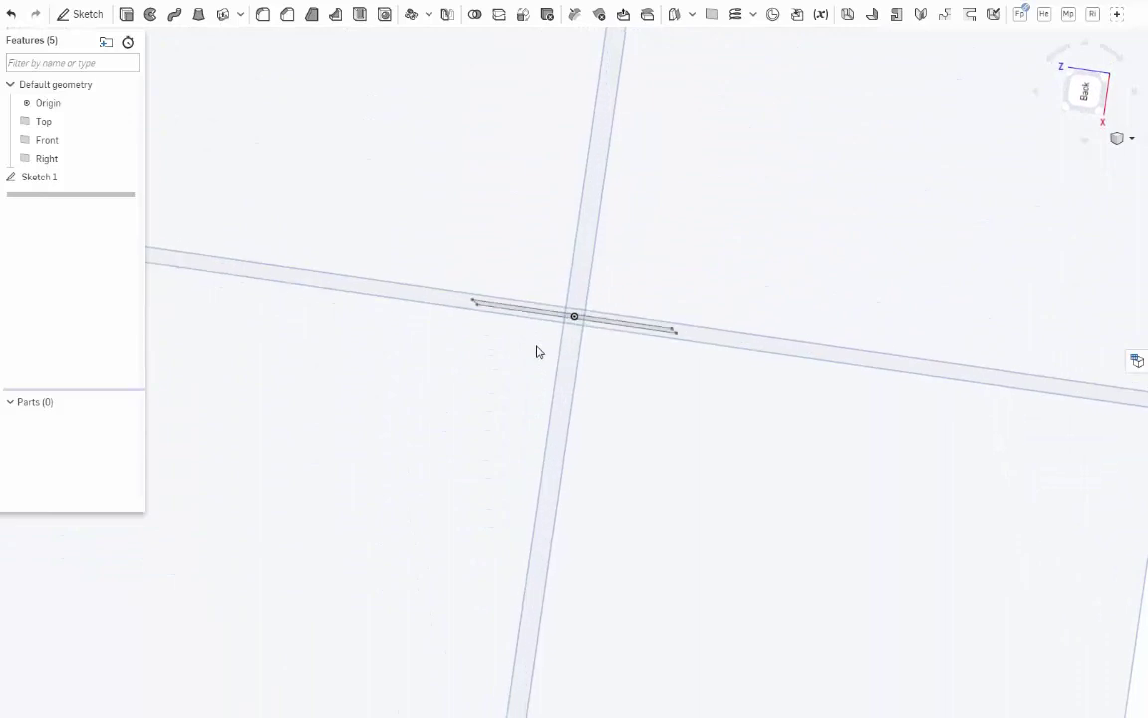
{"action": "right_click", "coordinate": [695, 217]}
{"action": "left_click", "coordinate": [710, 222]}
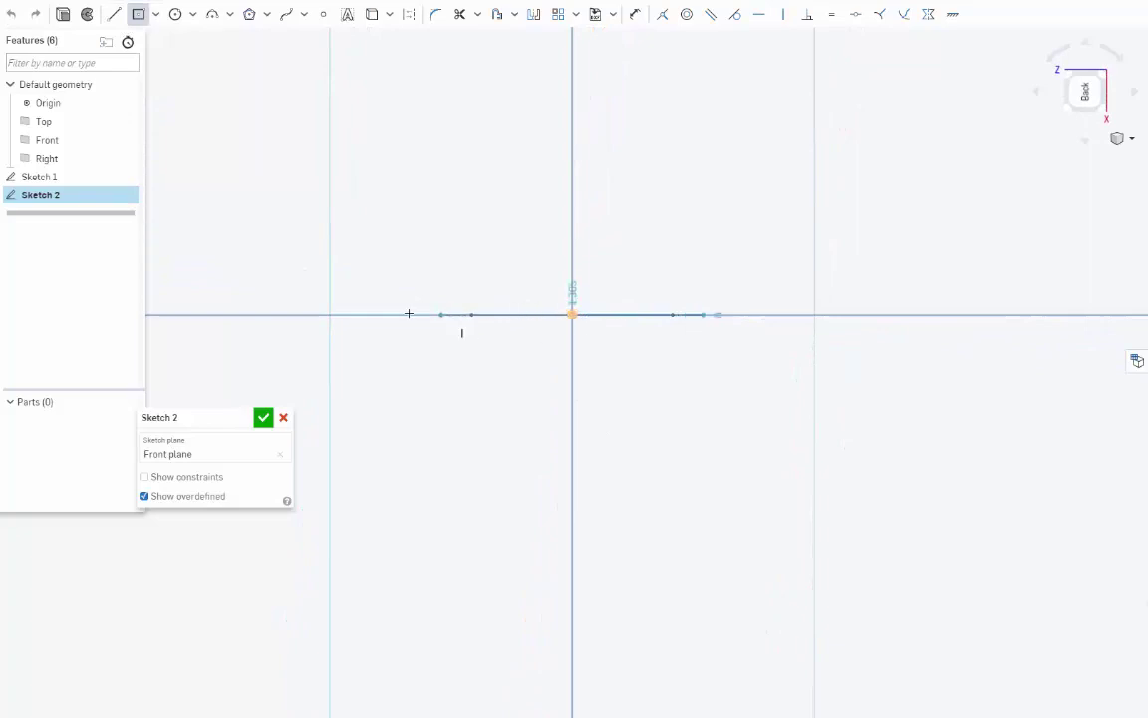
{"action": "left_click", "coordinate": [411, 252]}
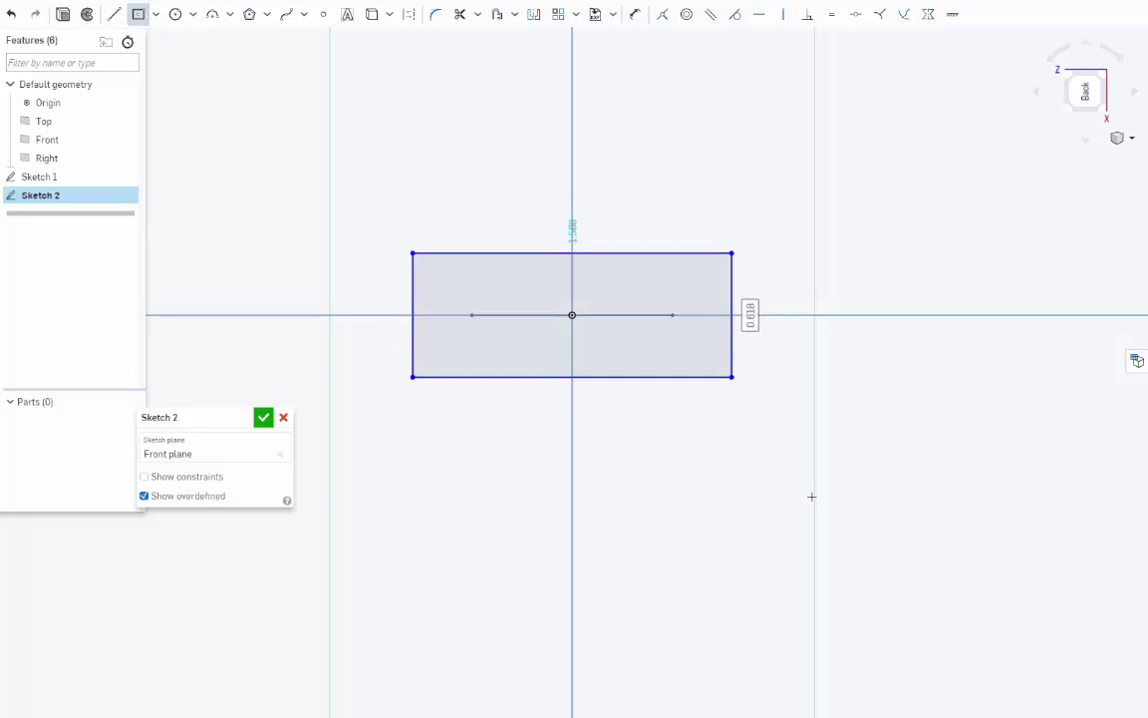
{"action": "type", "text": "1"}
{"action": "key", "text": "Tab"}
{"action": "type", "text": "1"}
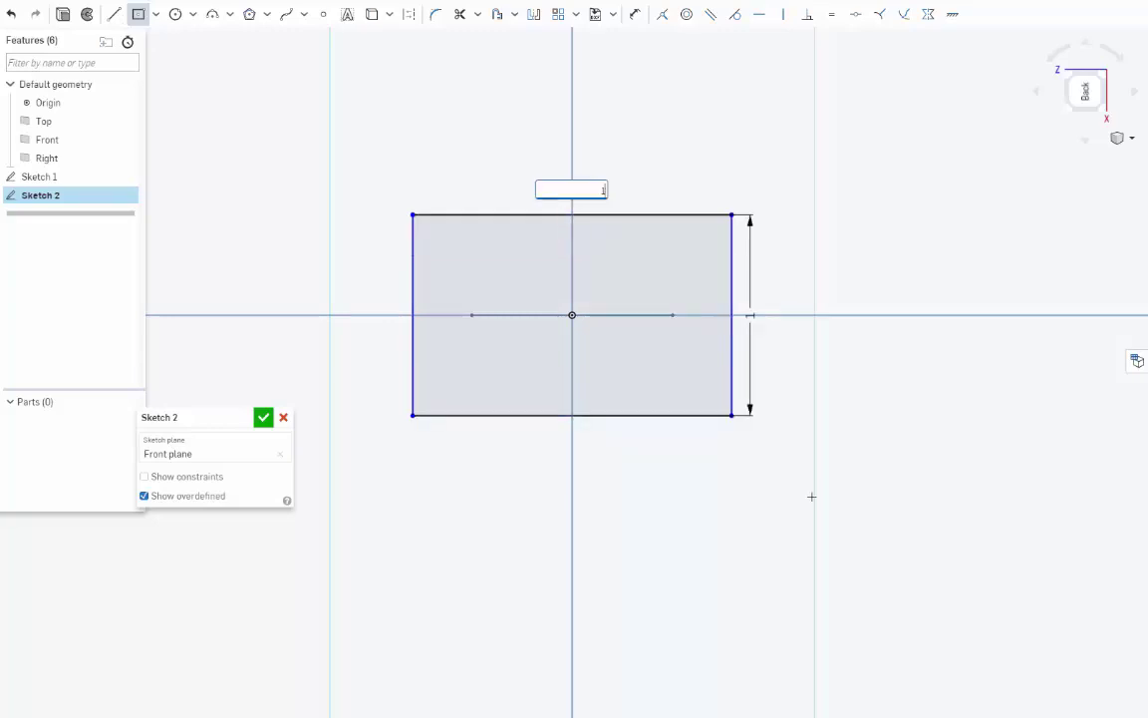
{"action": "left_click", "coordinate": [263, 417]}
{"action": "mouse_move", "coordinate": [259, 425]}
{"action": "right_mouse_down"}
{"action": "mouse_move", "coordinate": [499, 346]}
{"action": "mouse_move", "coordinate": [511, 398]}
{"action": "mouse_move", "coordinate": [475, 421]}
{"action": "mouse_move", "coordinate": [373, 416]}
{"action": "mouse_move", "coordinate": [389, 423]}
{"action": "right_mouse_up"}
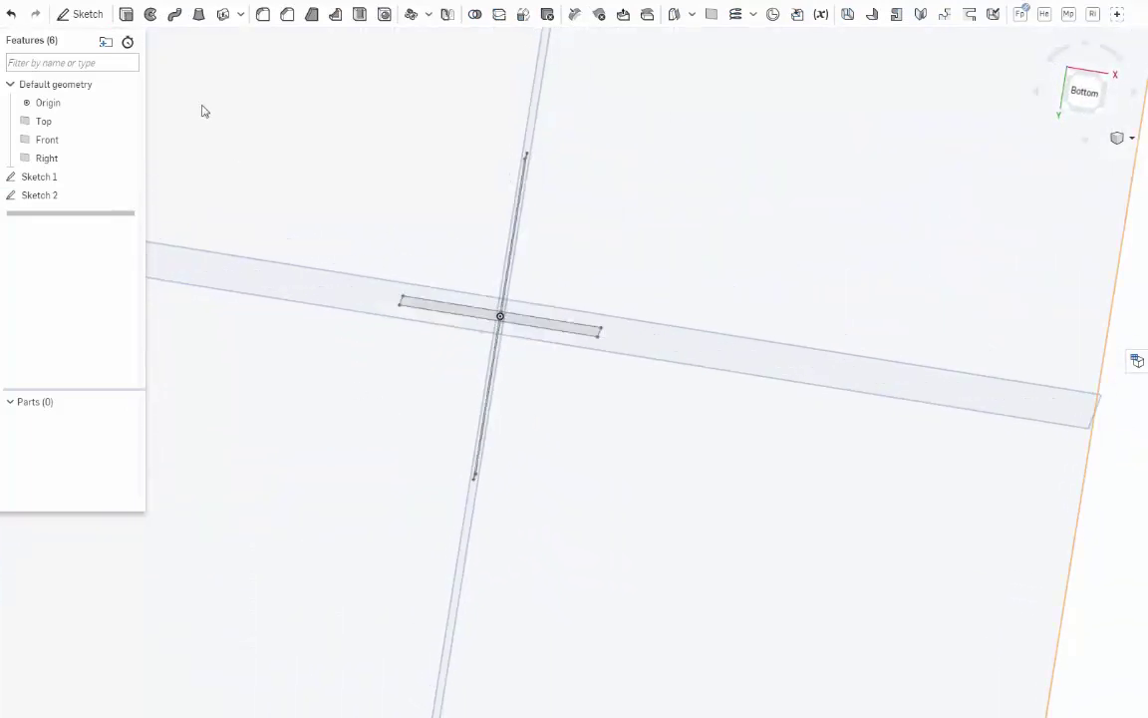
On the Top plane, draw an origin-centred rectangle 1.618 wide by 1 high and accept it
{"action": "right_click", "coordinate": [375, 177]}
{"action": "left_click", "coordinate": [397, 182]}
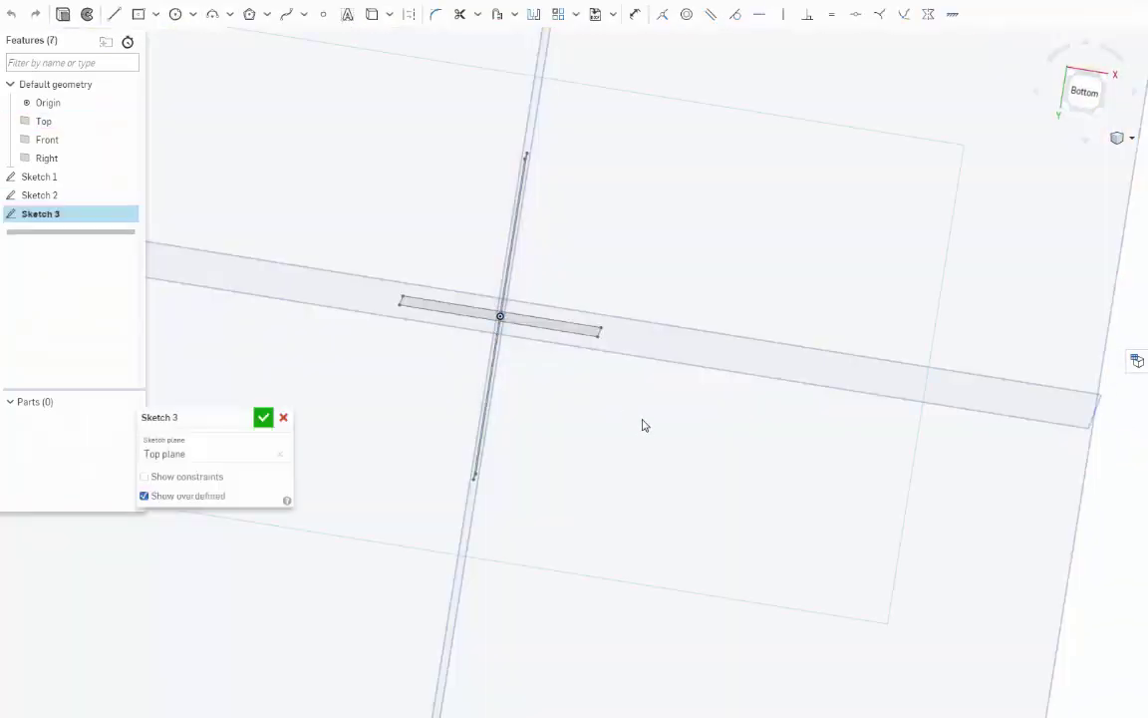
{"action": "right_click_drag", "start_coordinate": [641, 423], "coordinate": [659, 389]}
{"action": "key", "text": "n"}
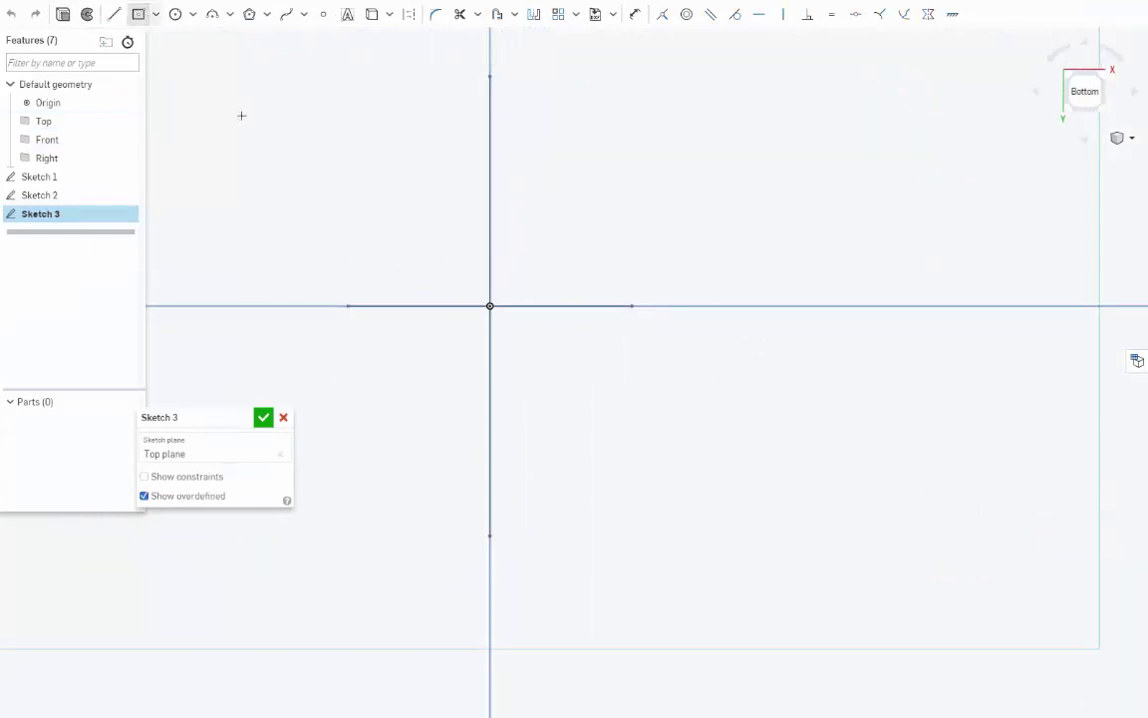
{"action": "left_click", "coordinate": [489, 306]}
{"action": "left_click", "coordinate": [252, 223]}
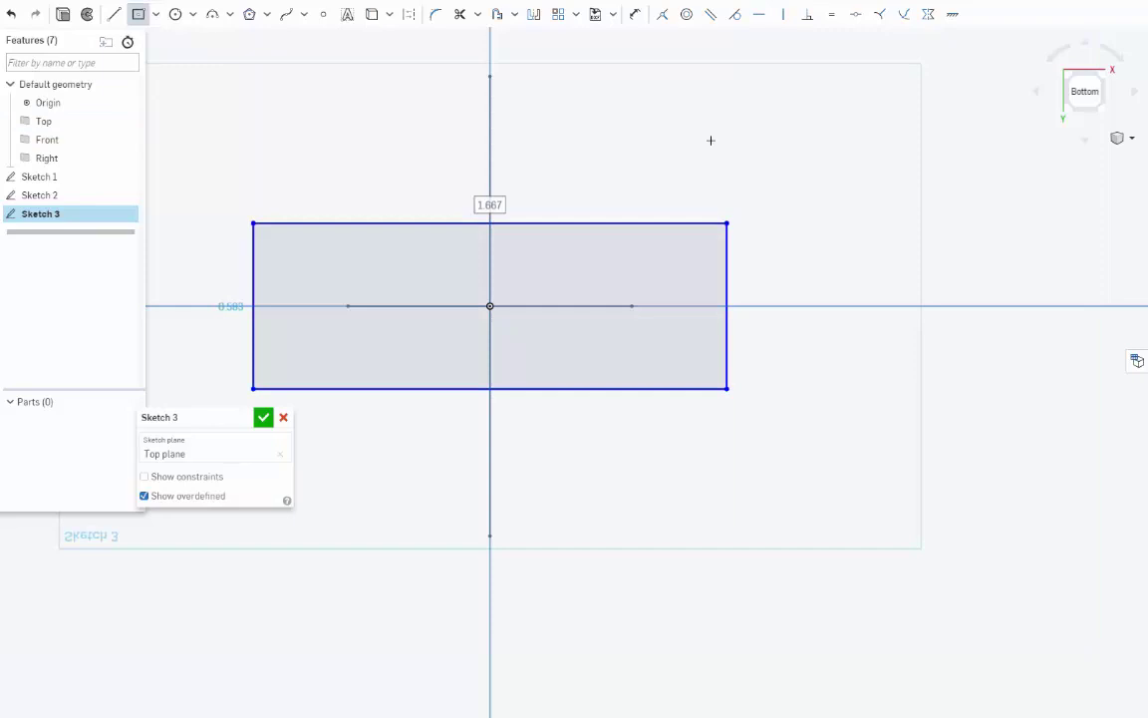
{"action": "type", "text": "1.618"}
{"action": "key", "text": "Tab"}
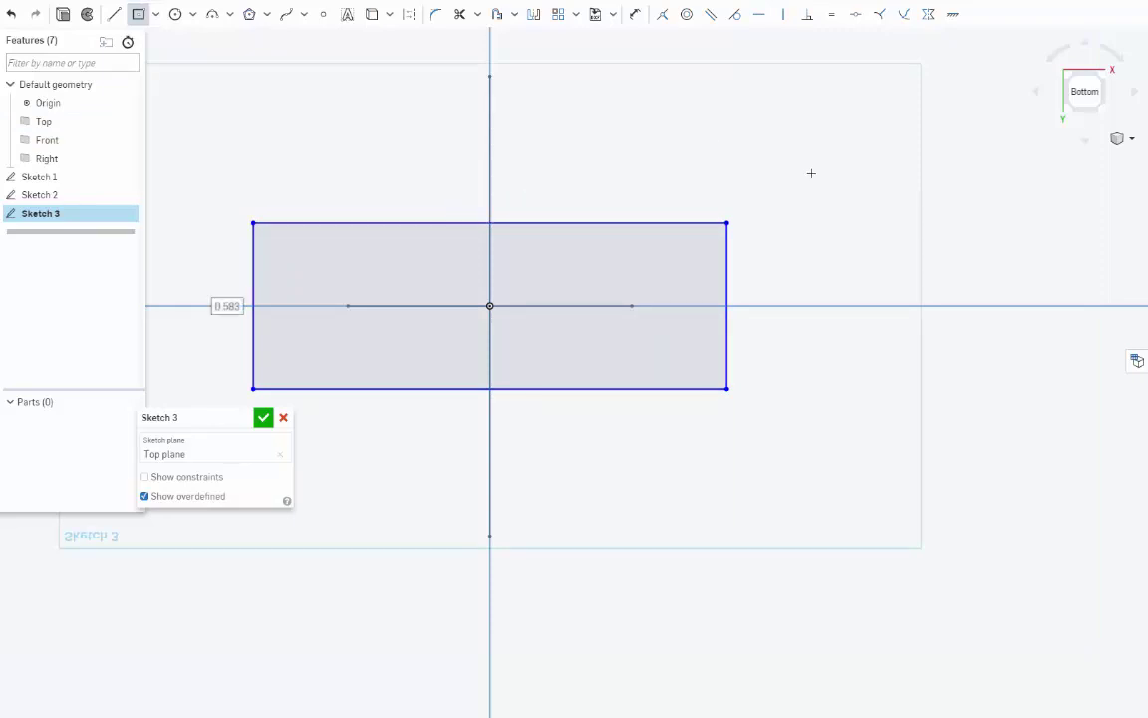
{"action": "type", "text": "1"}
{"action": "key", "text": "Return"}
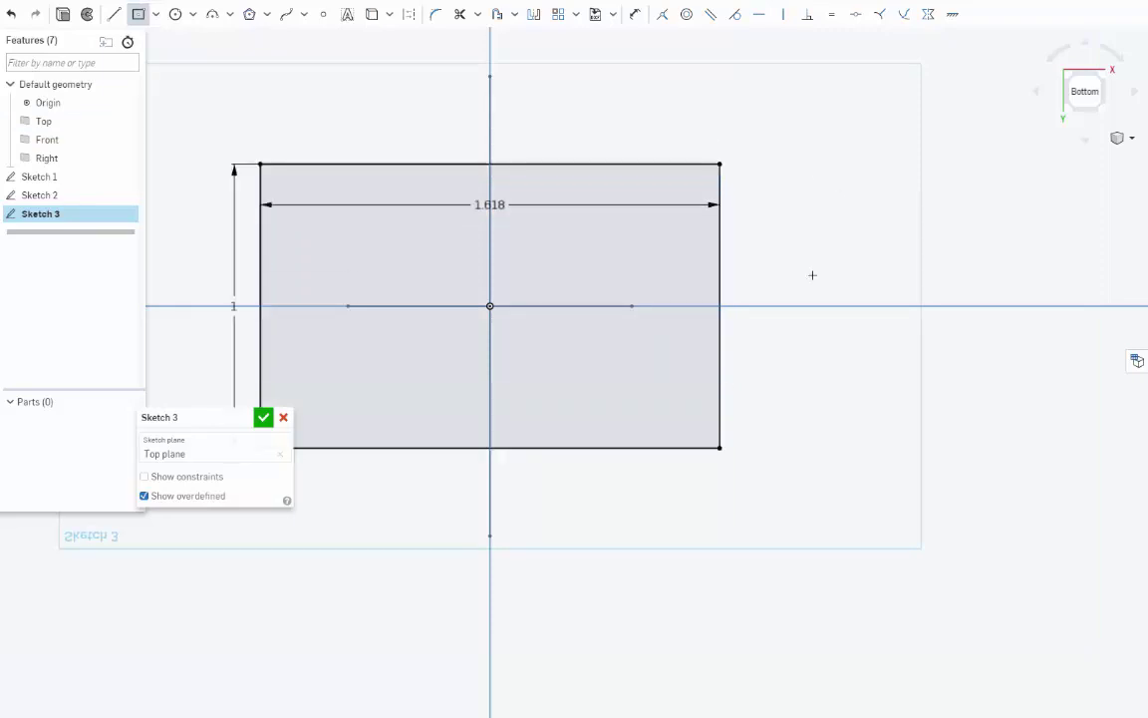
{"action": "left_click", "coordinate": [261, 419]}
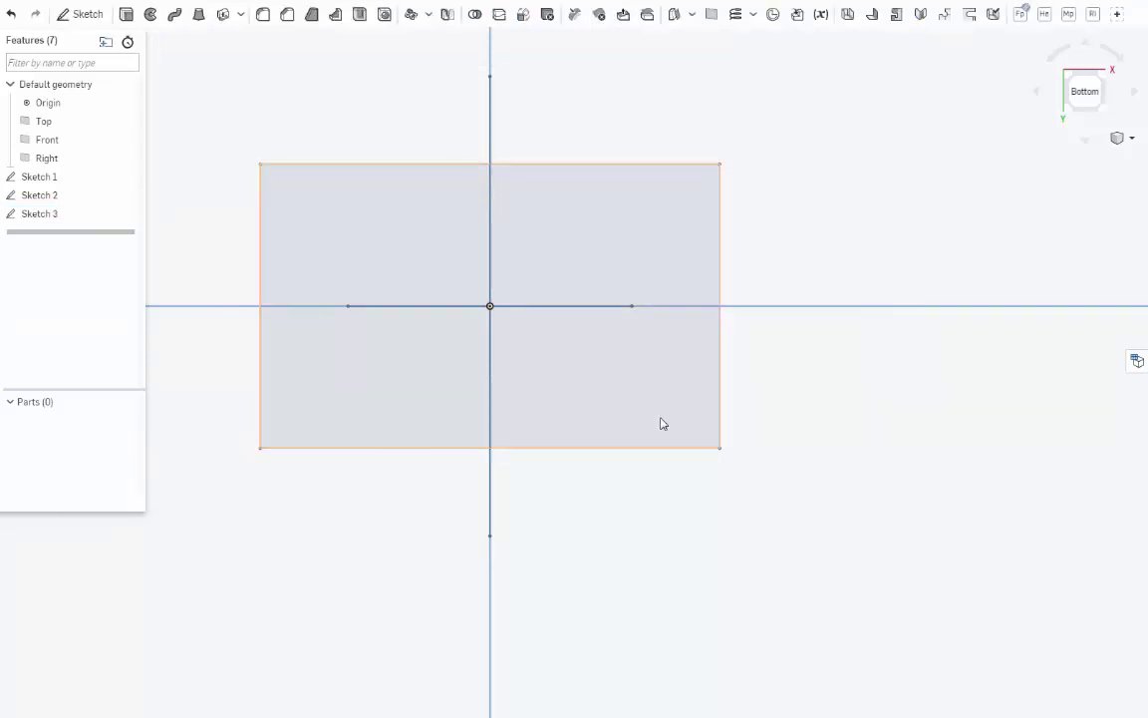
Try picking corners on Sketches 1, 2 and 3, then clear the selection
{"action": "mouse_move", "coordinate": [661, 423]}
{"action": "right_mouse_down"}
{"action": "mouse_move", "coordinate": [638, 369]}
{"action": "mouse_move", "coordinate": [679, 359]}
{"action": "mouse_move", "coordinate": [656, 365]}
{"action": "mouse_move", "coordinate": [671, 310]}
{"action": "mouse_move", "coordinate": [654, 373]}
{"action": "mouse_move", "coordinate": [653, 336]}
{"action": "mouse_move", "coordinate": [764, 377]}
{"action": "mouse_move", "coordinate": [745, 342]}
{"action": "mouse_move", "coordinate": [721, 333]}
{"action": "mouse_move", "coordinate": [784, 355]}
{"action": "mouse_move", "coordinate": [782, 365]}
{"action": "mouse_move", "coordinate": [803, 326]}
{"action": "mouse_move", "coordinate": [771, 320]}
{"action": "right_mouse_up"}
{"action": "left_click", "coordinate": [734, 261]}
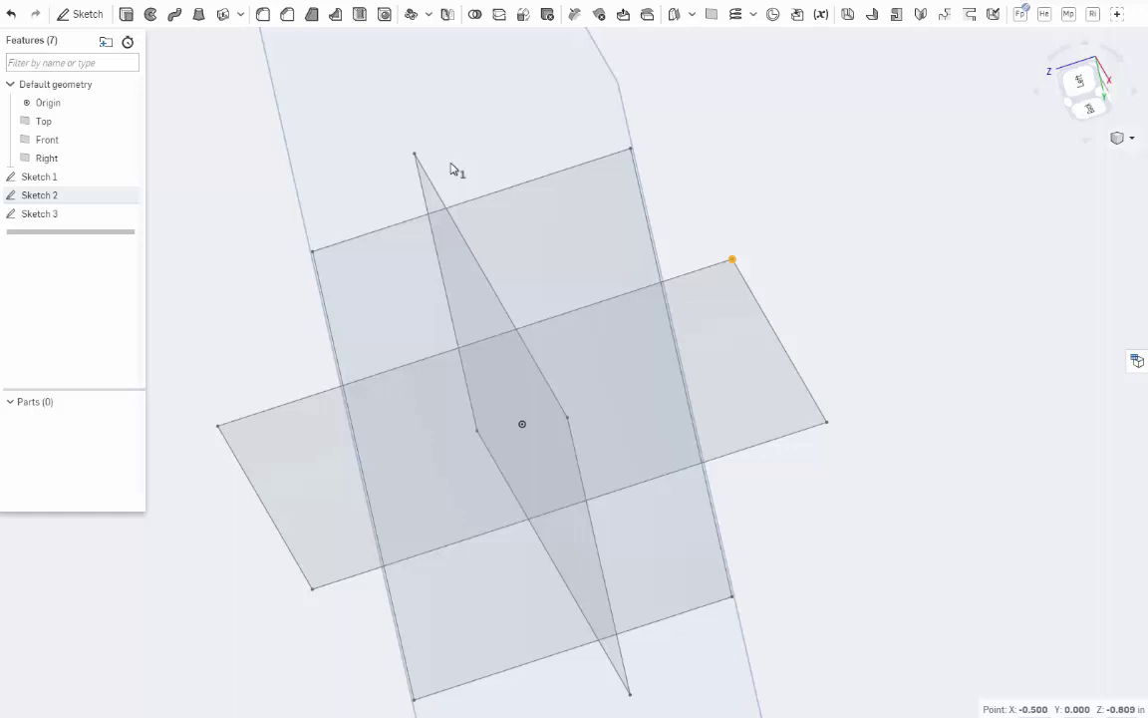
{"action": "left_click", "coordinate": [416, 157]}
{"action": "left_click", "coordinate": [629, 151]}
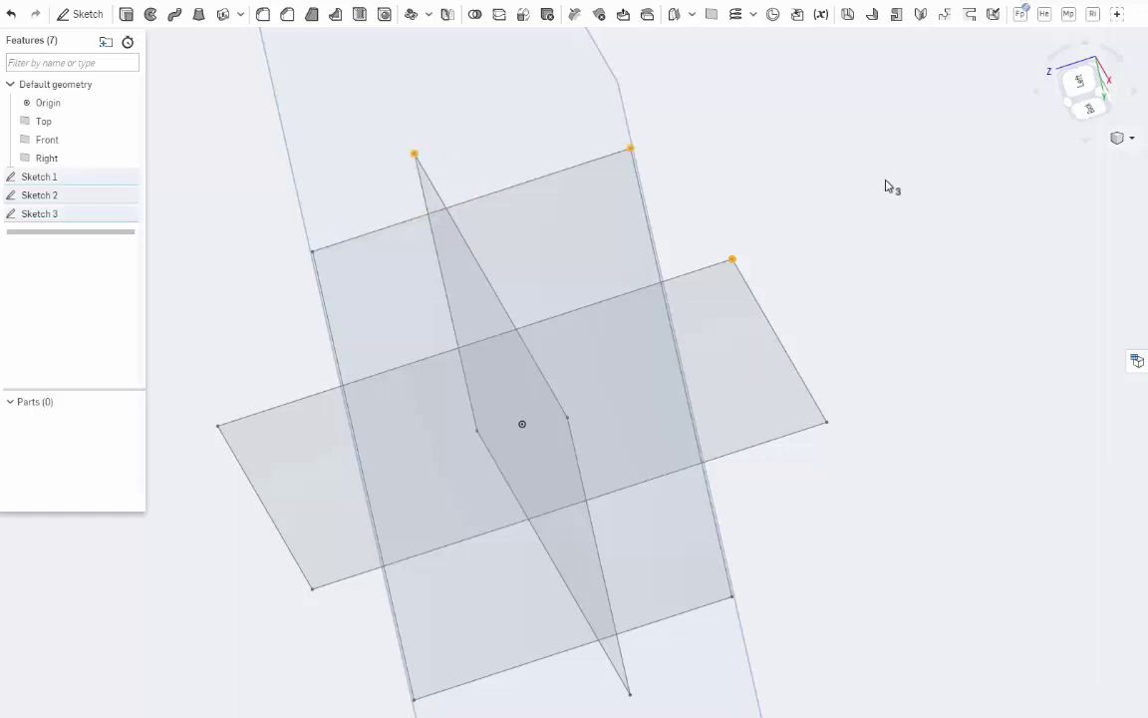
{"action": "mouse_move", "coordinate": [887, 184]}
{"action": "right_mouse_down"}
{"action": "mouse_move", "coordinate": [810, 223]}
{"action": "mouse_move", "coordinate": [815, 199]}
{"action": "mouse_move", "coordinate": [897, 187]}
{"action": "mouse_move", "coordinate": [923, 203]}
{"action": "mouse_move", "coordinate": [853, 223]}
{"action": "right_mouse_up"}
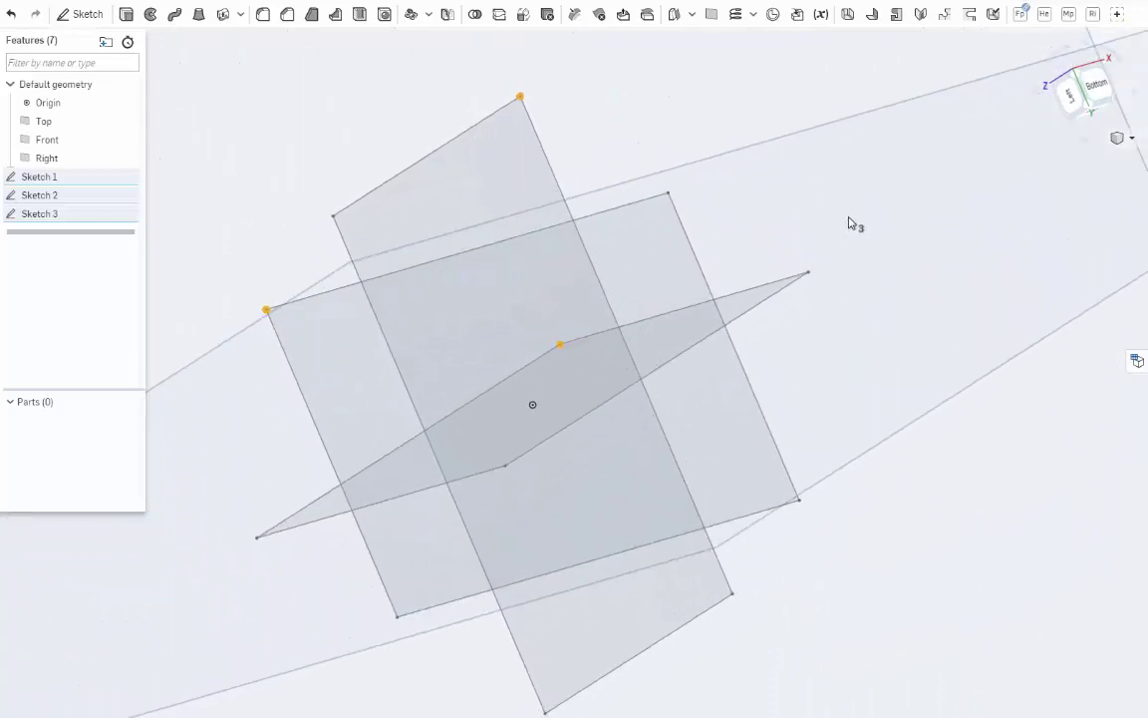
{"action": "left_click", "coordinate": [268, 311]}
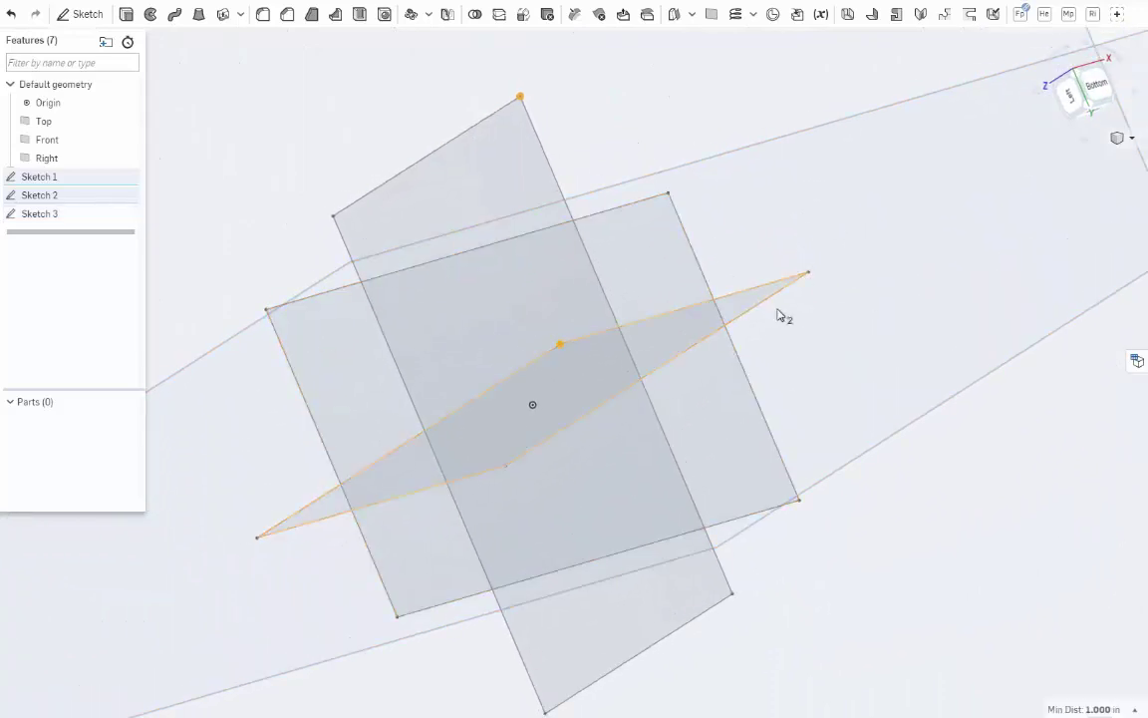
{"action": "left_click", "coordinate": [810, 272]}
{"action": "right_click_drag", "start_coordinate": [810, 272], "coordinate": [422, 319]}
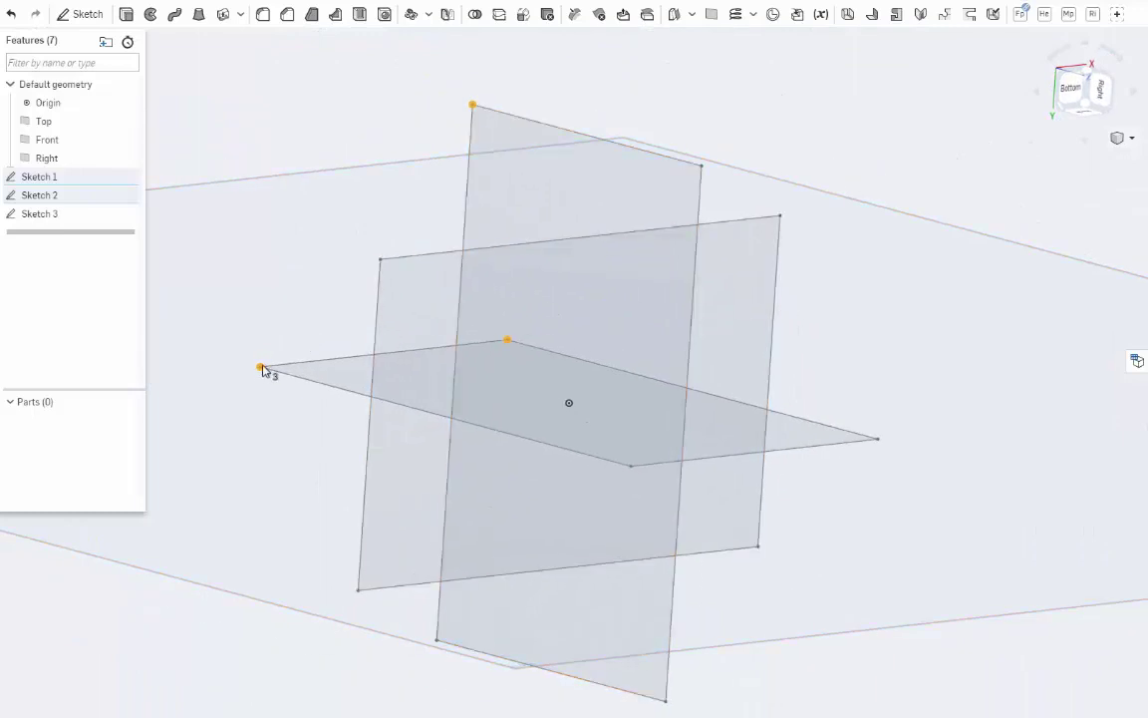
{"action": "left_click", "coordinate": [773, 379]}
{"action": "mouse_move", "coordinate": [774, 378]}
{"action": "right_mouse_down"}
{"action": "mouse_move", "coordinate": [772, 364]}
{"action": "mouse_move", "coordinate": [877, 401]}
{"action": "mouse_move", "coordinate": [768, 337]}
{"action": "mouse_move", "coordinate": [721, 349]}
{"action": "mouse_move", "coordinate": [485, 277]}
{"action": "mouse_move", "coordinate": [502, 284]}
{"action": "mouse_move", "coordinate": [489, 280]}
{"action": "mouse_move", "coordinate": [519, 268]}
{"action": "right_mouse_up"}
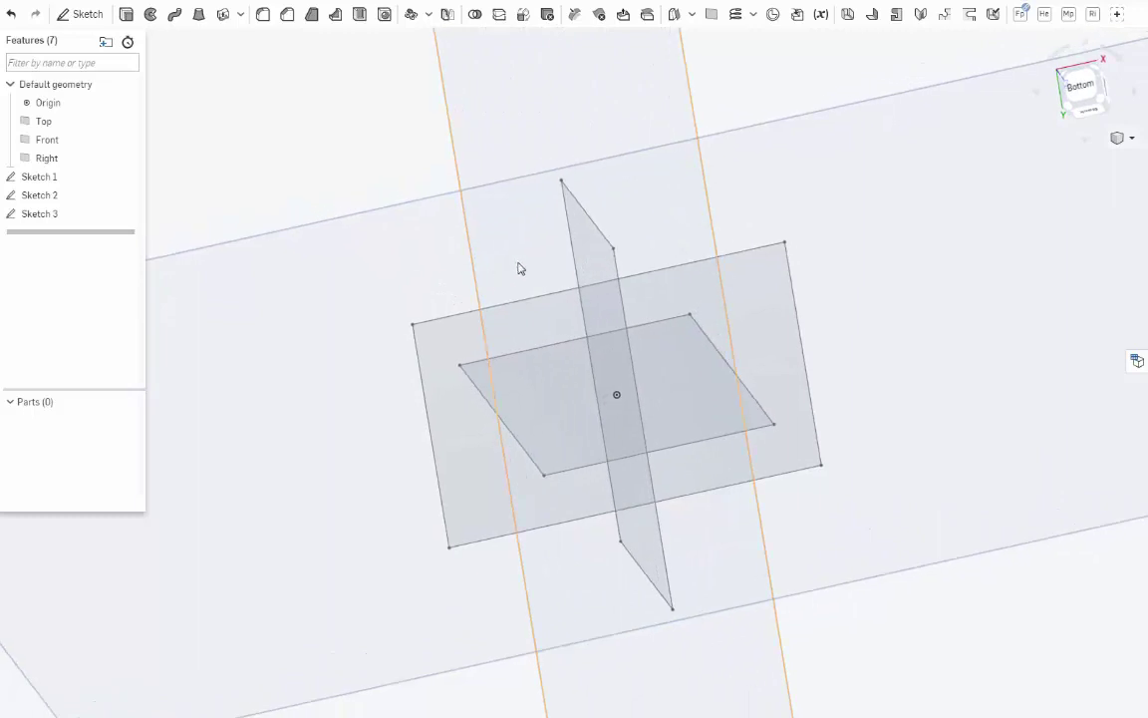
Select one corner each of Sketch 1, Sketch 2 and Sketch 3
{"action": "left_click", "coordinate": [561, 185]}
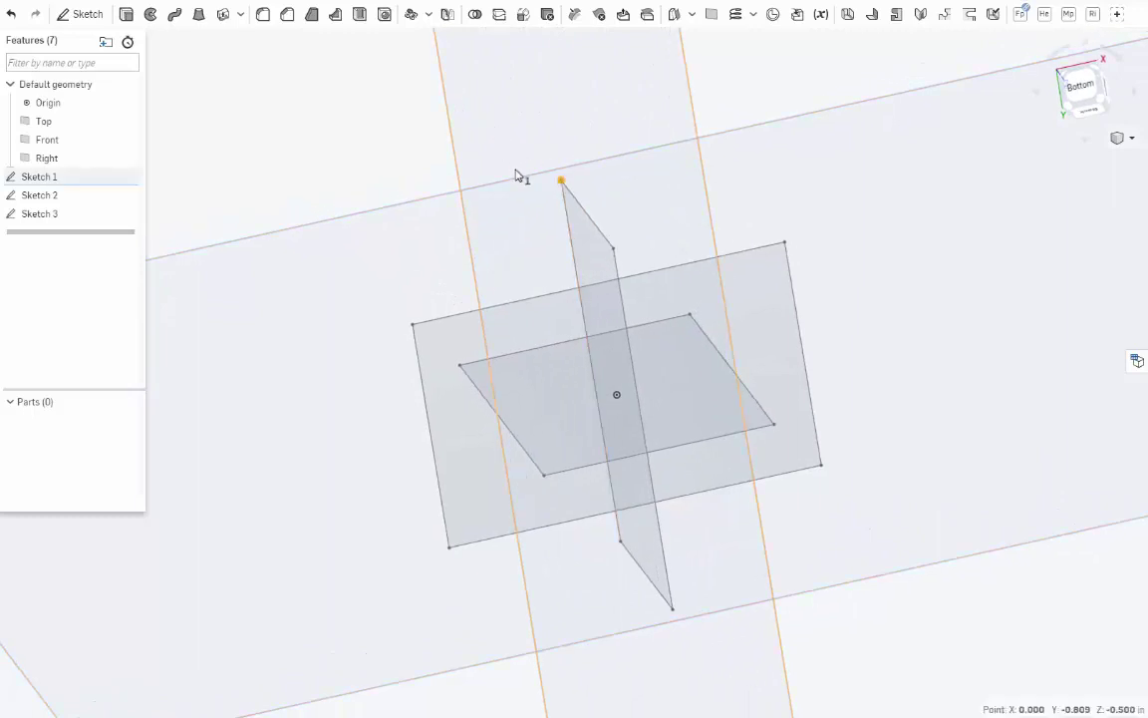
{"action": "mouse_move", "coordinate": [741, 435]}
{"action": "right_mouse_down"}
{"action": "mouse_move", "coordinate": [831, 376]}
{"action": "mouse_move", "coordinate": [826, 395]}
{"action": "mouse_move", "coordinate": [848, 399]}
{"action": "mouse_move", "coordinate": [800, 393]}
{"action": "right_mouse_up"}
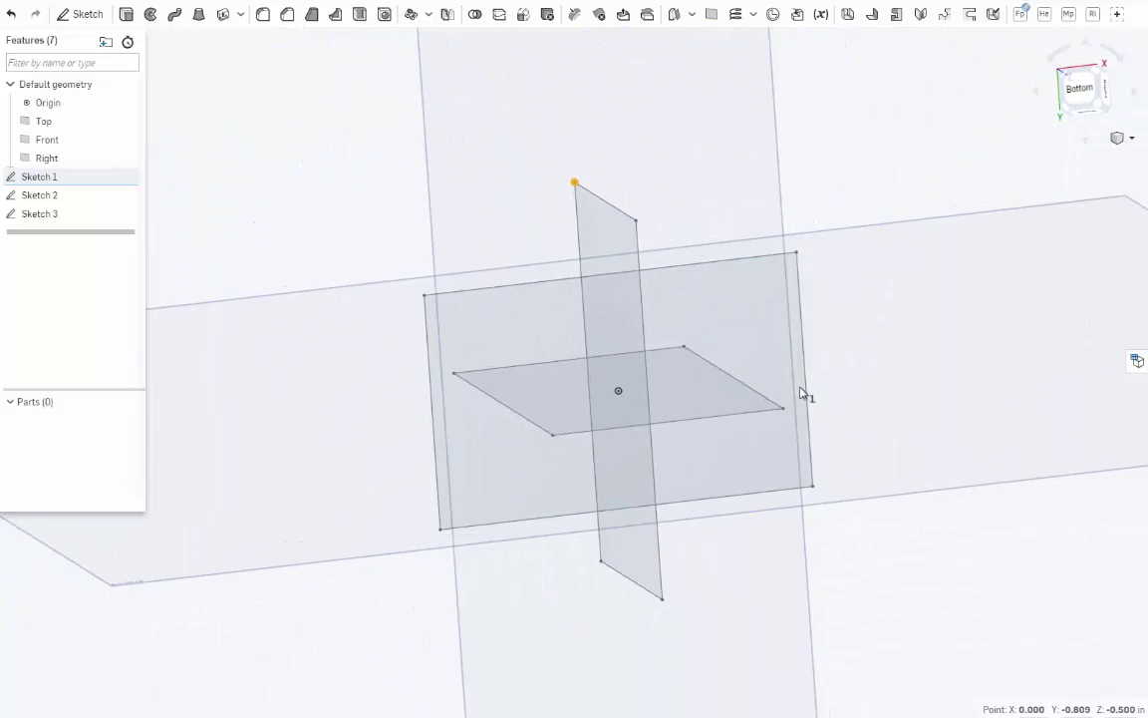
{"action": "left_click", "coordinate": [684, 349]}
{"action": "left_click", "coordinate": [798, 255]}
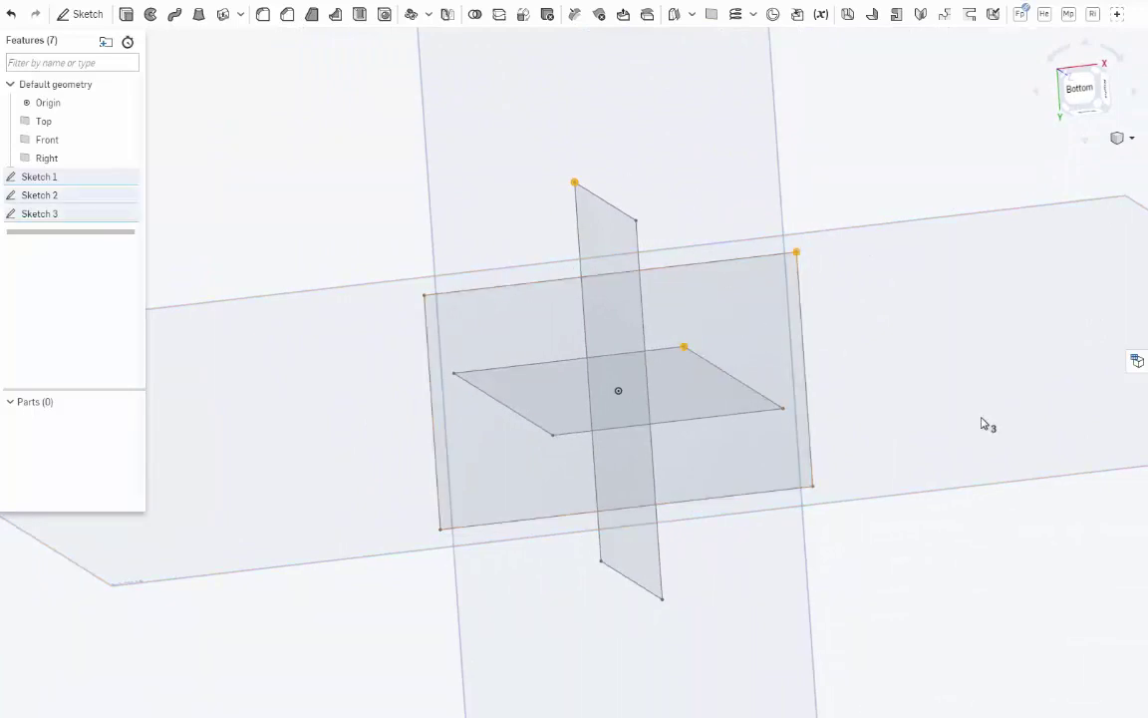
{"action": "mouse_move", "coordinate": [983, 424]}
{"action": "right_mouse_down"}
{"action": "mouse_move", "coordinate": [941, 392]}
{"action": "mouse_move", "coordinate": [925, 390]}
{"action": "mouse_move", "coordinate": [956, 421]}
{"action": "mouse_move", "coordinate": [863, 380]}
{"action": "right_mouse_up"}
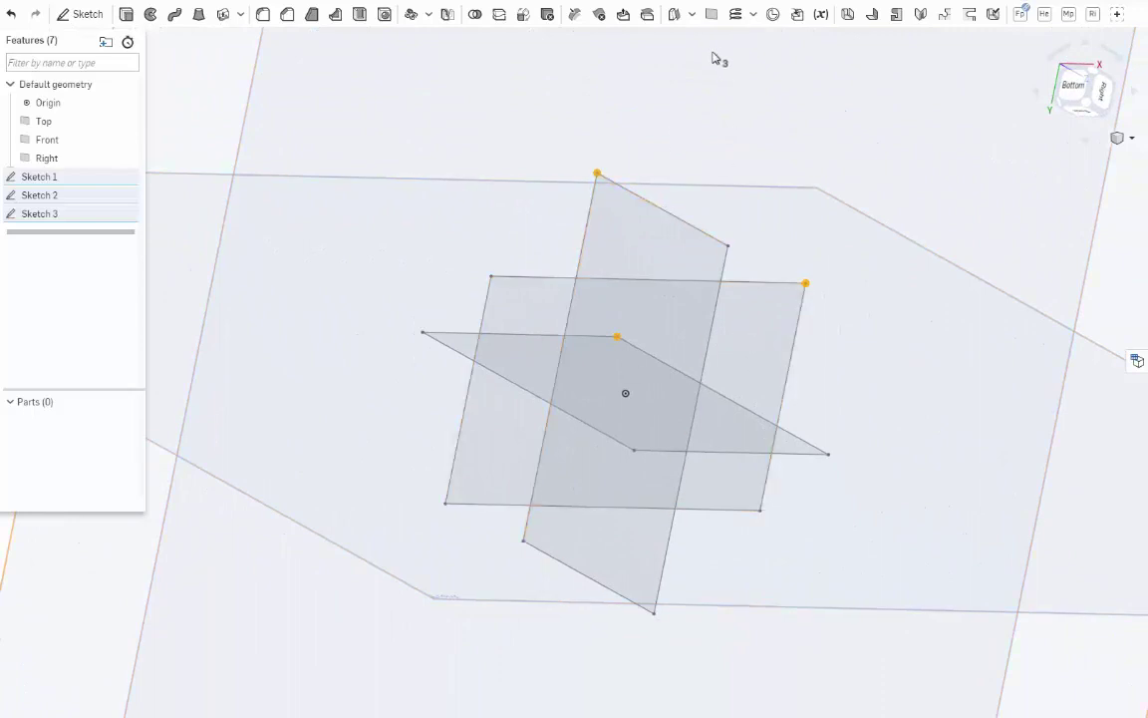
Create Plane 1 through the three selected corners and start a sketch on it
{"action": "left_click", "coordinate": [712, 15]}
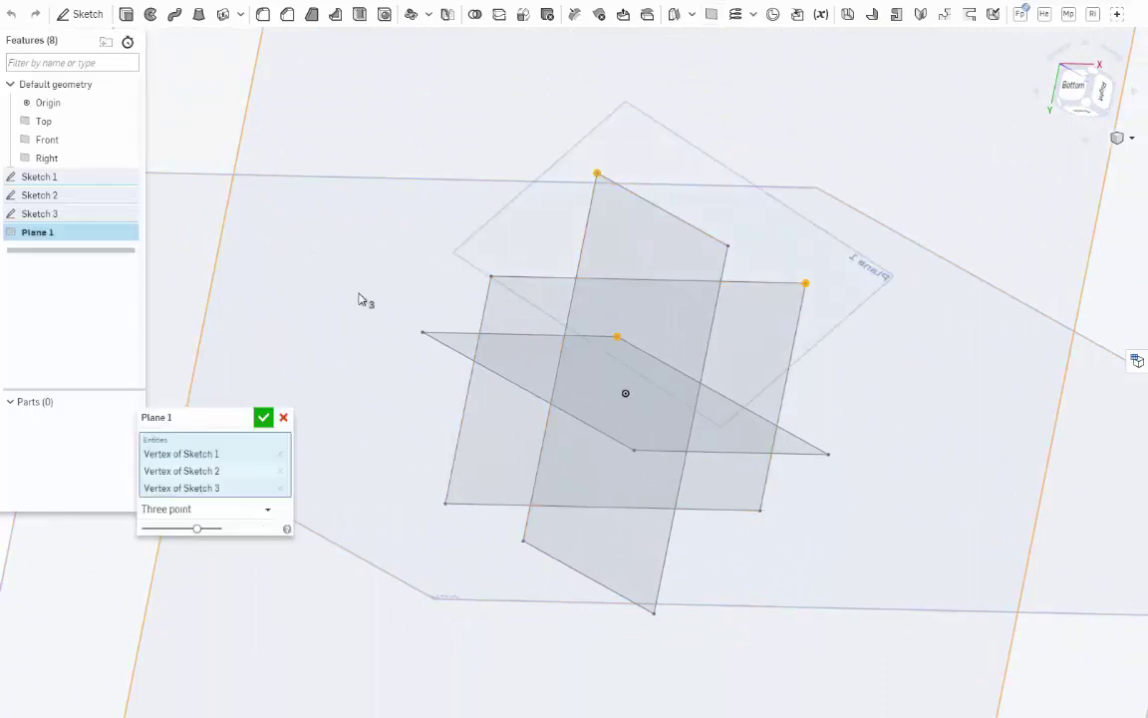
{"action": "left_click", "coordinate": [262, 418]}
{"action": "right_click", "coordinate": [38, 231]}
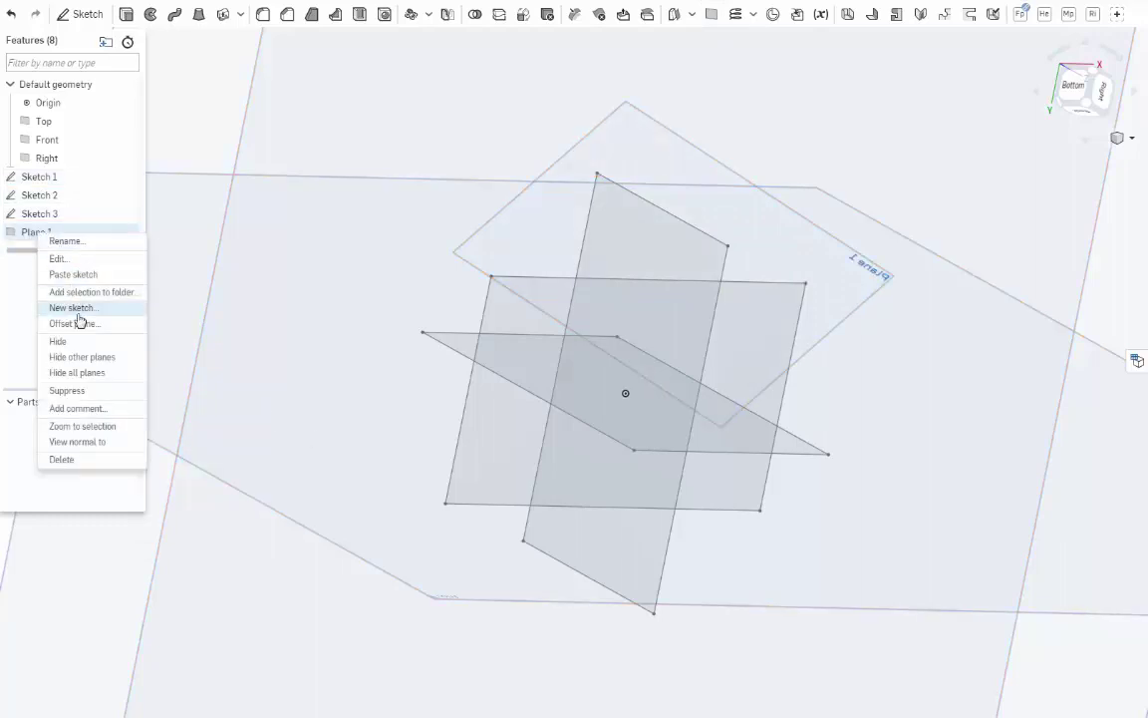
{"action": "key", "text": "shift+s"}
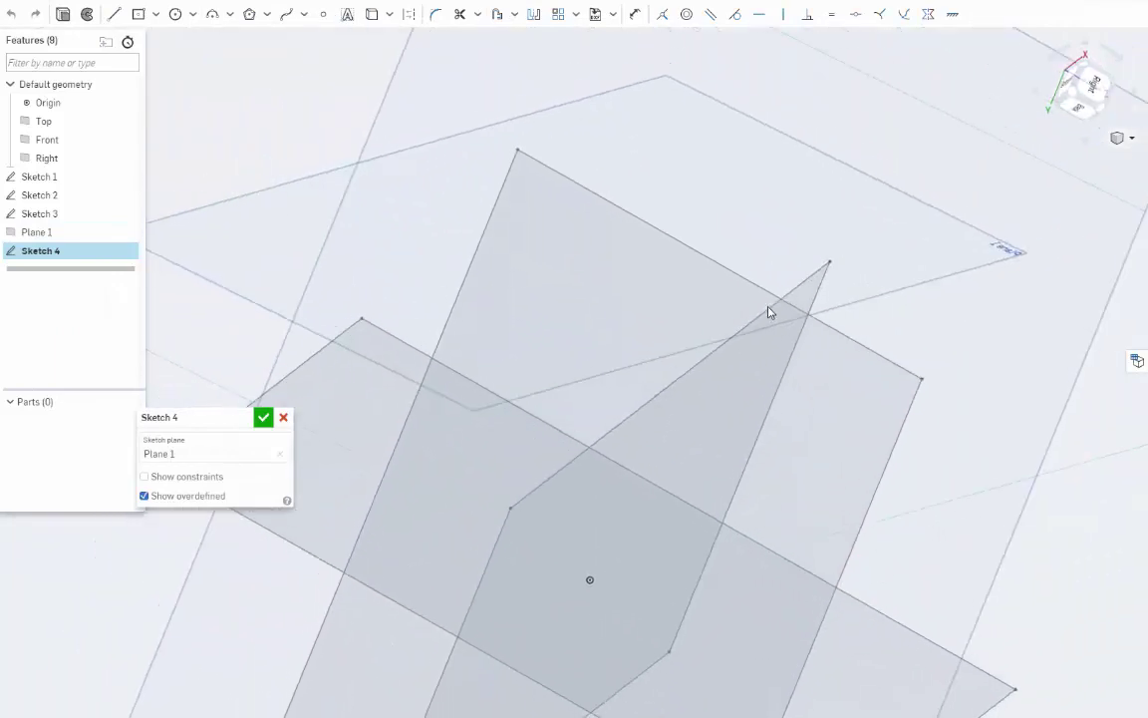
Draw a closed three-line triangle joining the three rectangle corners and finish Sketch 4
{"action": "left_click", "coordinate": [517, 156]}
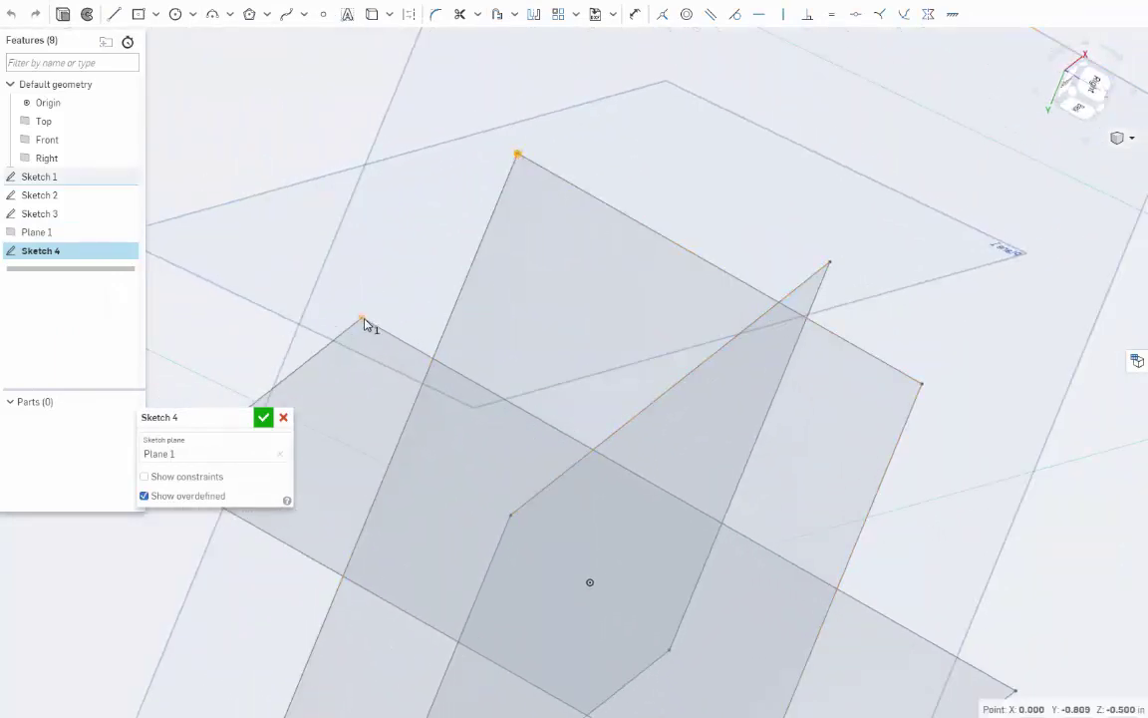
{"action": "left_click", "coordinate": [361, 318]}
{"action": "left_click", "coordinate": [829, 264]}
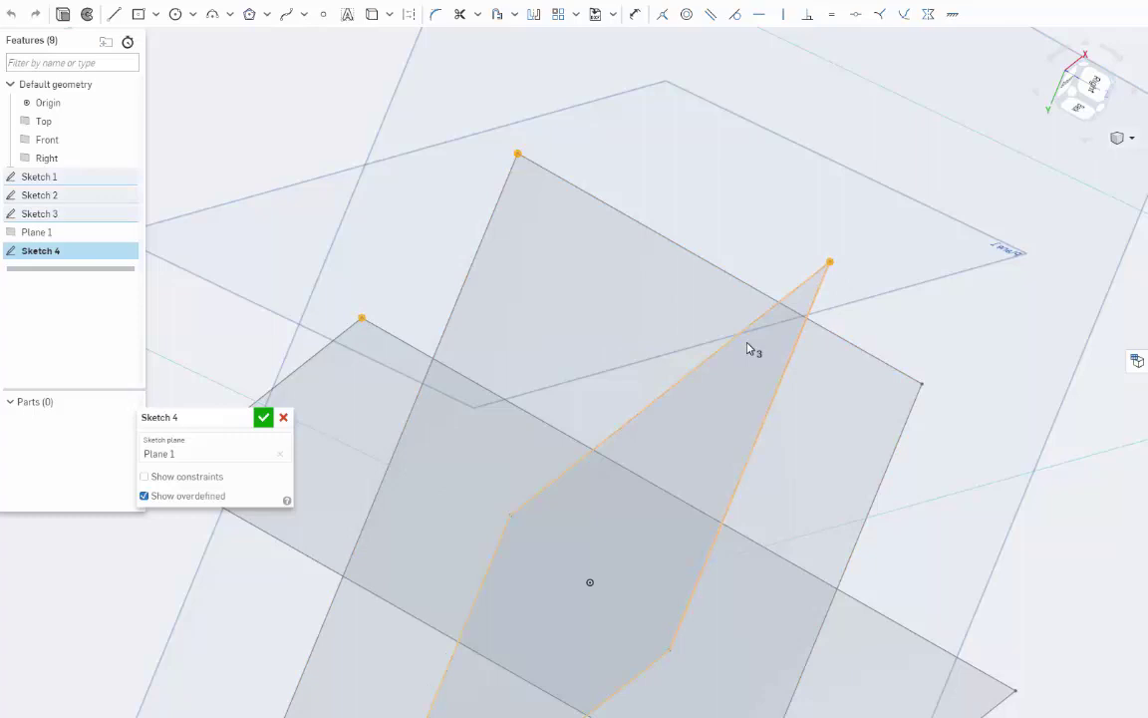
{"action": "key", "text": "Escape"}
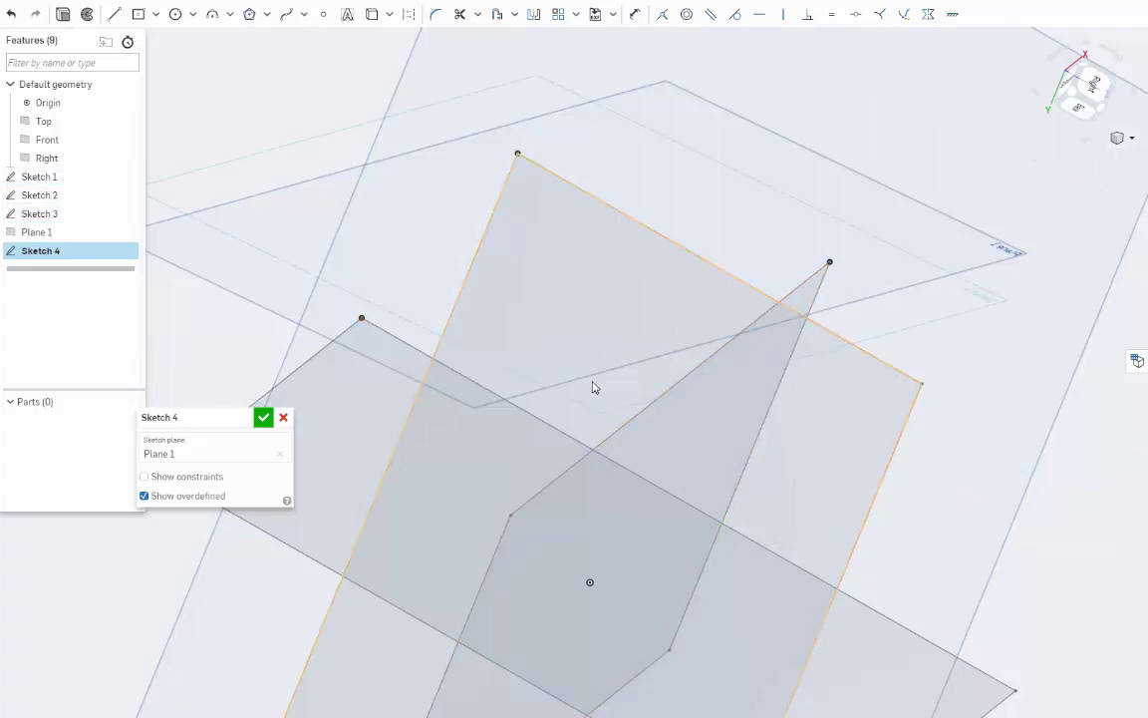
{"action": "key", "text": "l"}
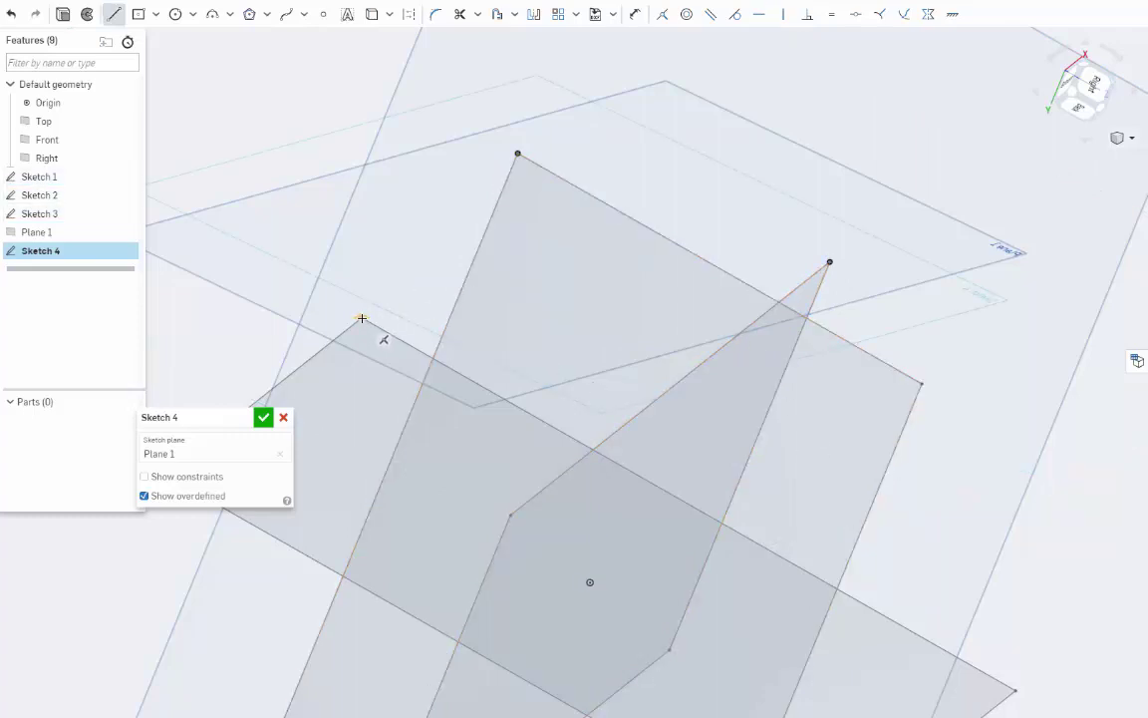
{"action": "left_click", "coordinate": [518, 152]}
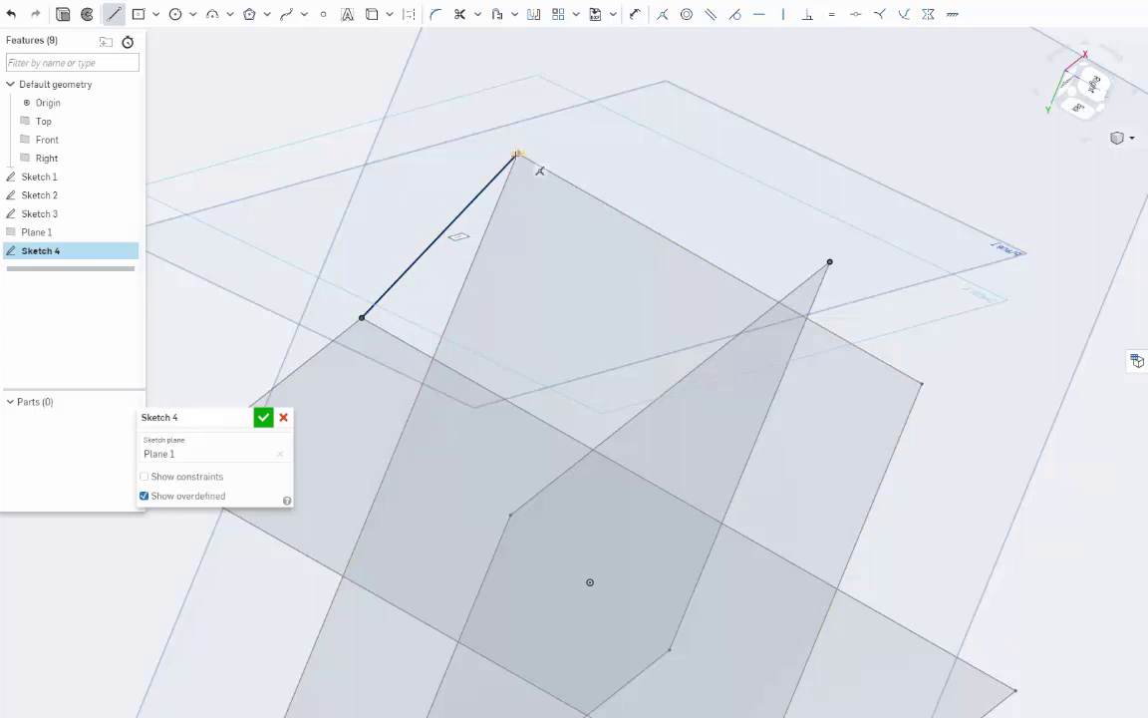
{"action": "left_click", "coordinate": [830, 262]}
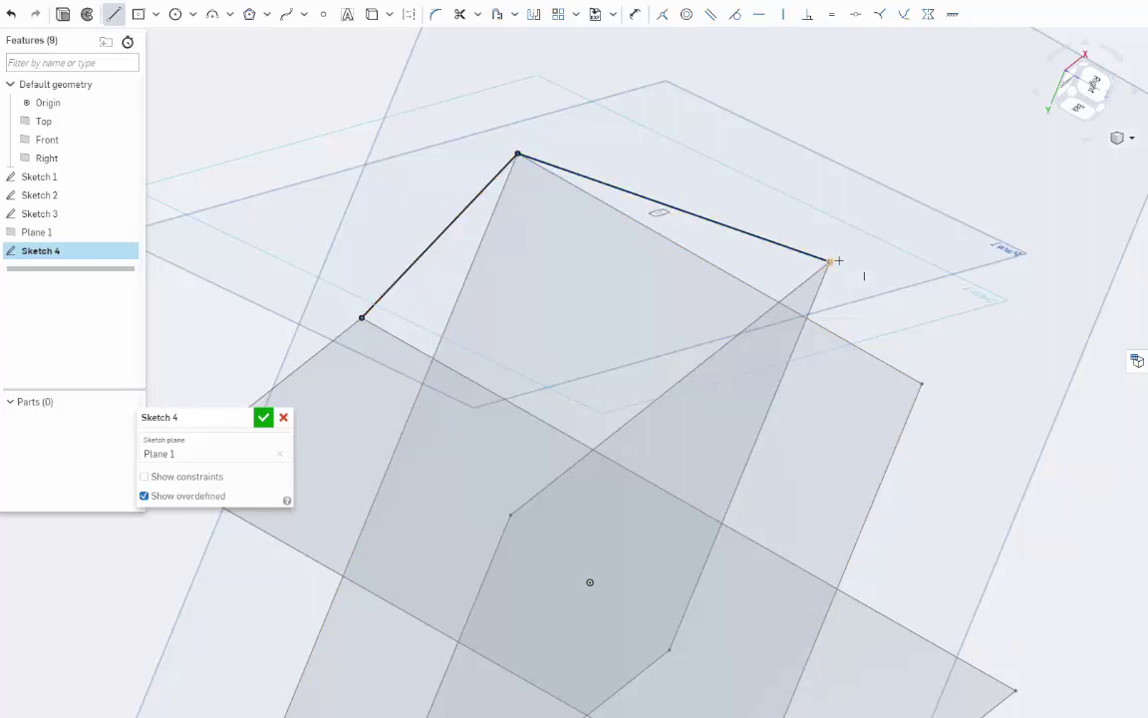
{"action": "left_click", "coordinate": [361, 318]}
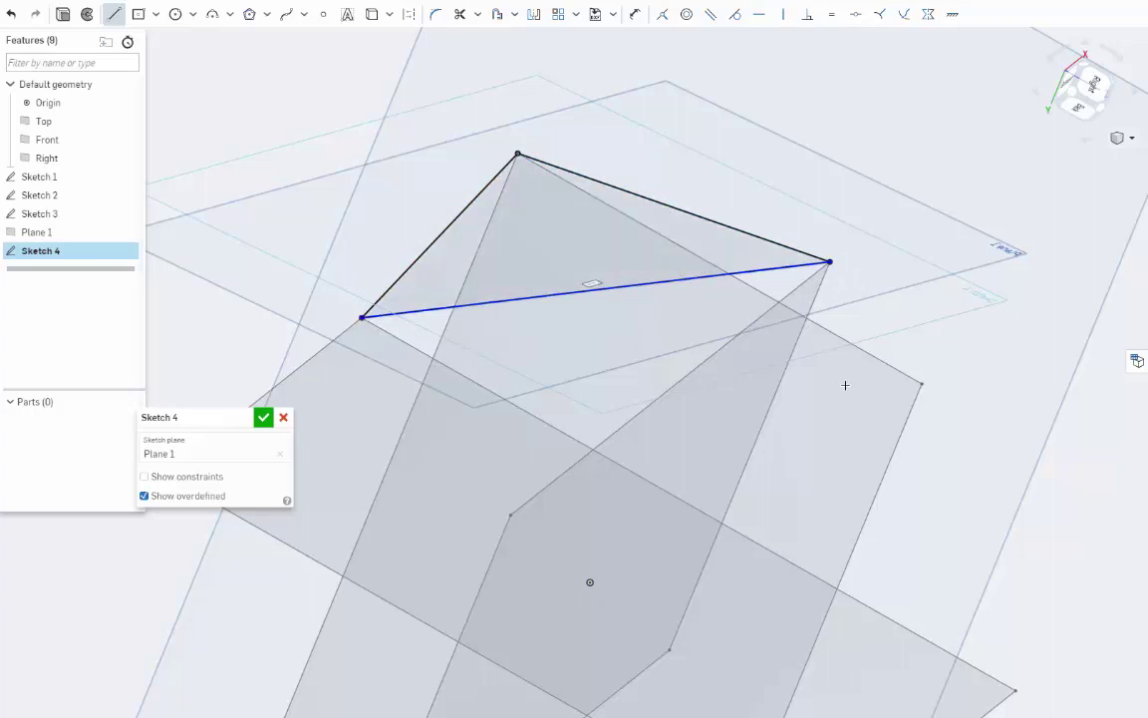
{"action": "left_click", "coordinate": [262, 418]}
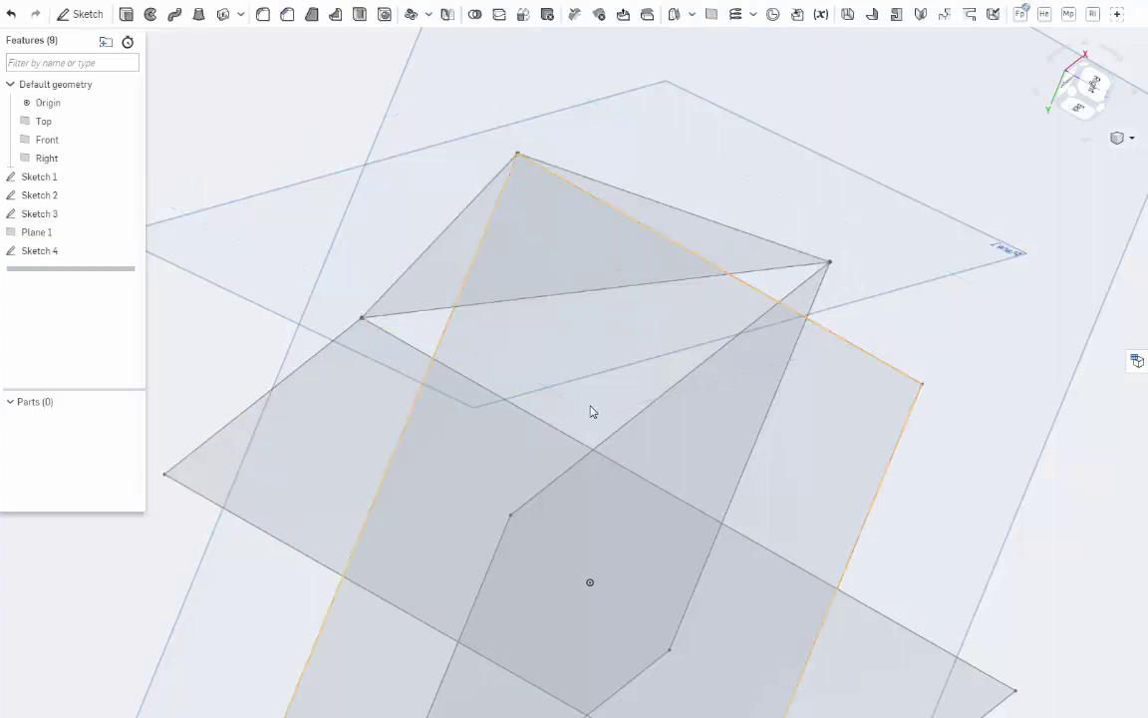
{"action": "mouse_move", "coordinate": [590, 410]}
{"action": "right_mouse_down"}
{"action": "mouse_move", "coordinate": [612, 439]}
{"action": "mouse_move", "coordinate": [640, 426]}
{"action": "mouse_move", "coordinate": [589, 401]}
{"action": "mouse_move", "coordinate": [592, 386]}
{"action": "mouse_move", "coordinate": [654, 407]}
{"action": "mouse_move", "coordinate": [692, 444]}
{"action": "mouse_move", "coordinate": [658, 382]}
{"action": "right_mouse_up"}
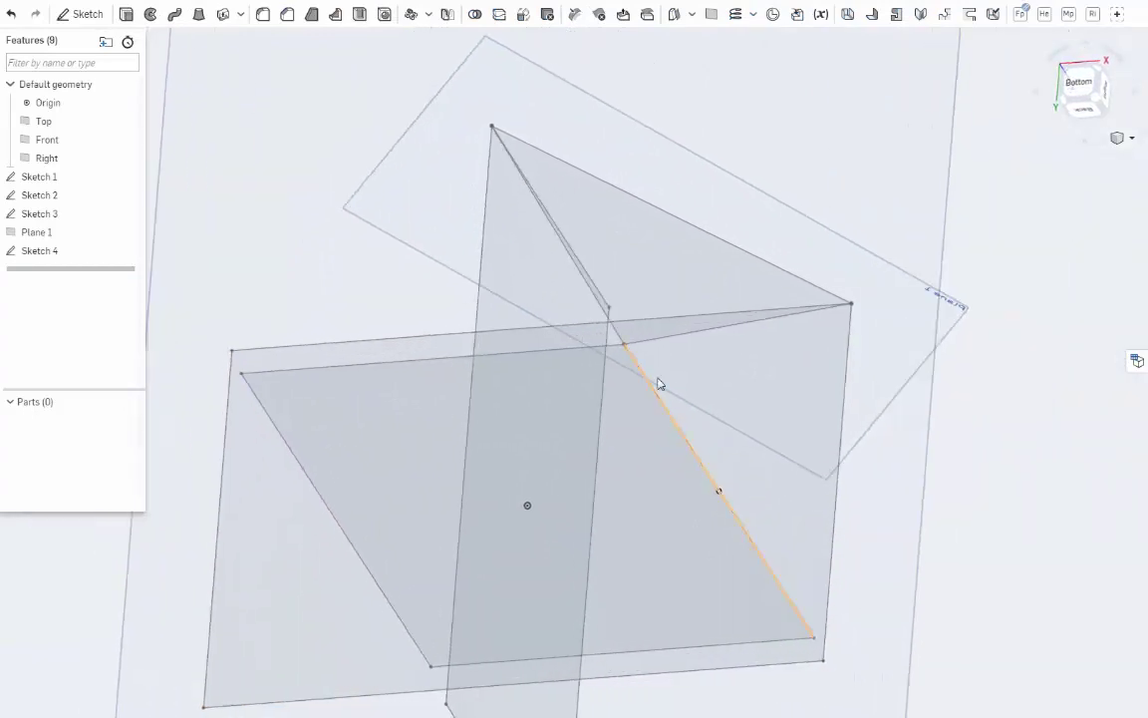
Loft the Sketch 4 triangle to a Sketch 1 corner point, forming Part 1 as a solid pyramid
{"action": "left_click", "coordinate": [656, 274]}
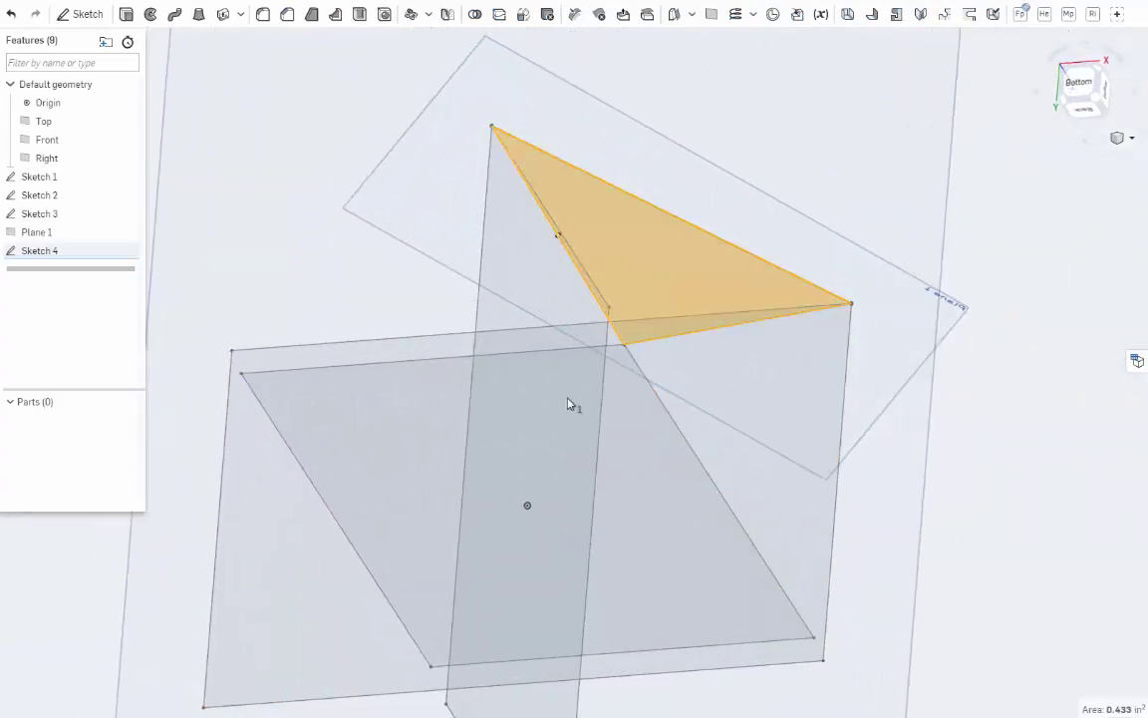
{"action": "left_click", "coordinate": [527, 507]}
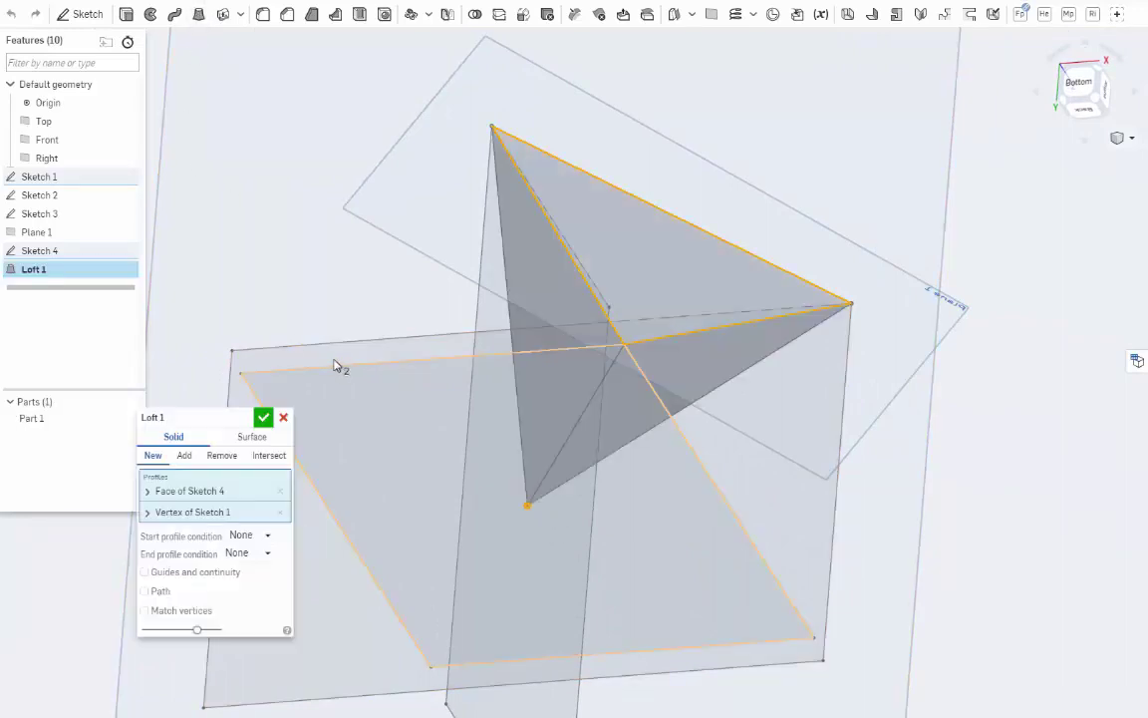
{"action": "left_click", "coordinate": [260, 420]}
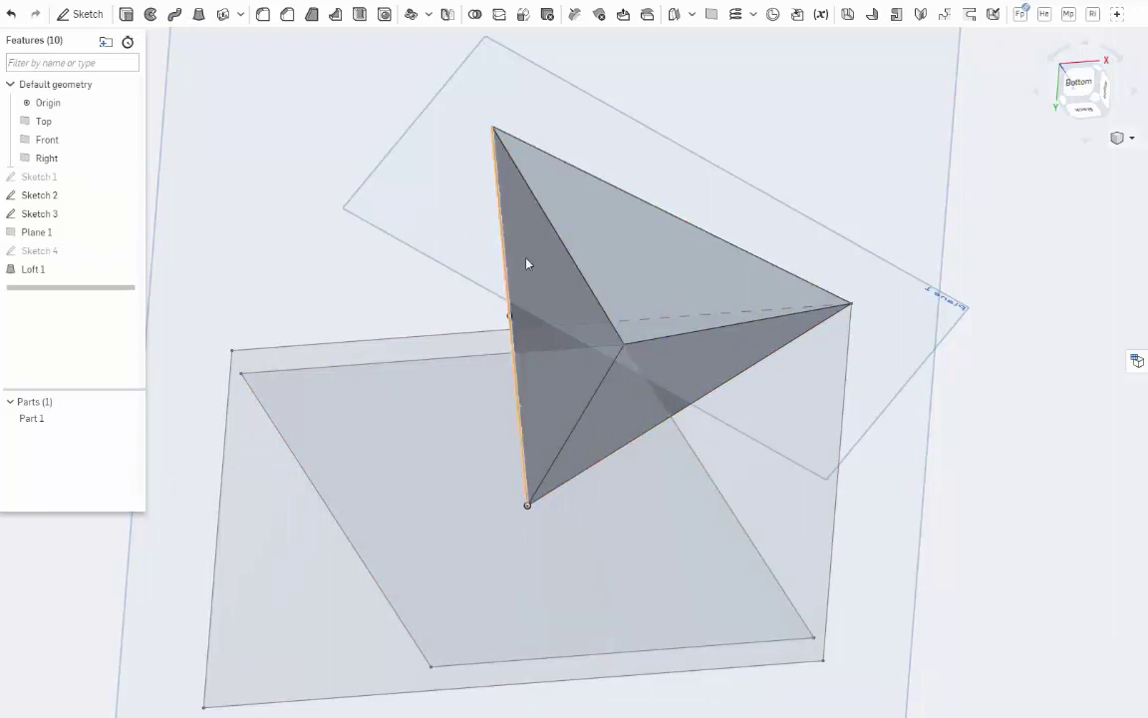
{"action": "scroll", "coordinate": [582, 248], "scroll_direction": "down", "scroll_amount": 3}
{"action": "mouse_move", "coordinate": [742, 227]}
{"action": "right_mouse_down"}
{"action": "mouse_move", "coordinate": [762, 228]}
{"action": "mouse_move", "coordinate": [739, 230]}
{"action": "right_mouse_up"}
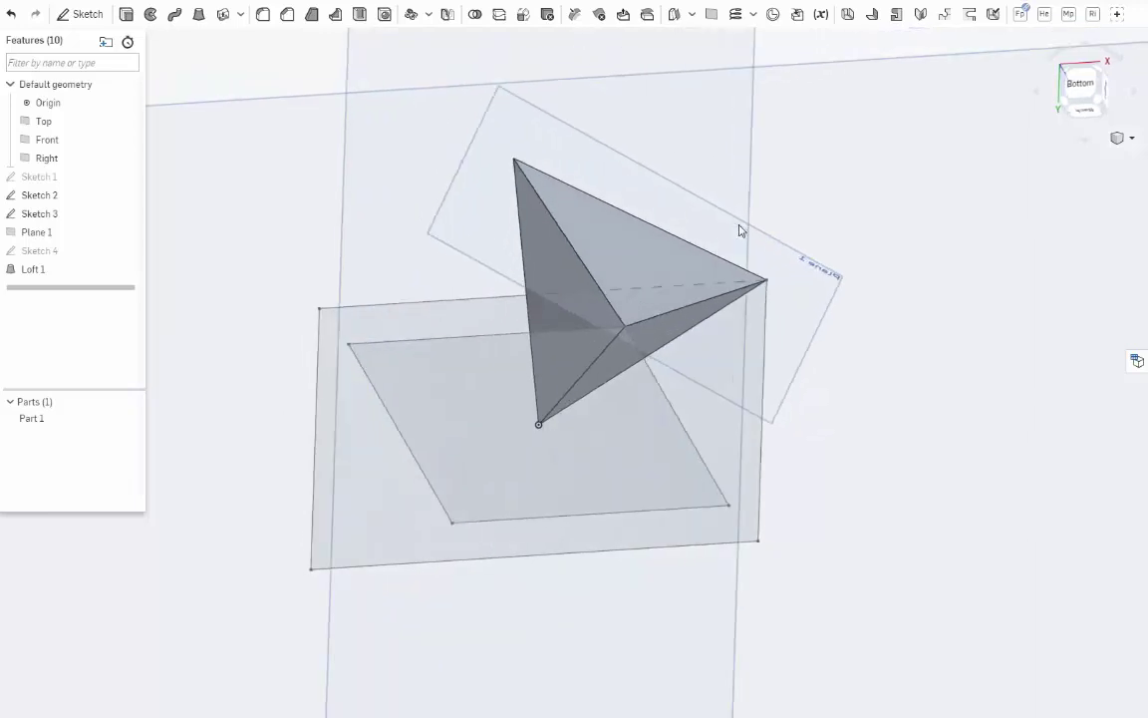
Sketch a line on the Right plane from the pyramid's top vertex to its bottom vertex
{"action": "right_click", "coordinate": [408, 67]}
{"action": "left_click", "coordinate": [429, 72]}
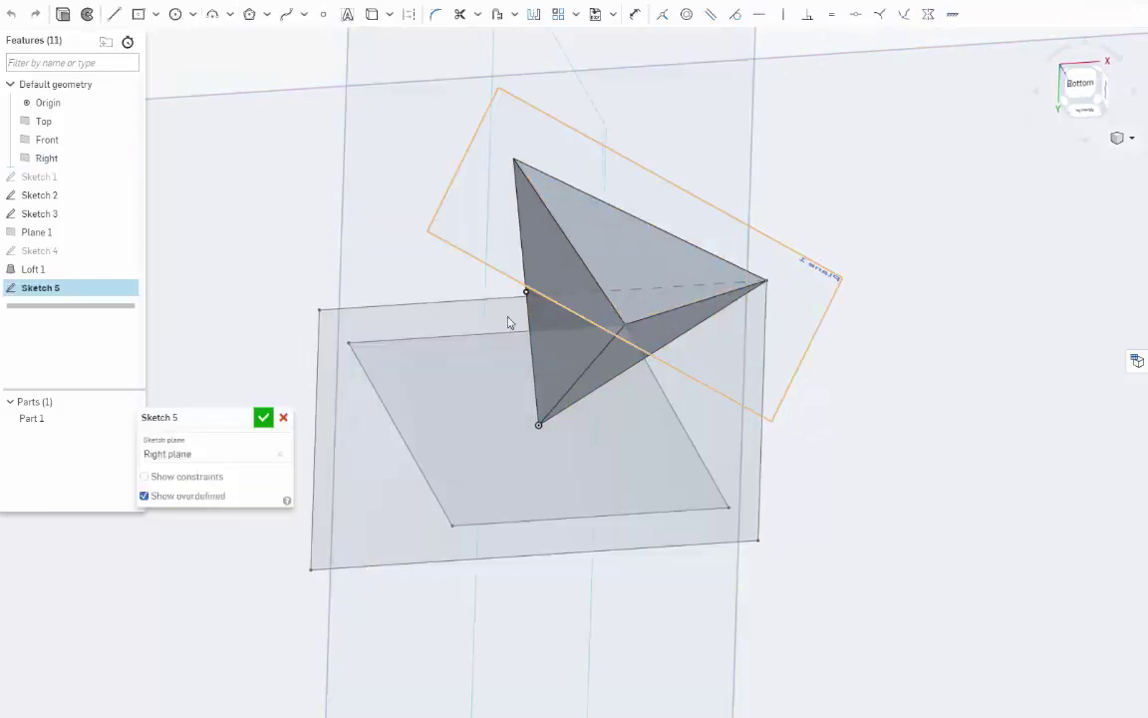
{"action": "left_click", "coordinate": [538, 423]}
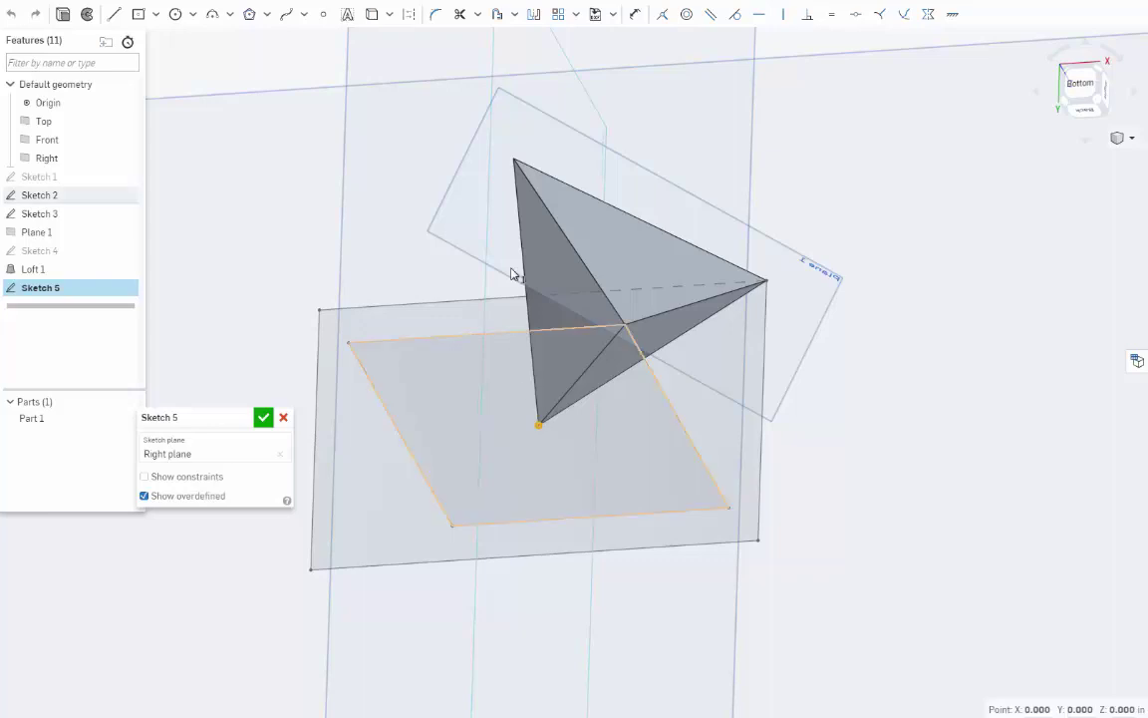
{"action": "left_click", "coordinate": [513, 160]}
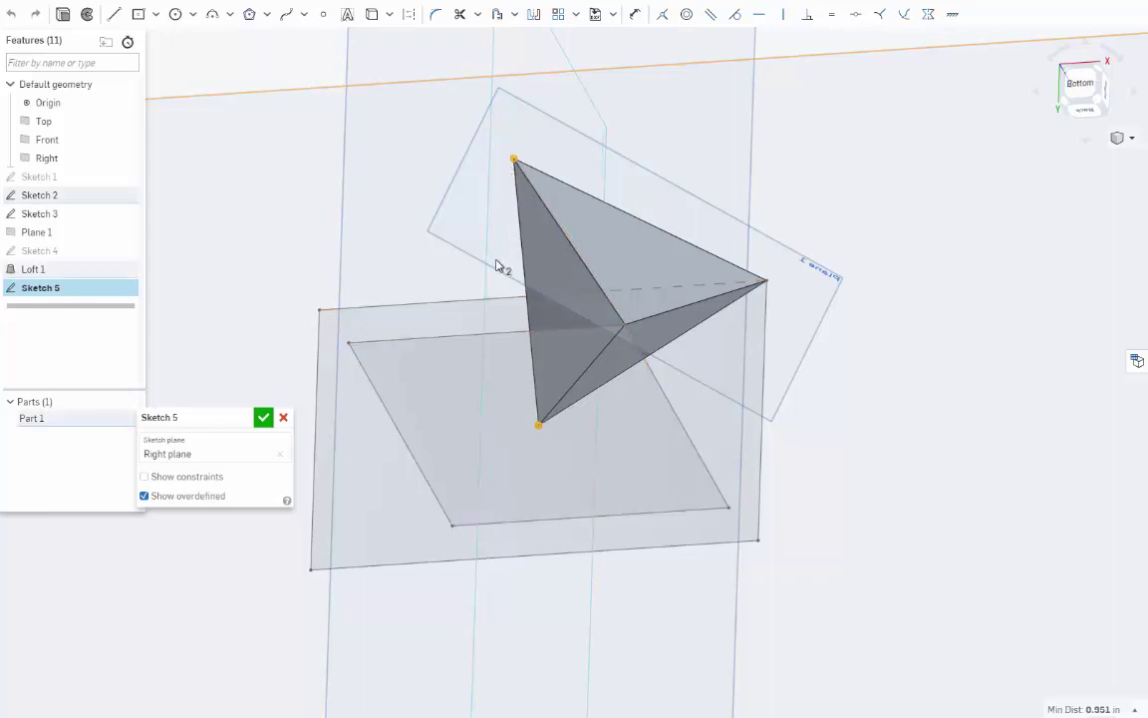
{"action": "key", "text": "Escape"}
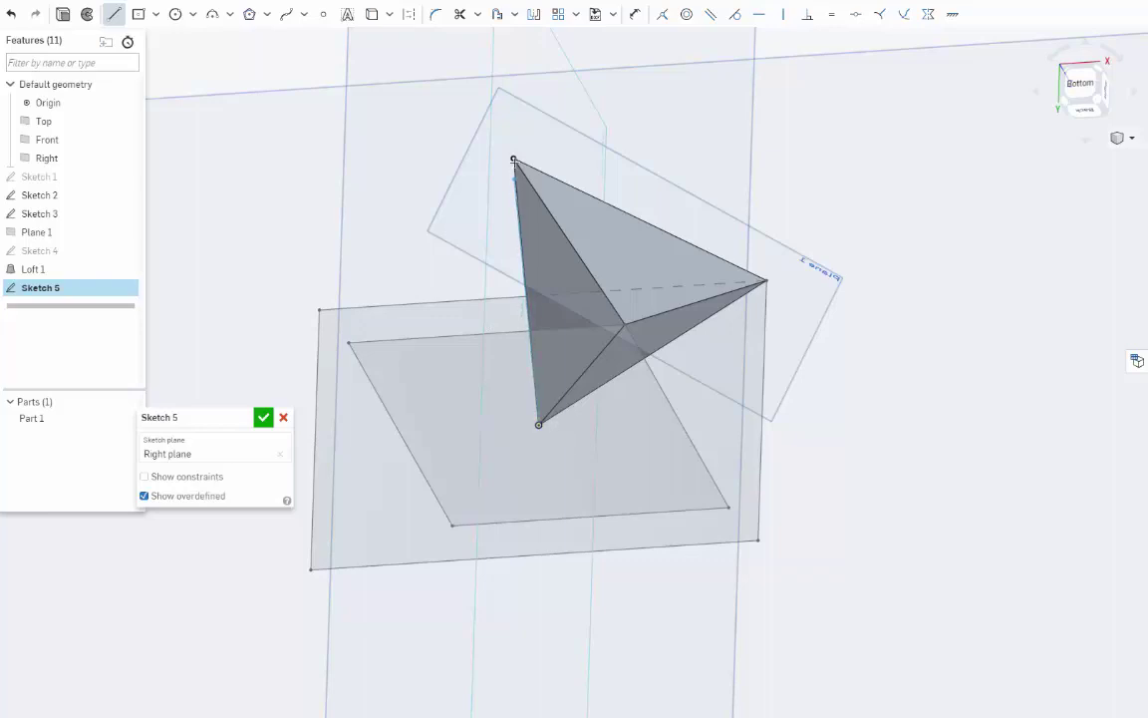
{"action": "left_click_drag", "start_coordinate": [513, 158], "coordinate": [539, 424]}
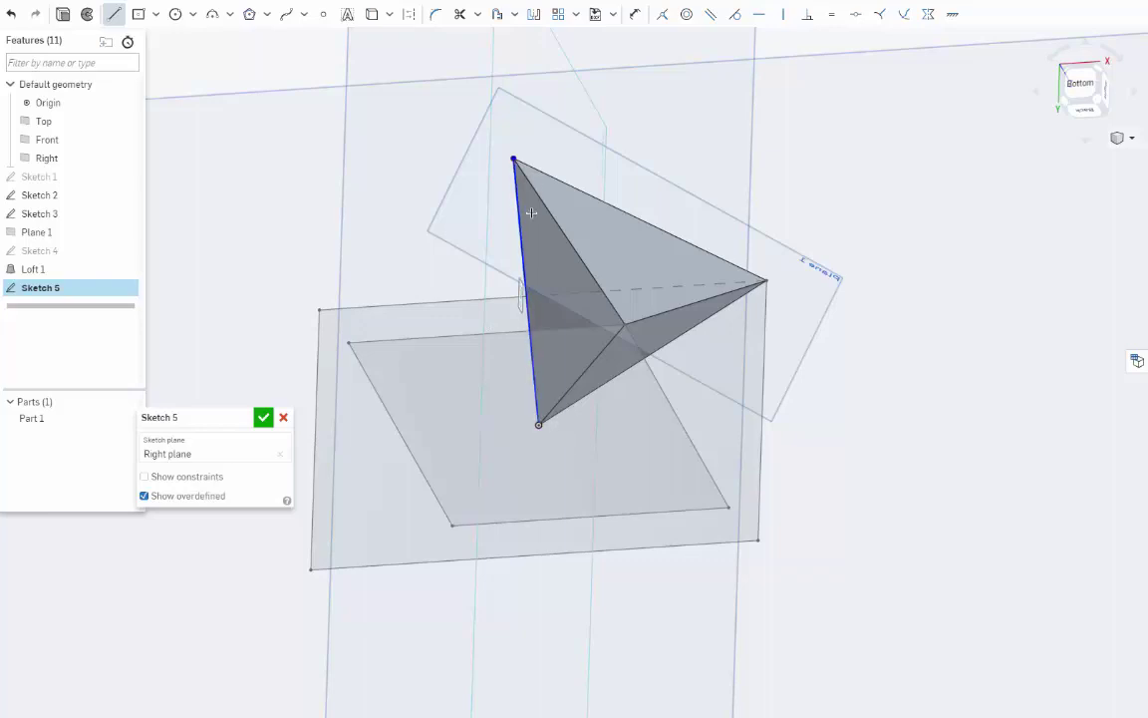
{"action": "left_click", "coordinate": [263, 418]}
Rename Sketch 5 to 'axis'
{"action": "right_click", "coordinate": [50, 288]}
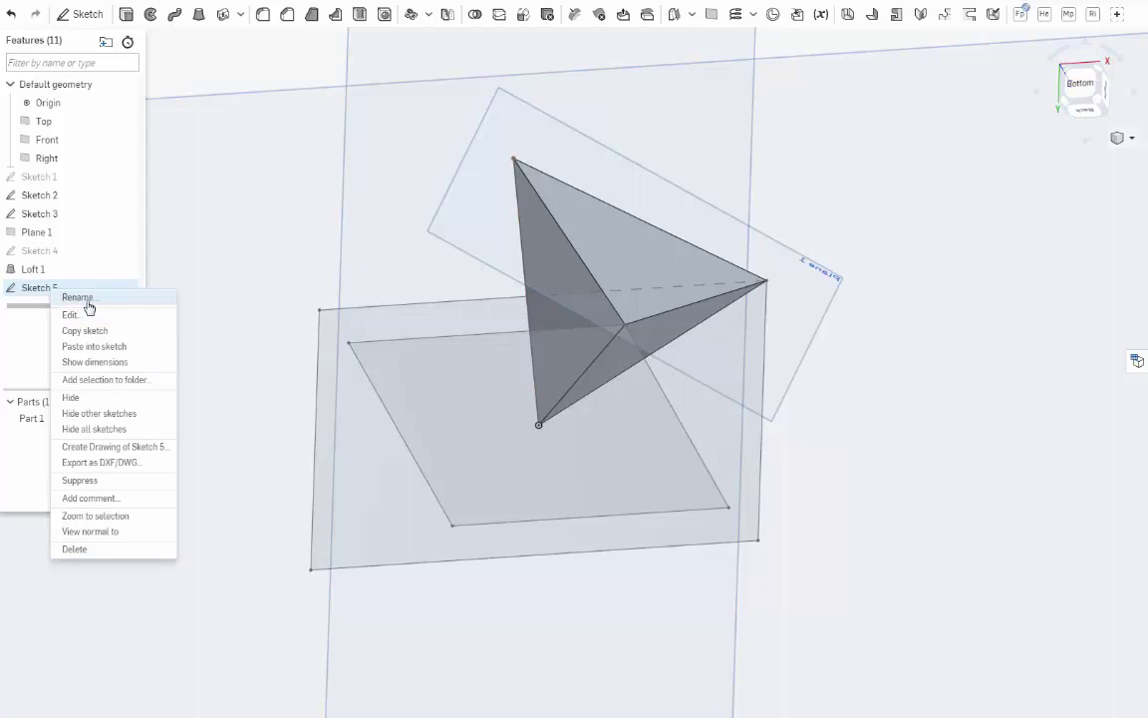
{"action": "left_click", "coordinate": [87, 301]}
{"action": "type", "text": "axis"}
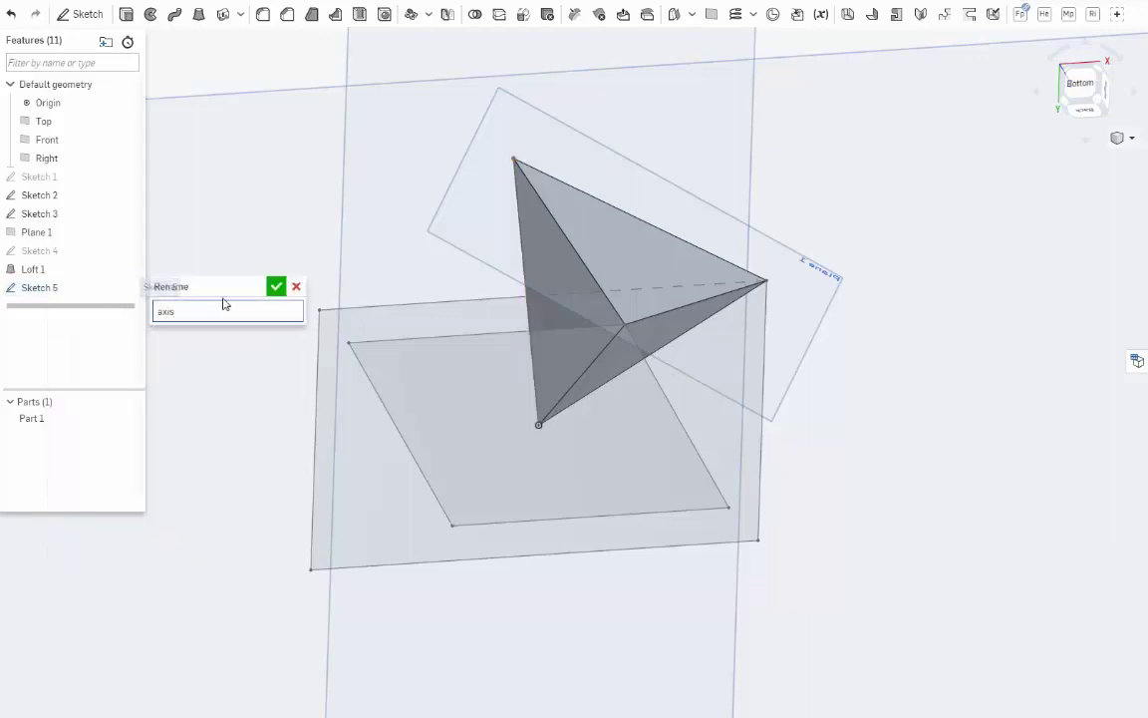
{"action": "left_click", "coordinate": [279, 290]}
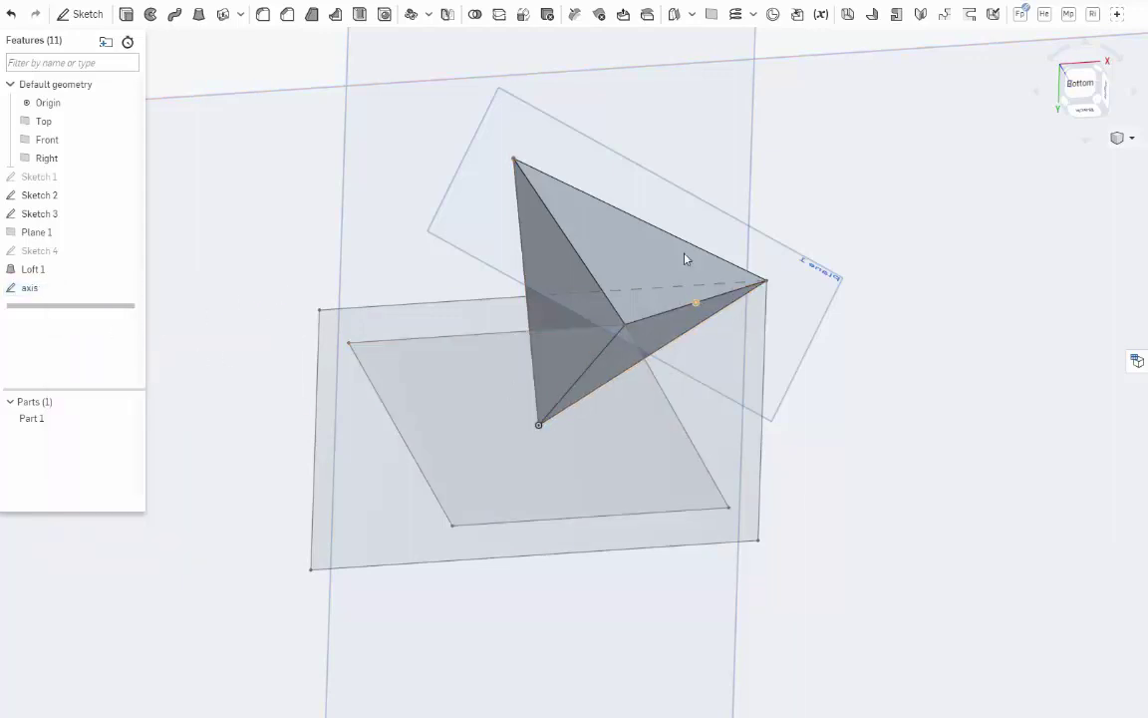
Circular-pattern Part 1 around the axis line with 5 instances
{"action": "left_click", "coordinate": [647, 253]}
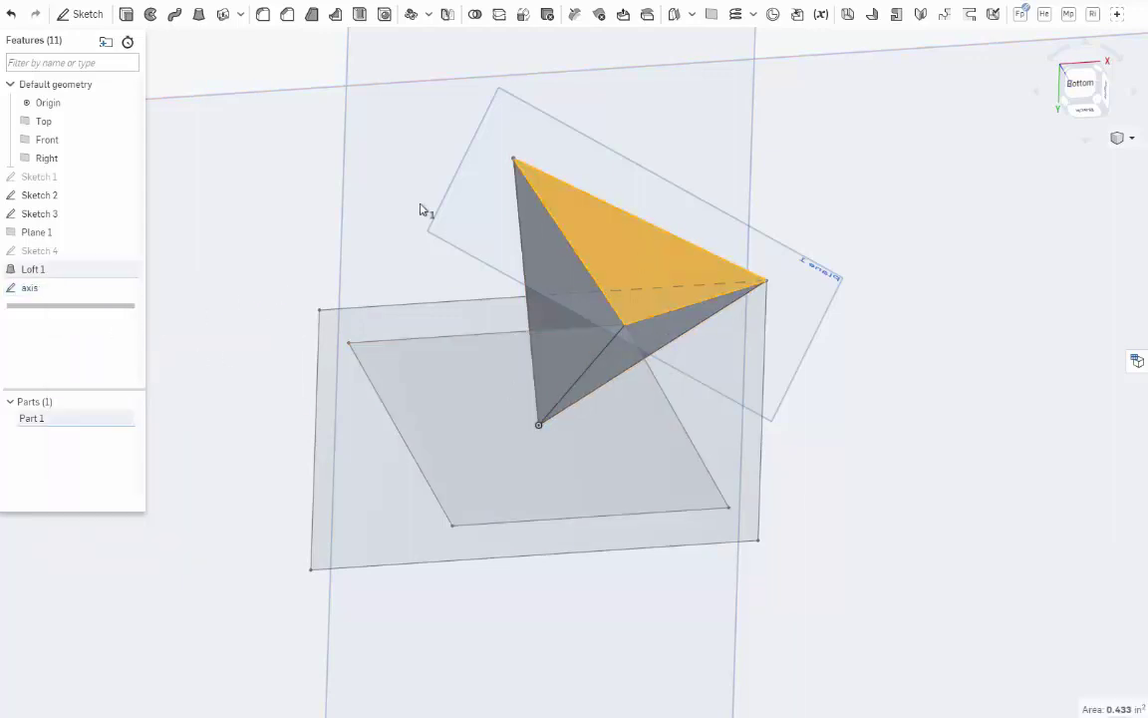
{"action": "left_click", "coordinate": [428, 16]}
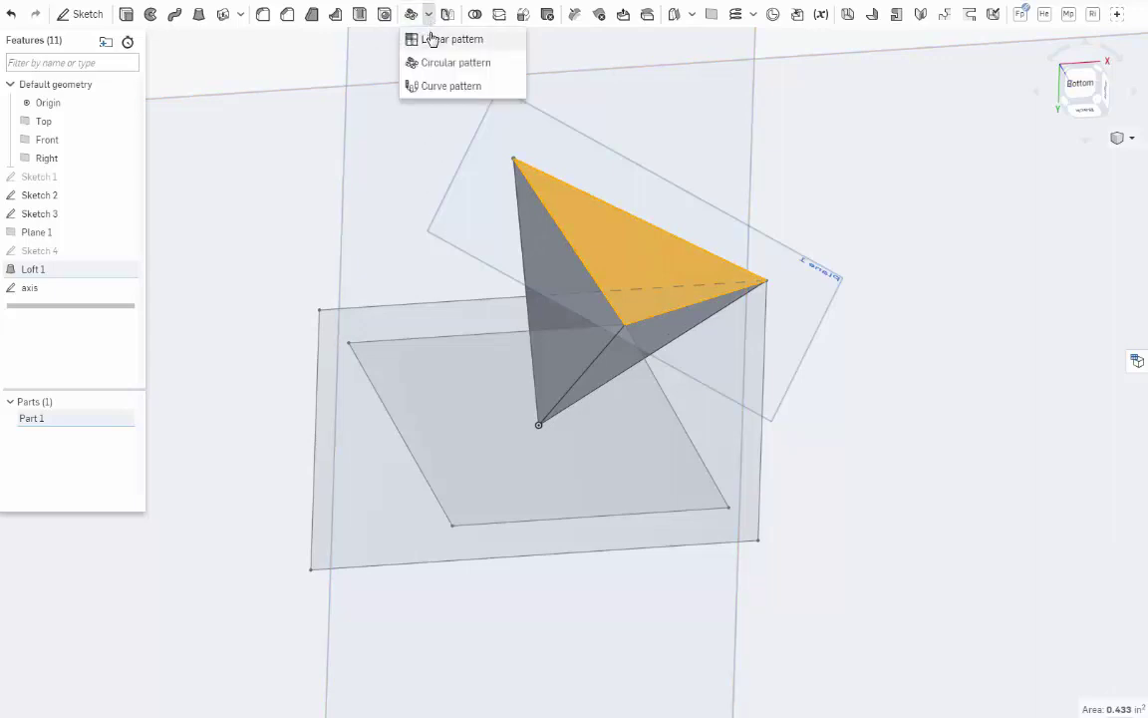
{"action": "left_click", "coordinate": [428, 20]}
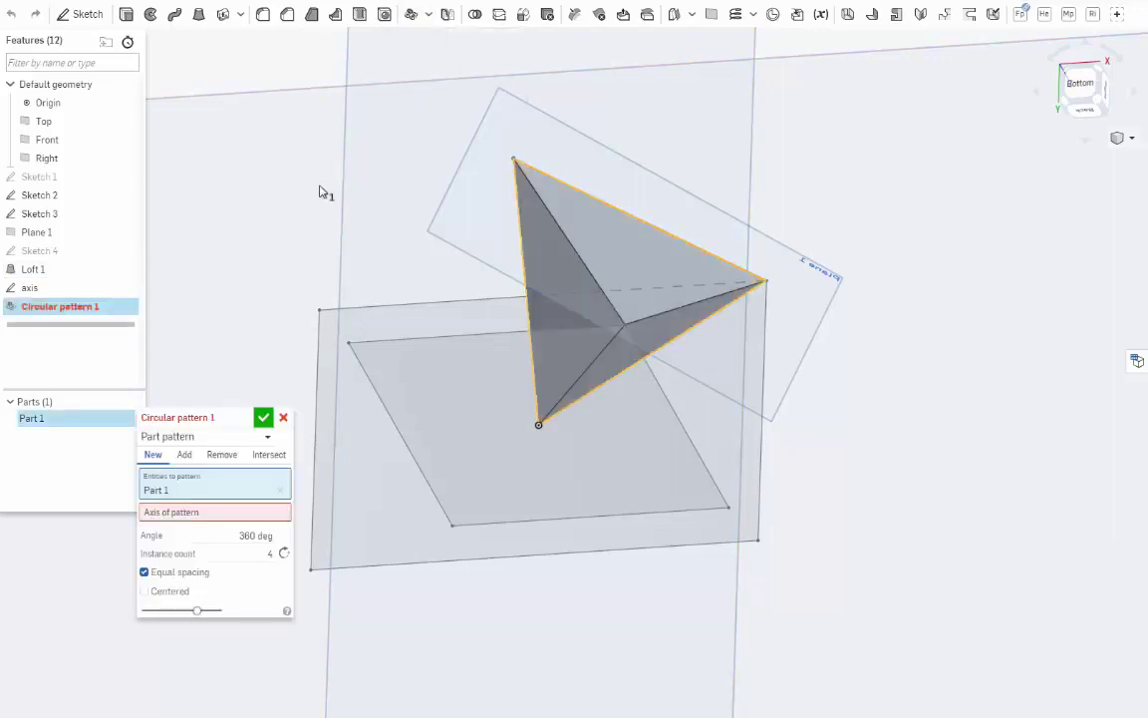
{"action": "left_click", "coordinate": [175, 514]}
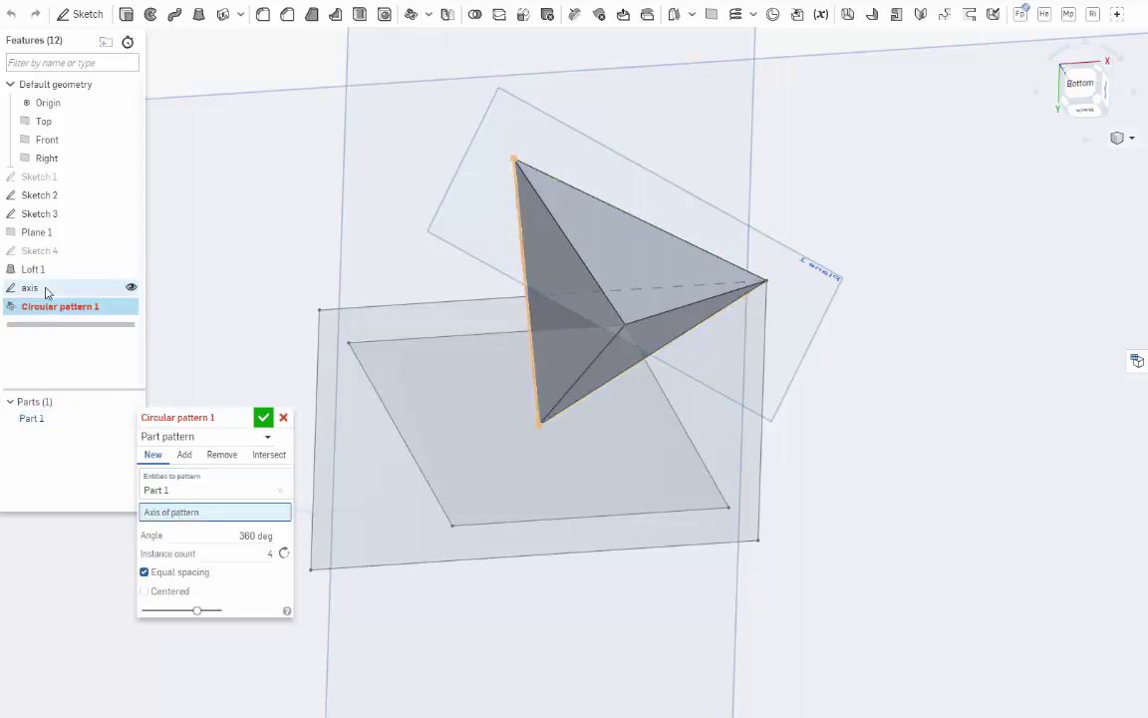
{"action": "left_click", "coordinate": [521, 239]}
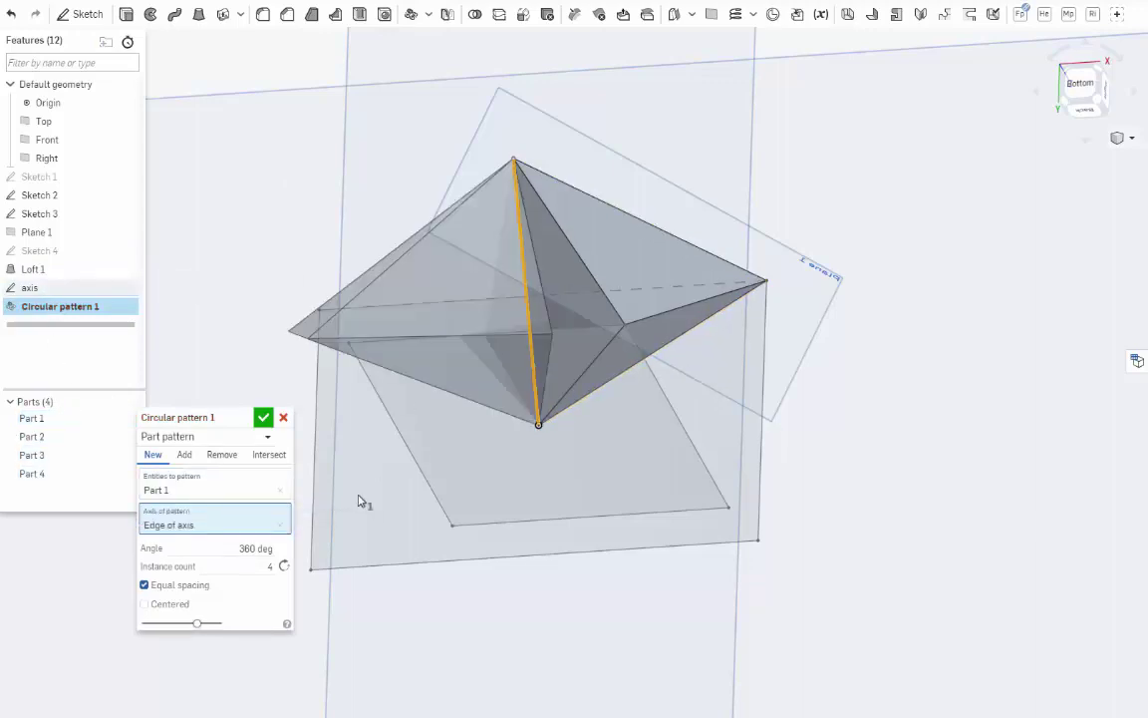
{"action": "double_click", "coordinate": [268, 566]}
{"action": "type", "text": "5"}
{"action": "left_click", "coordinate": [262, 419]}
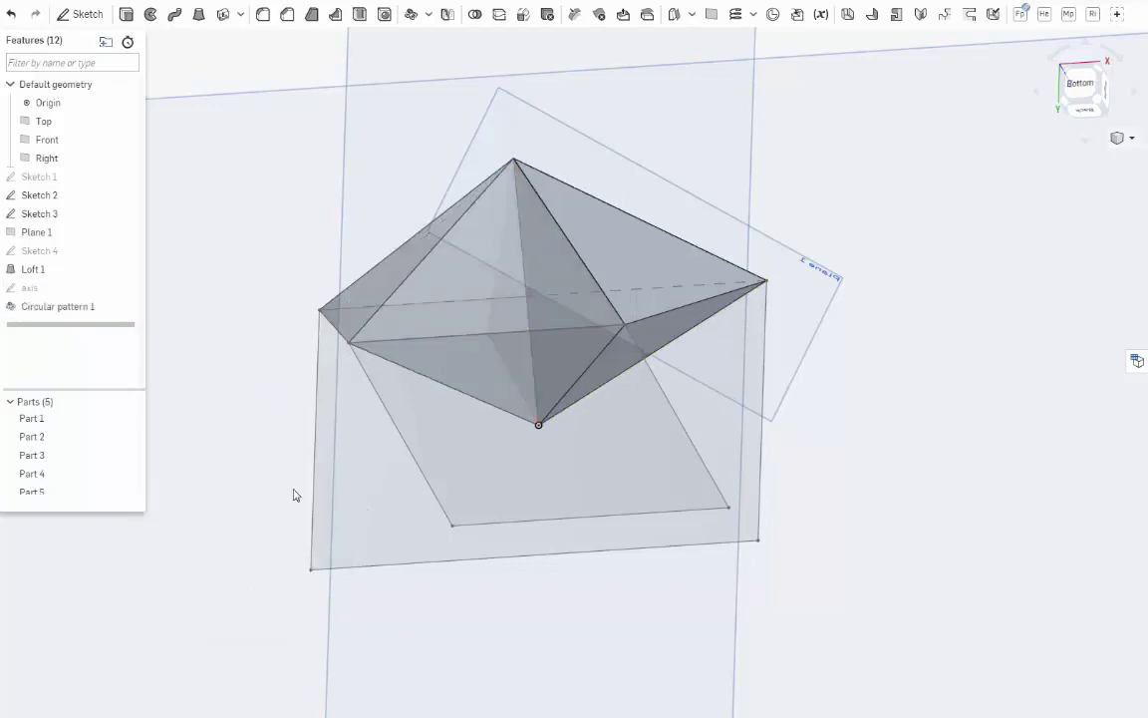
{"action": "right_click_drag", "start_coordinate": [700, 431], "coordinate": [652, 436]}
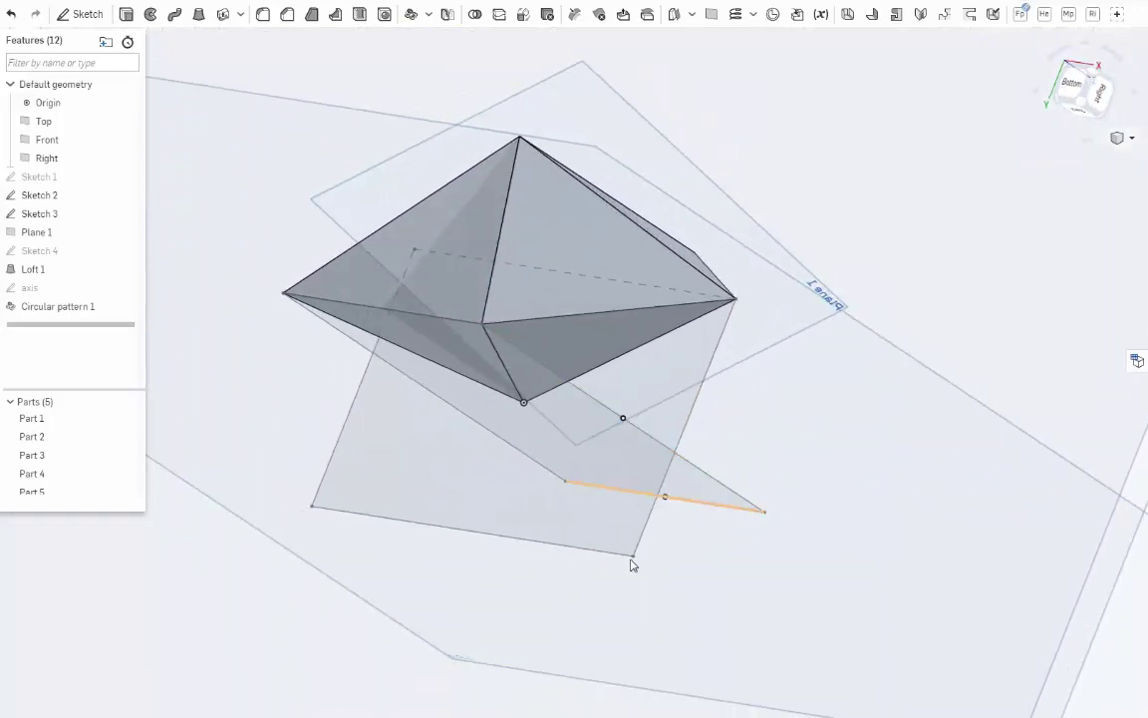
Create Plane 2 through three pyramid vertices and start a sketch on it
{"action": "left_click", "coordinate": [618, 548]}
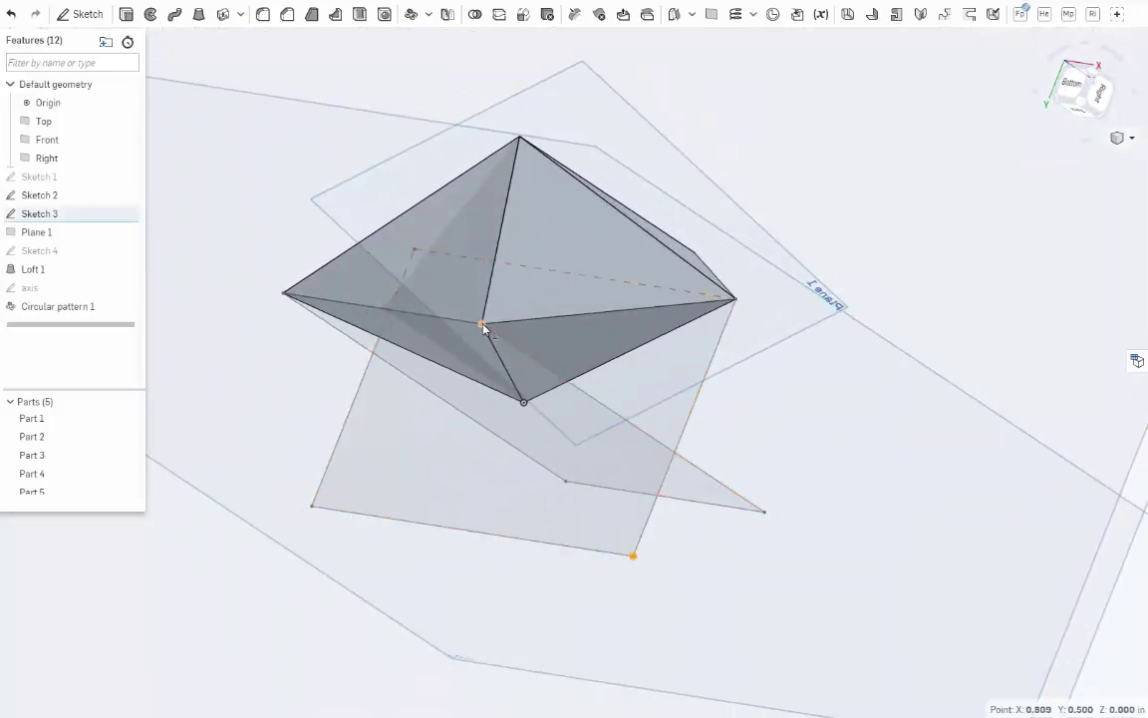
{"action": "left_click", "coordinate": [482, 324]}
{"action": "left_click", "coordinate": [733, 299]}
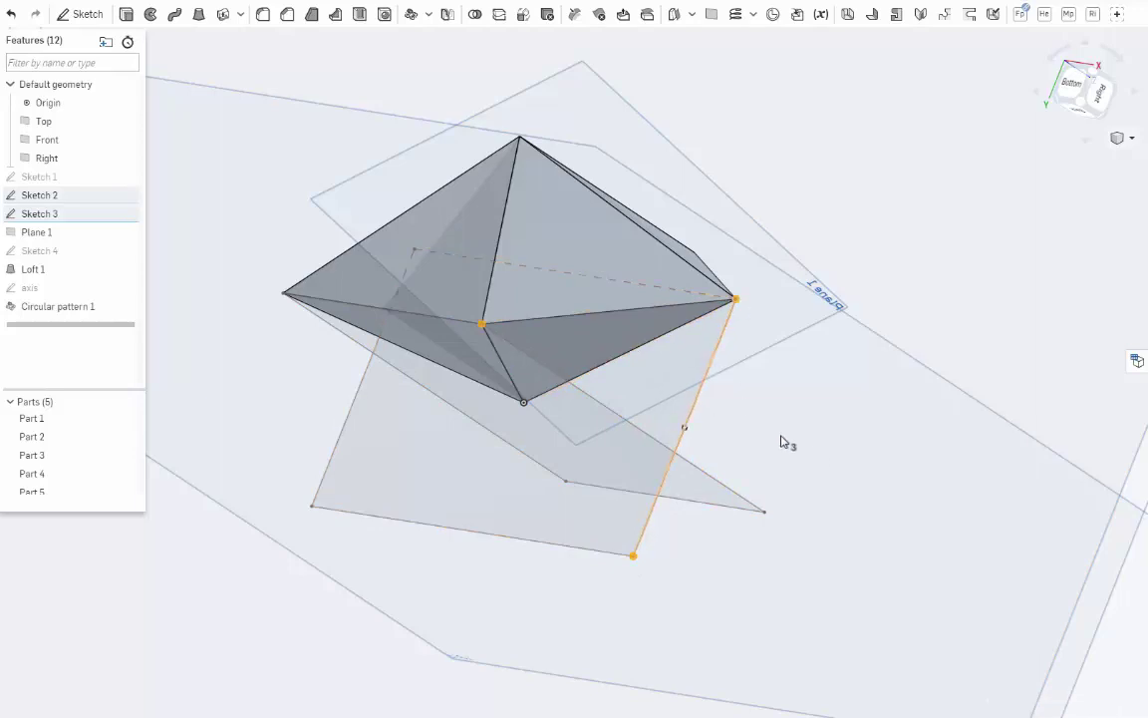
{"action": "mouse_move", "coordinate": [787, 441]}
{"action": "right_mouse_down"}
{"action": "mouse_move", "coordinate": [809, 426]}
{"action": "mouse_move", "coordinate": [743, 454]}
{"action": "right_mouse_up"}
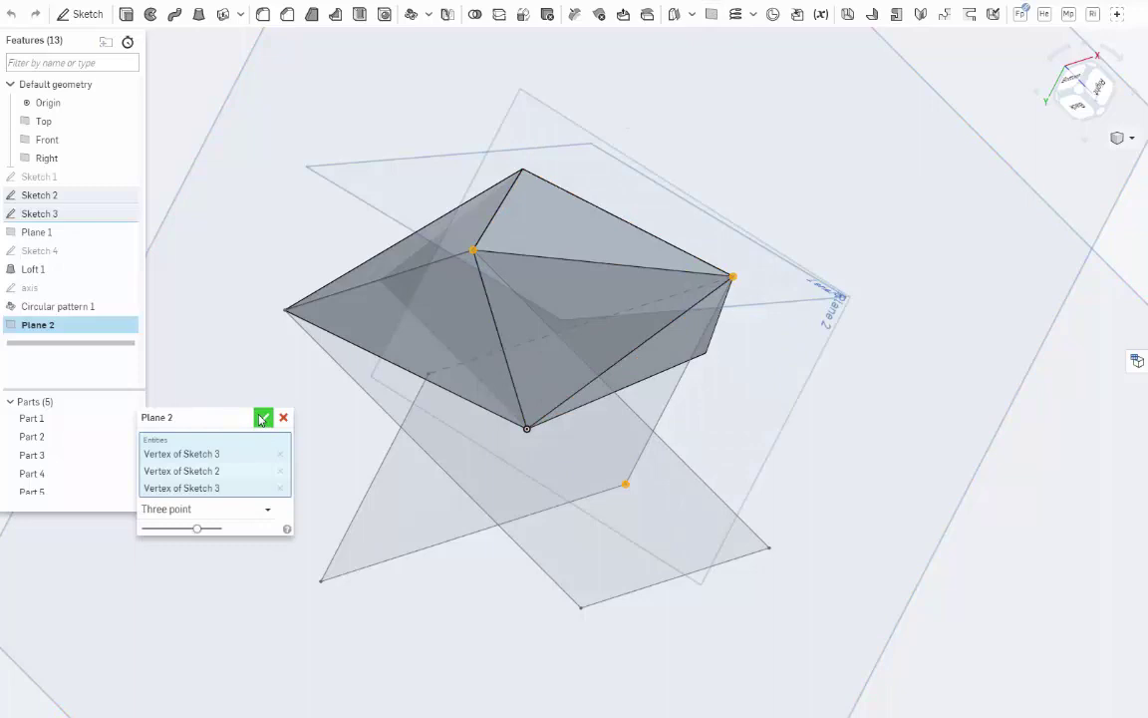
{"action": "key", "text": "Return"}
{"action": "right_click", "coordinate": [44, 325]}
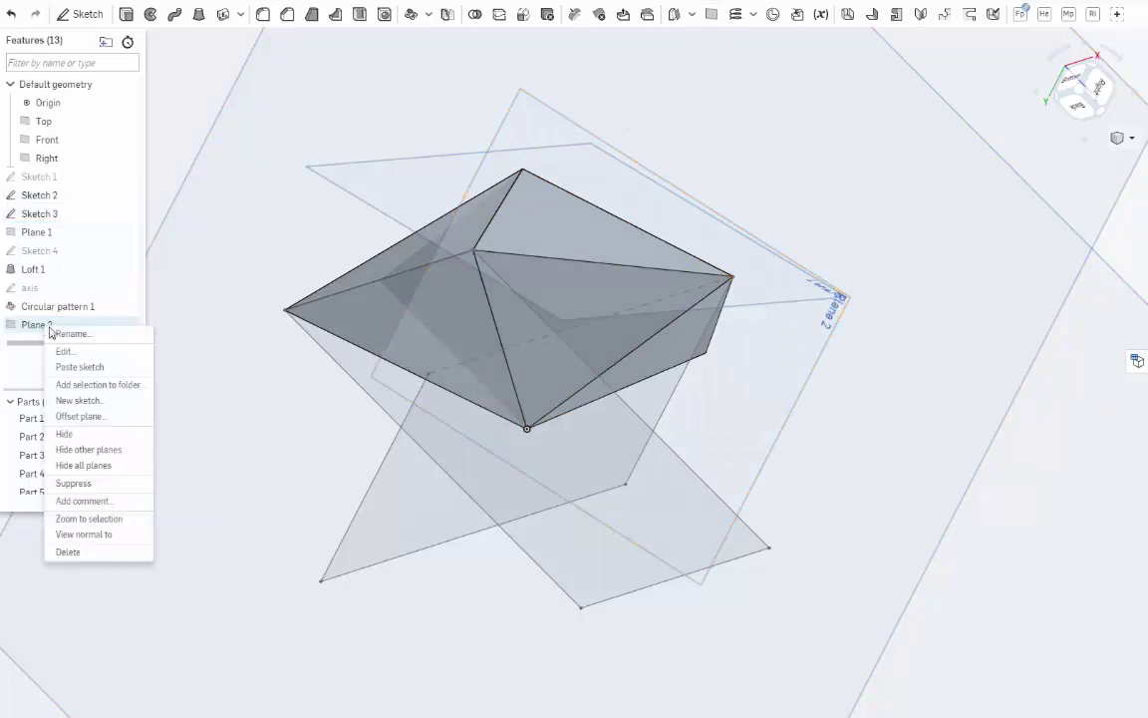
{"action": "left_click", "coordinate": [87, 399]}
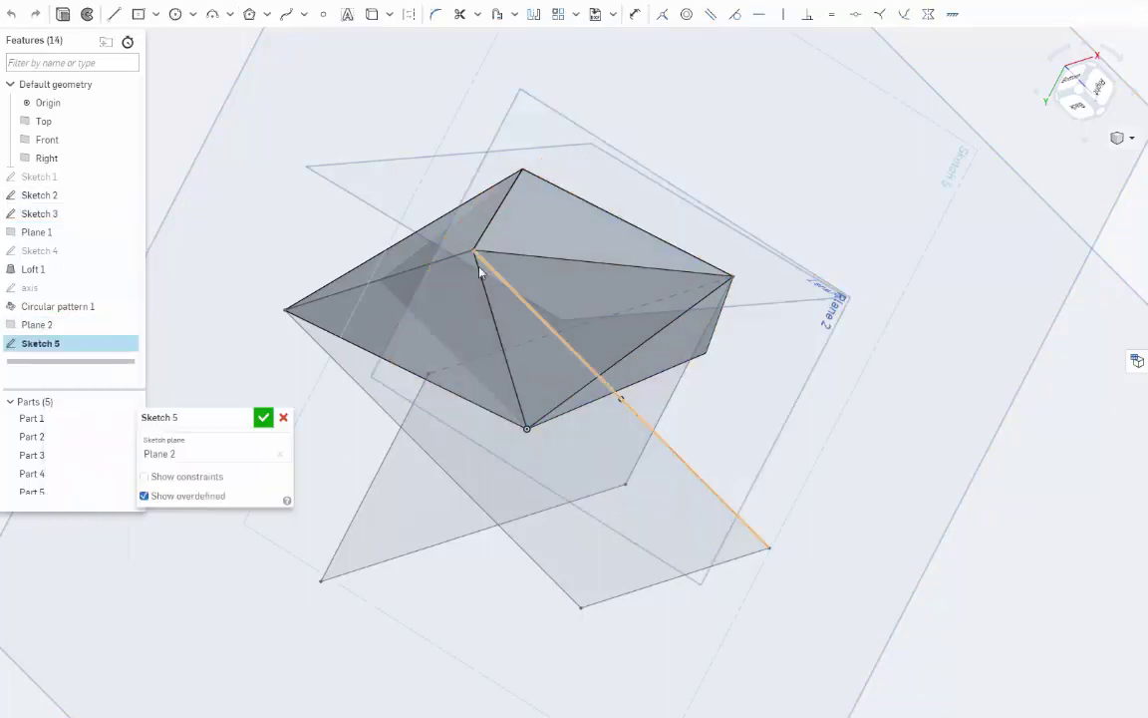
Draw a closed triangle between the gap's three vertices and finish the sketch
{"action": "left_click", "coordinate": [473, 250]}
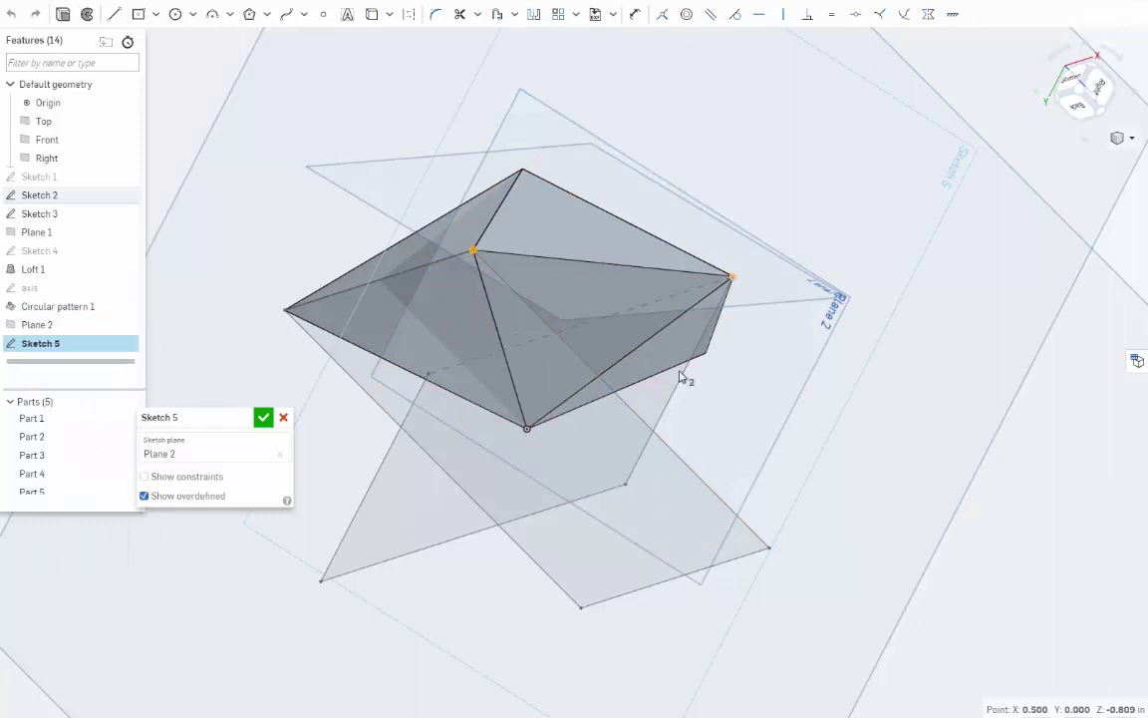
{"action": "left_click", "coordinate": [625, 485]}
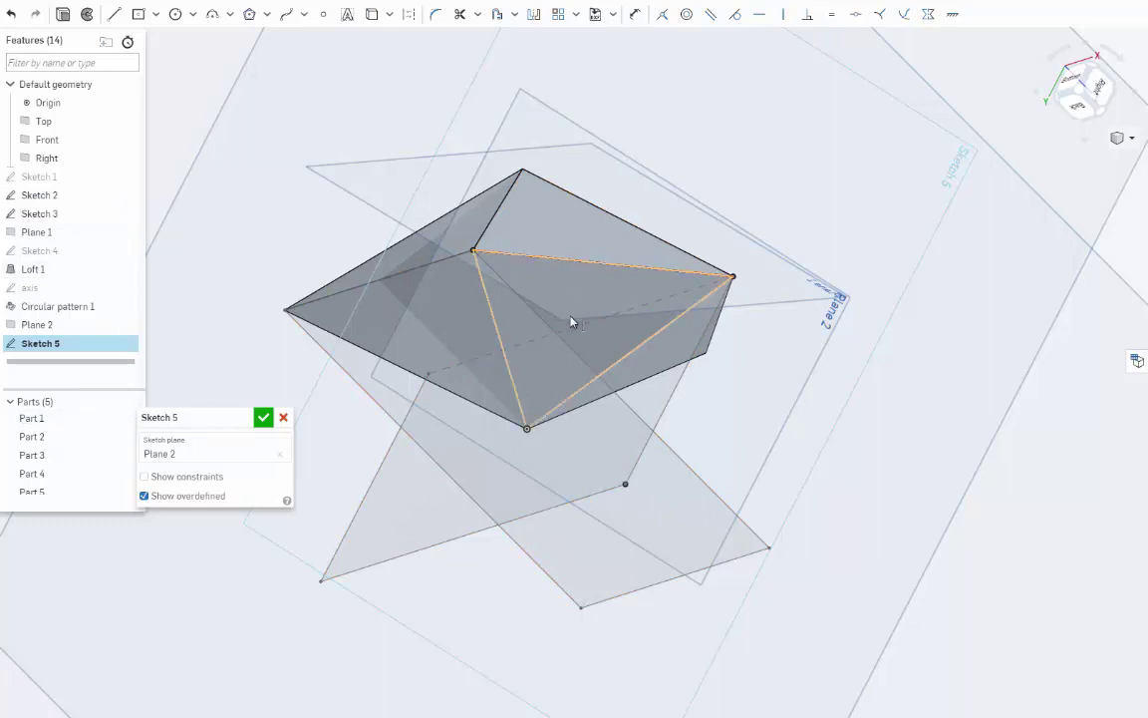
{"action": "key", "text": "l"}
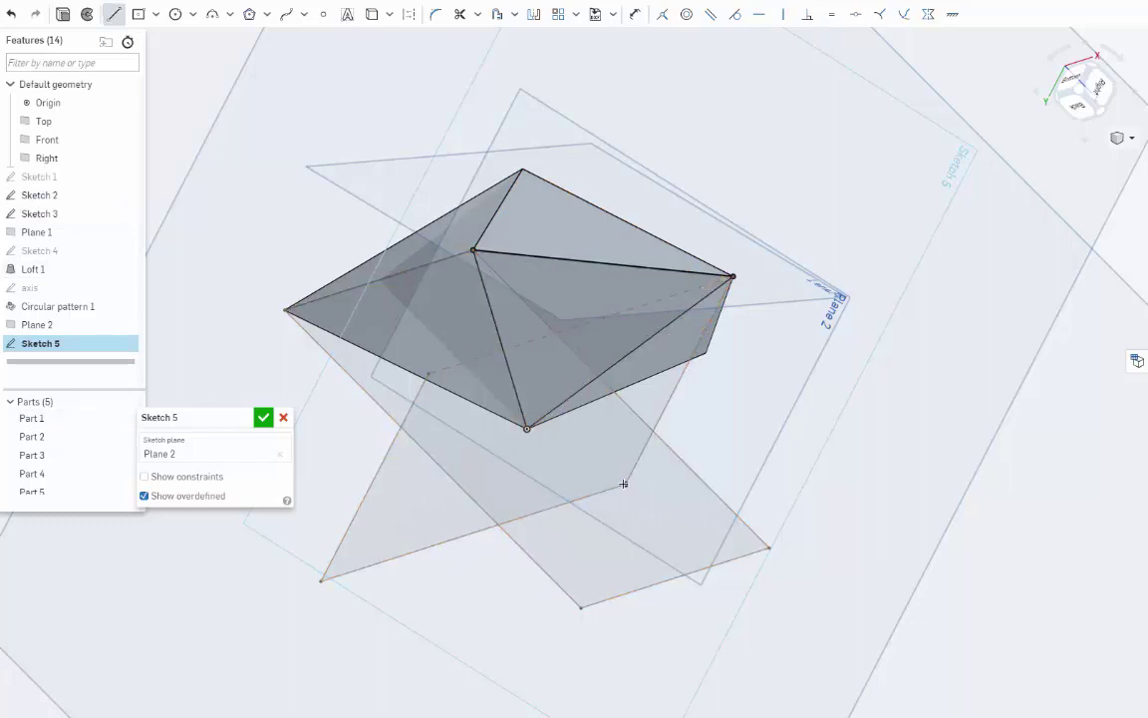
{"action": "left_click", "coordinate": [475, 251]}
{"action": "left_click", "coordinate": [733, 276]}
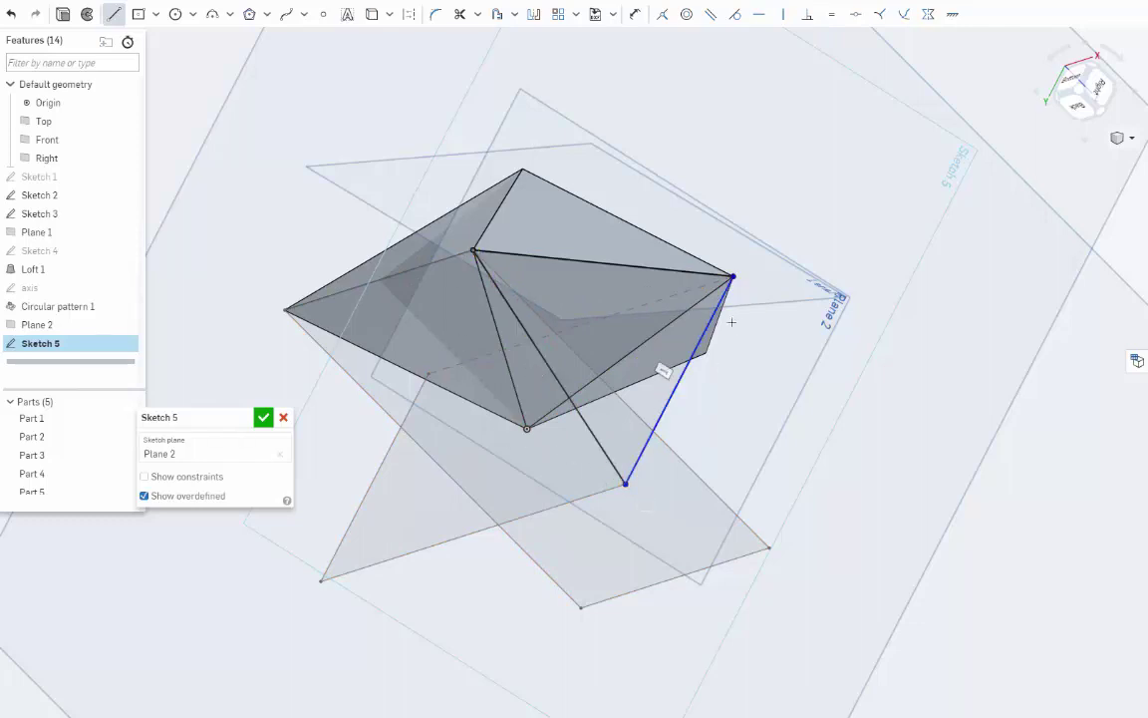
{"action": "key", "text": "Escape"}
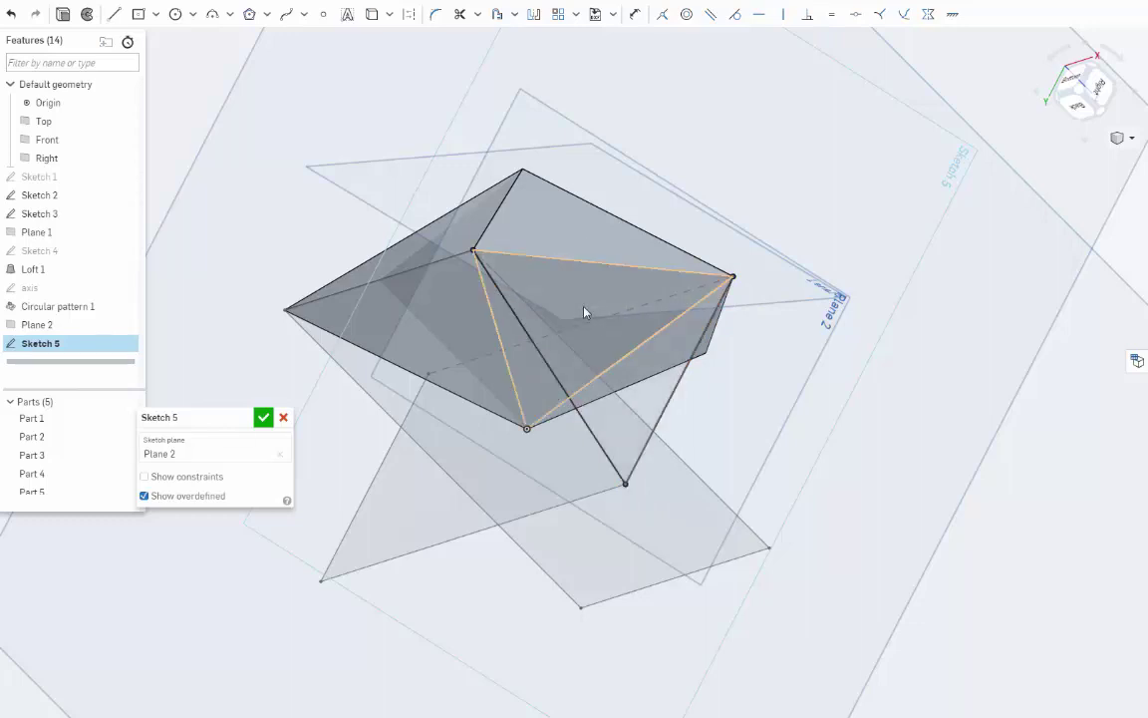
{"action": "key", "text": "l"}
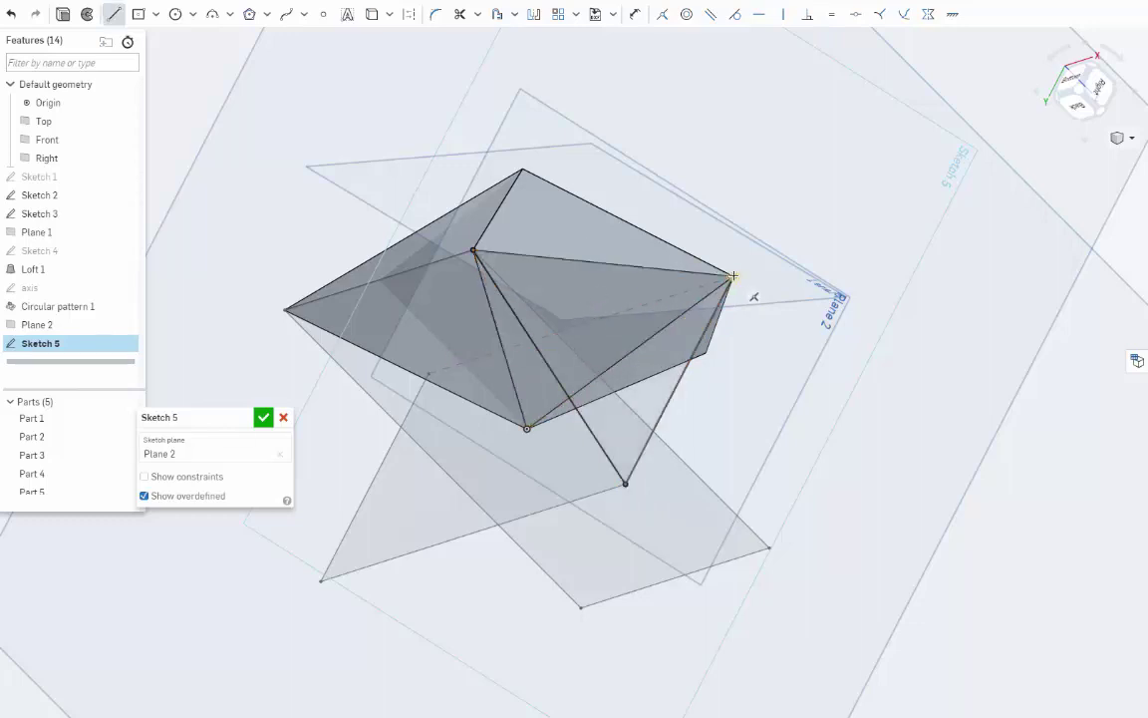
{"action": "left_click", "coordinate": [474, 251]}
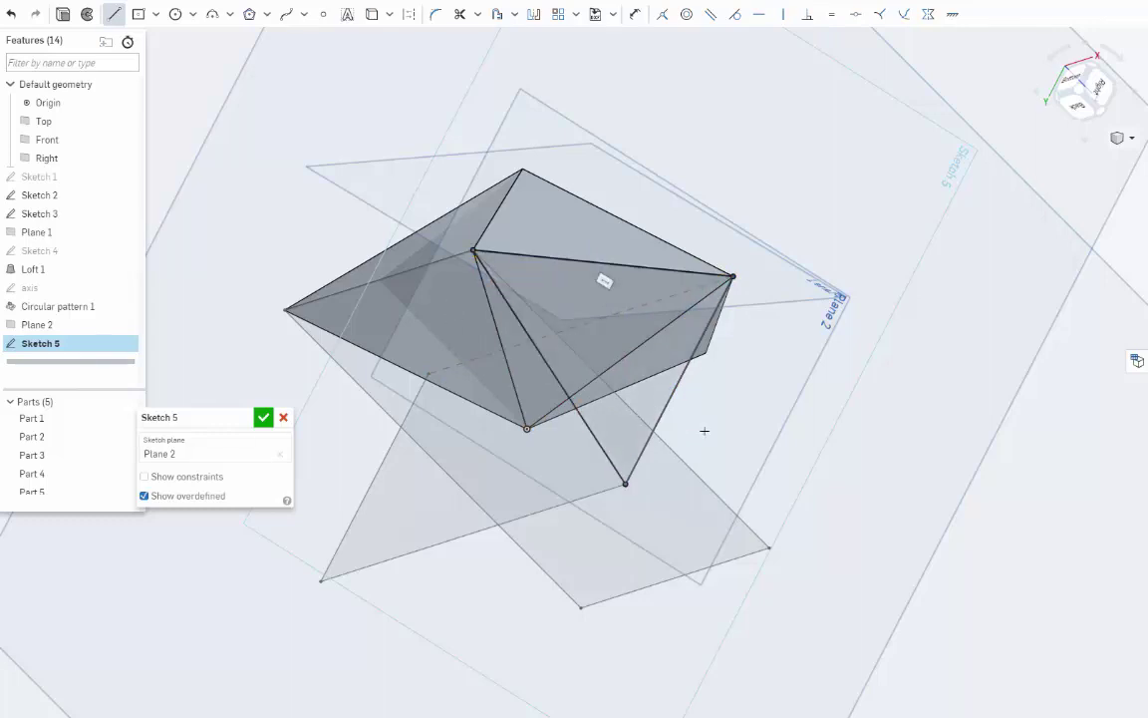
{"action": "scroll", "coordinate": [704, 431], "scroll_direction": "up", "scroll_amount": 1}
{"action": "left_click", "coordinate": [264, 417]}
{"action": "right_click_drag", "start_coordinate": [308, 398], "coordinate": [659, 371]}
Loft the Sketch 5 triangle to a Sketch 2 vertex as a new part, Part 6
{"action": "left_click", "coordinate": [654, 393]}
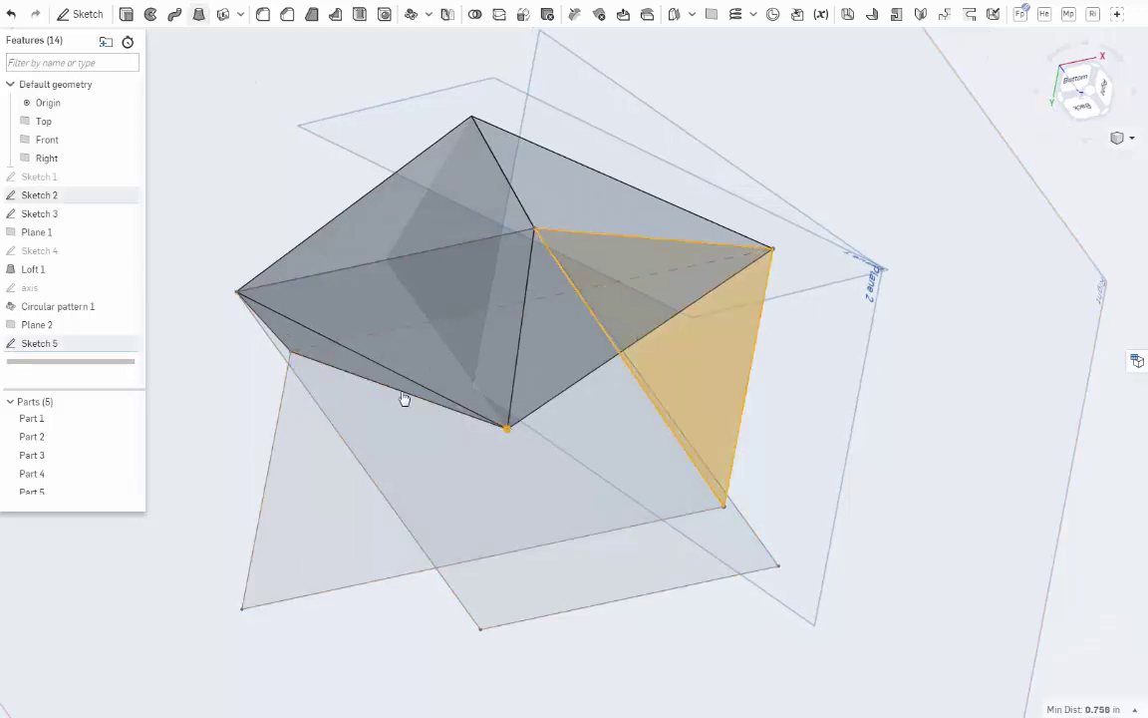
{"action": "left_click", "coordinate": [154, 456]}
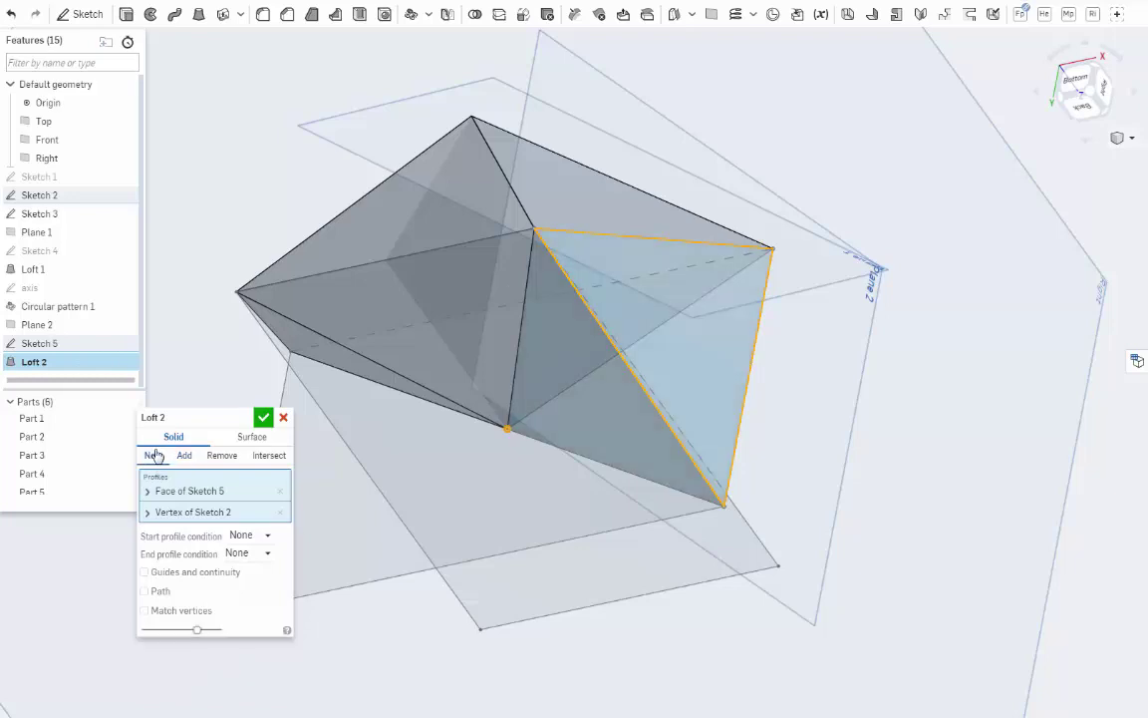
{"action": "left_click", "coordinate": [262, 417]}
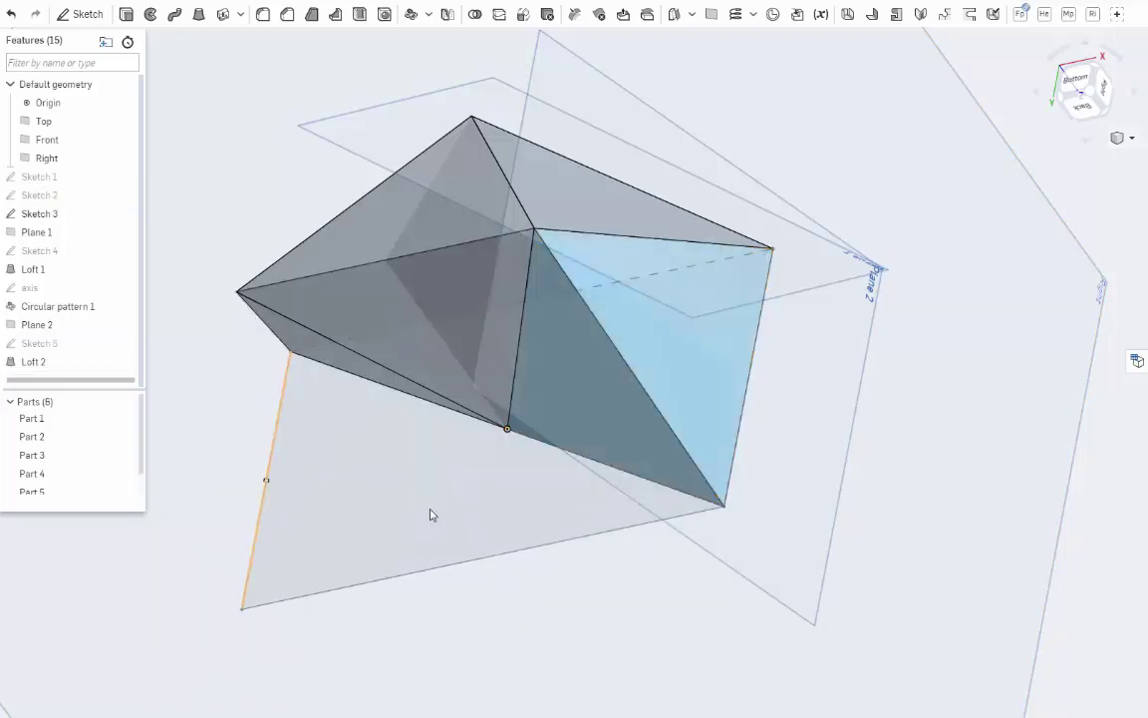
Circular-pattern Part 6 around the axis edge with an instance count of 3
{"action": "left_click", "coordinate": [685, 341]}
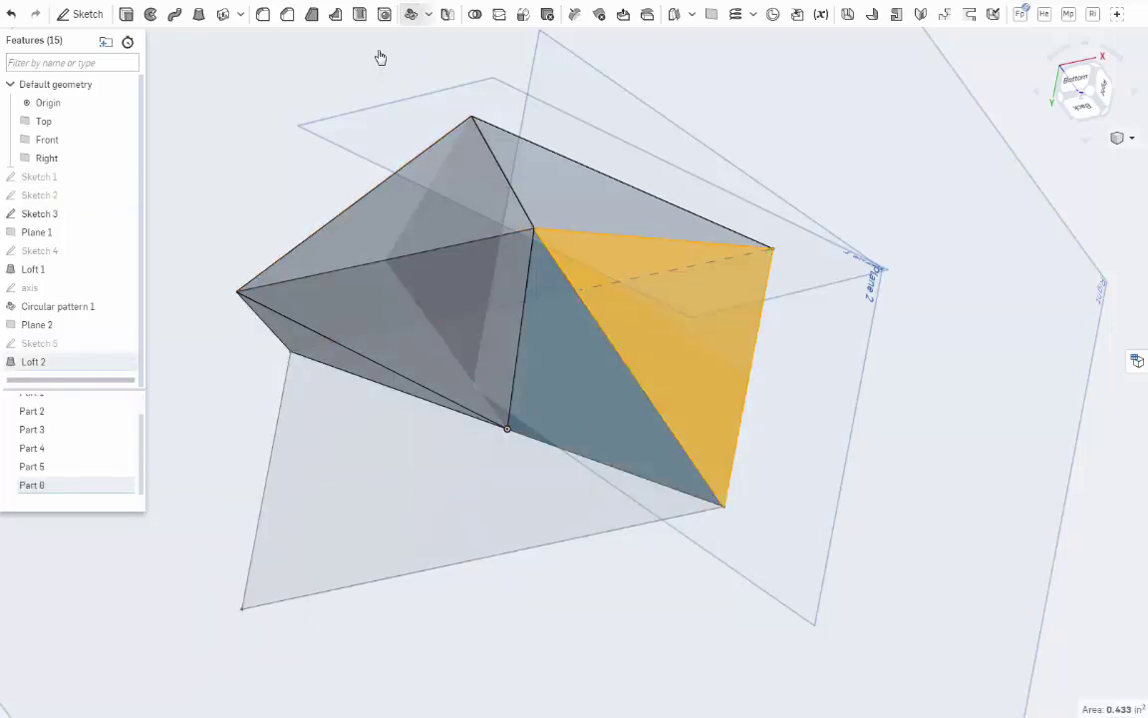
{"action": "left_click", "coordinate": [410, 14]}
{"action": "left_click", "coordinate": [198, 515]}
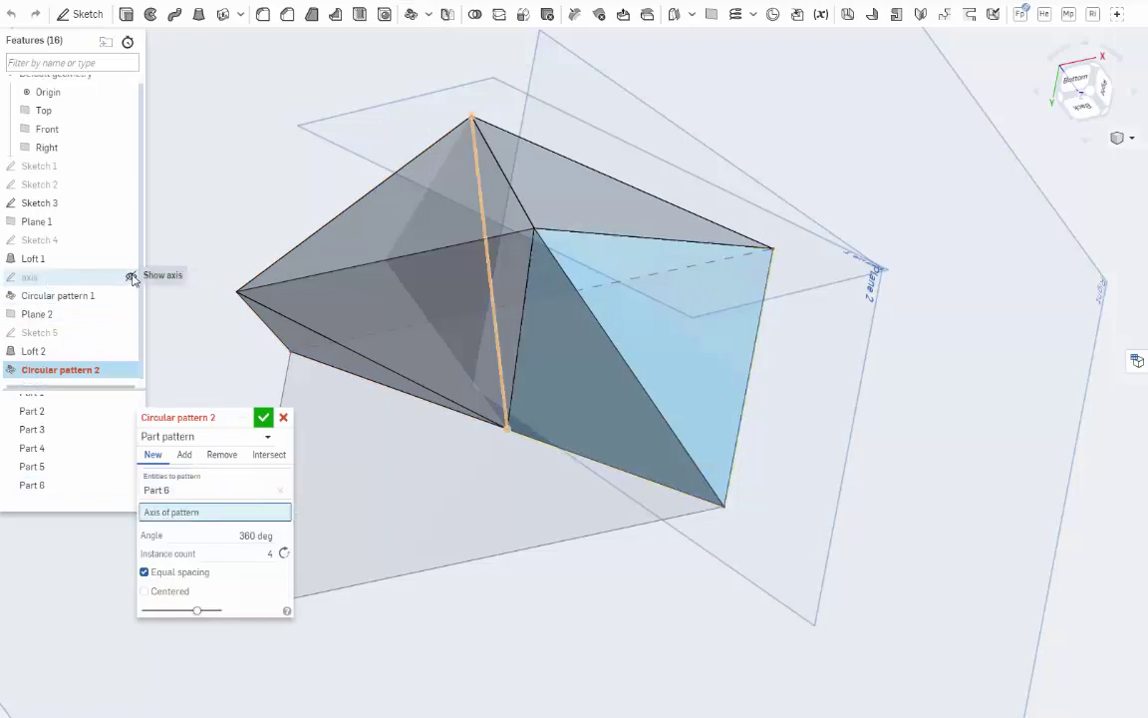
{"action": "left_click", "coordinate": [492, 299]}
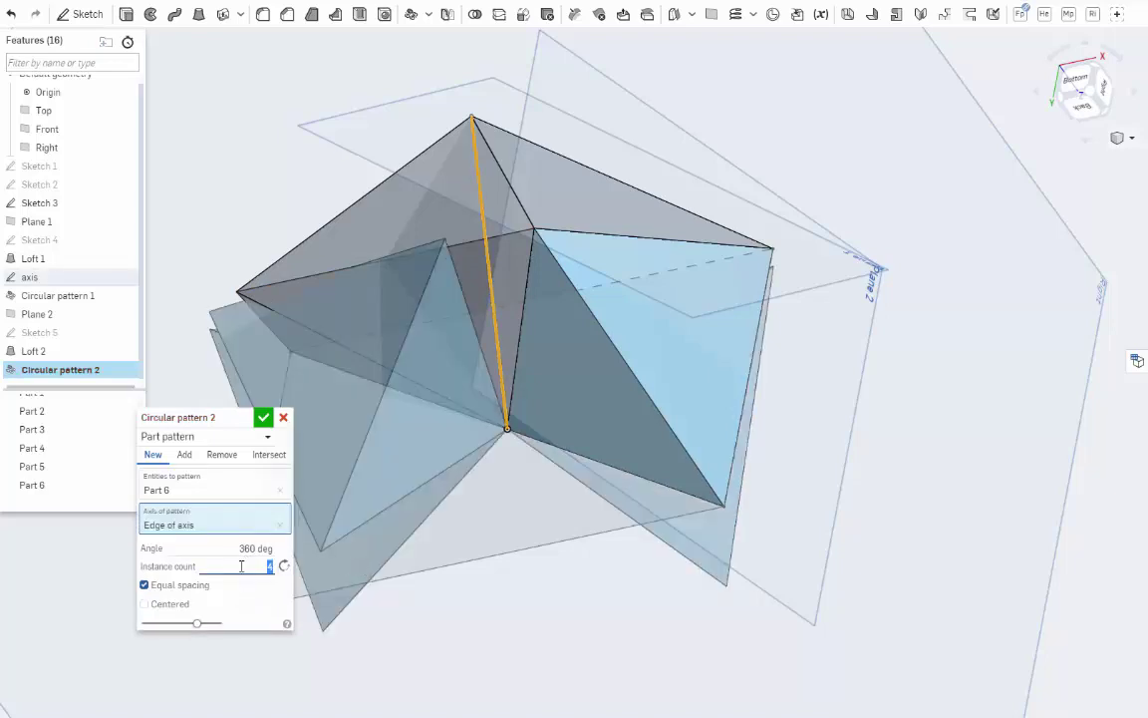
{"action": "type", "text": "3"}
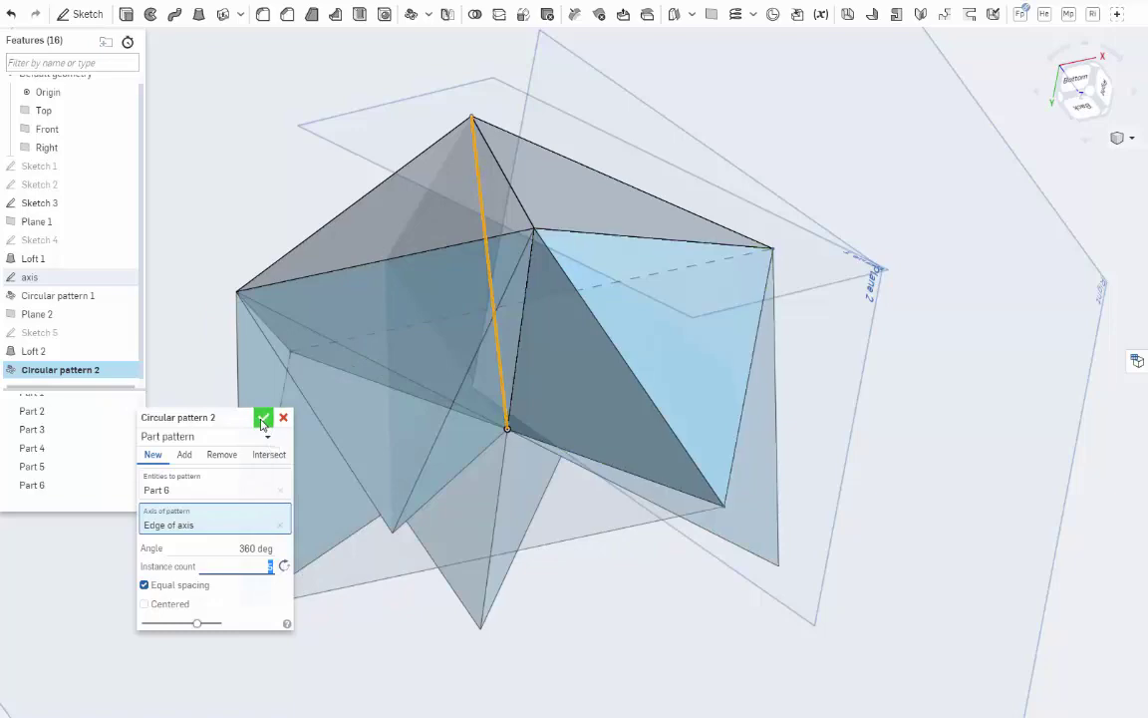
{"action": "left_click", "coordinate": [261, 420]}
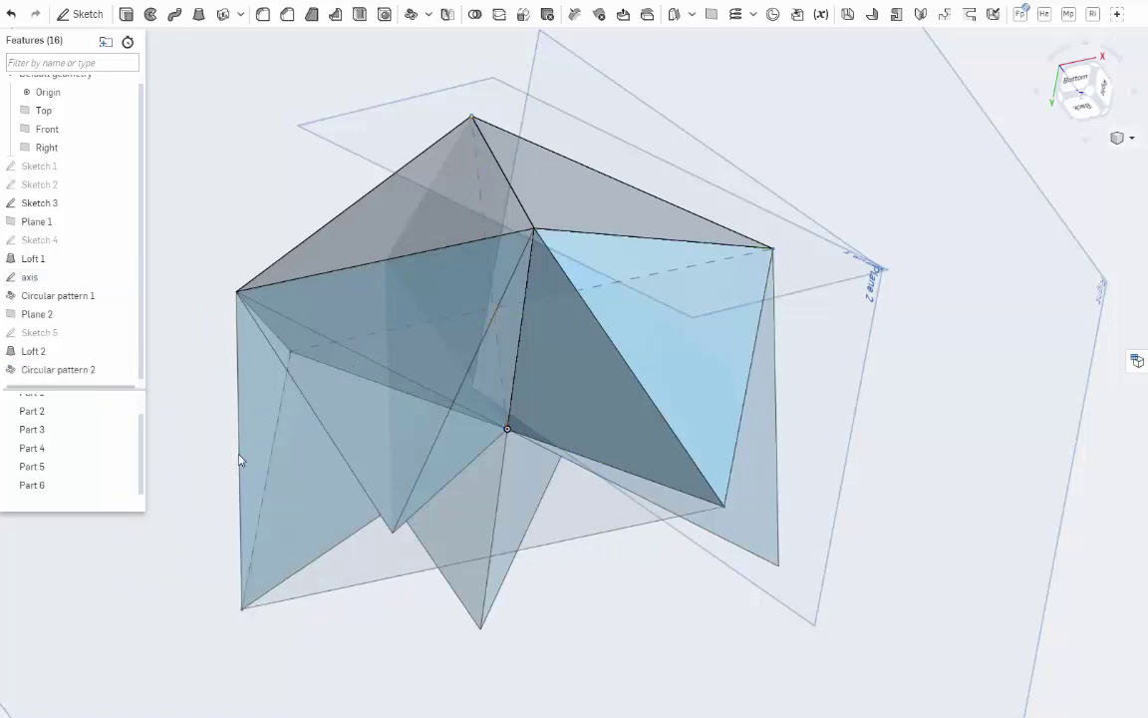
{"action": "scroll", "coordinate": [598, 558], "scroll_direction": "down", "scroll_amount": 3}
Create Plane 3 through the three bottom vertices
{"action": "right_click_drag", "start_coordinate": [654, 595], "coordinate": [492, 351]}
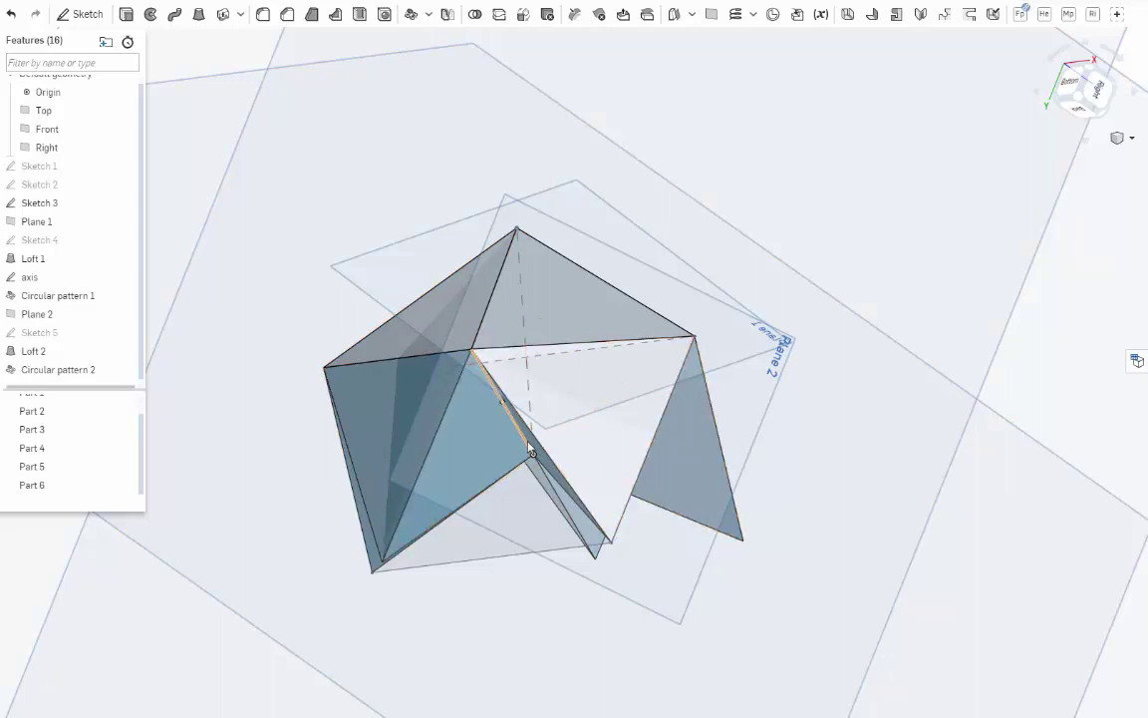
{"action": "mouse_move", "coordinate": [625, 550]}
{"action": "right_mouse_down"}
{"action": "mouse_move", "coordinate": [656, 542]}
{"action": "mouse_move", "coordinate": [654, 525]}
{"action": "mouse_move", "coordinate": [659, 543]}
{"action": "mouse_move", "coordinate": [659, 528]}
{"action": "mouse_move", "coordinate": [587, 473]}
{"action": "mouse_move", "coordinate": [643, 560]}
{"action": "mouse_move", "coordinate": [624, 543]}
{"action": "right_mouse_up"}
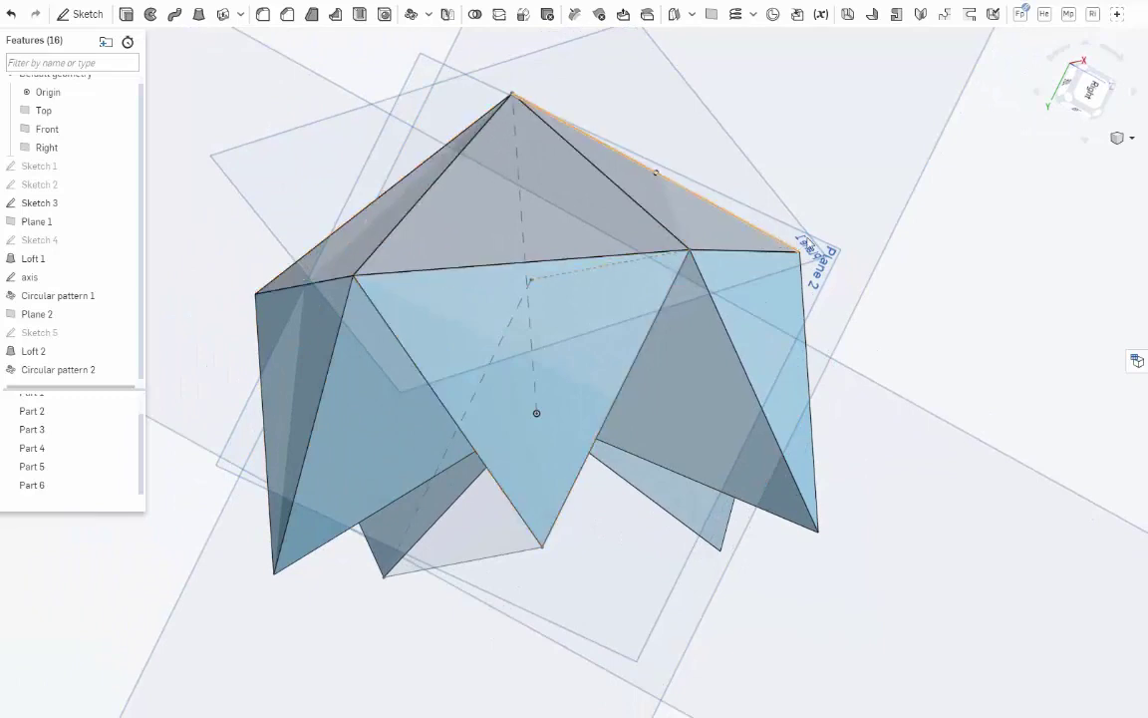
{"action": "left_click", "coordinate": [275, 574]}
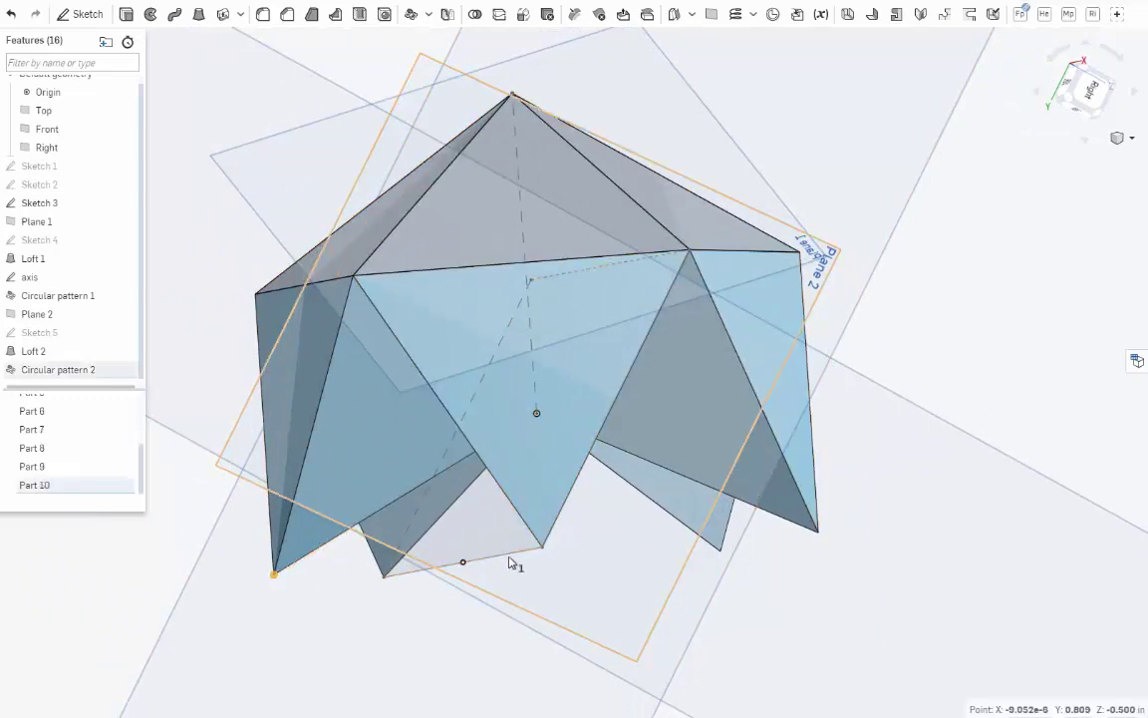
{"action": "left_click", "coordinate": [542, 547]}
{"action": "left_click", "coordinate": [817, 531]}
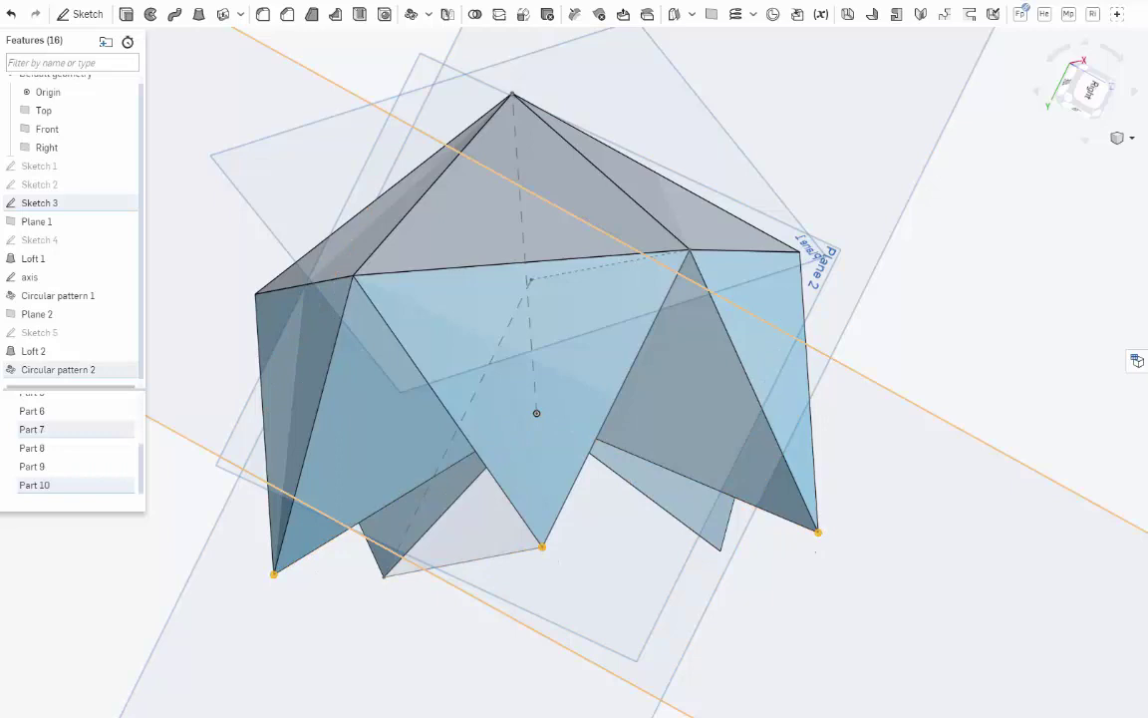
{"action": "left_click", "coordinate": [711, 14]}
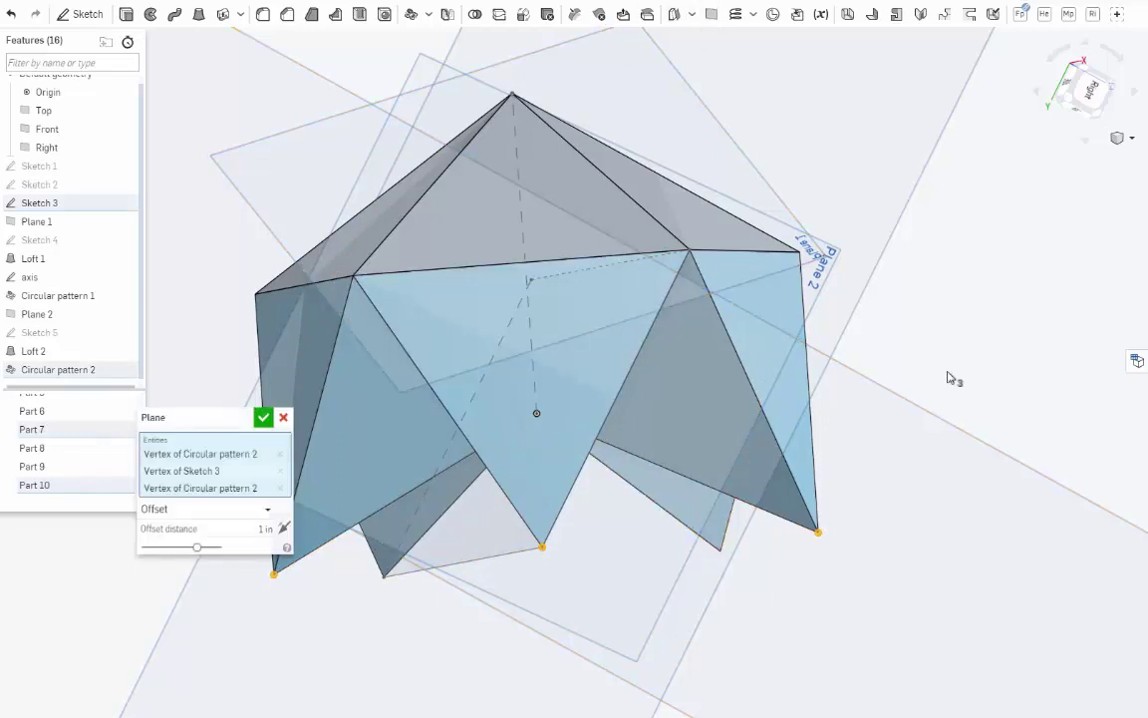
{"action": "left_click", "coordinate": [263, 416]}
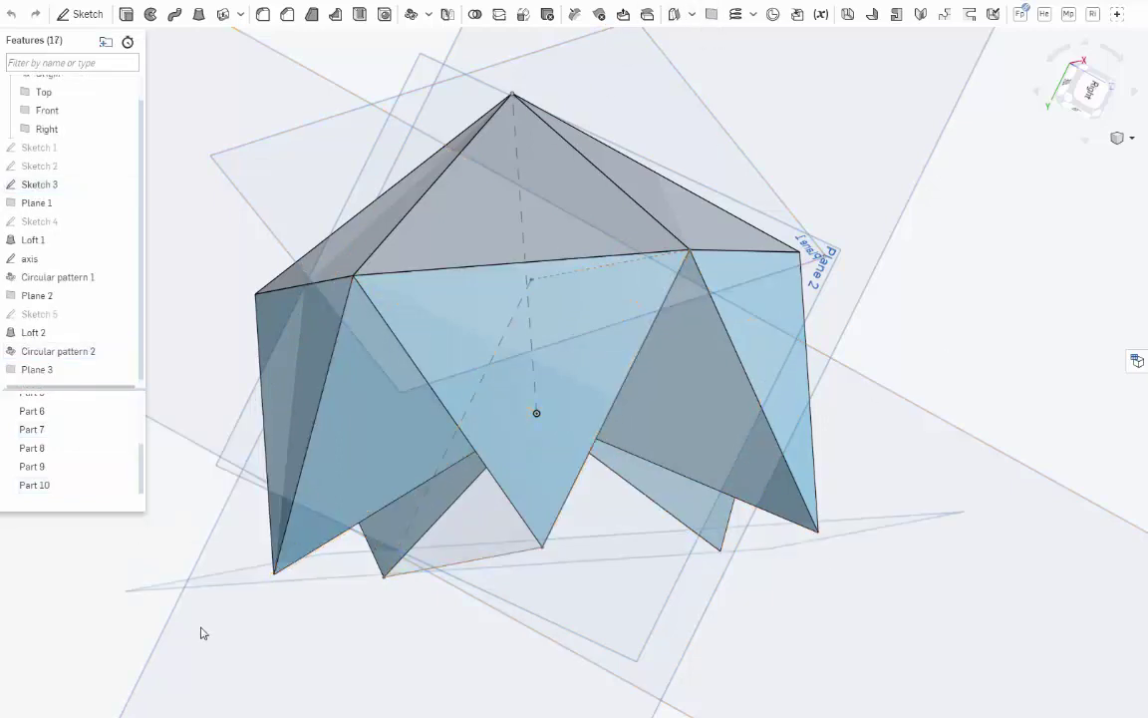
Add Plane 4 parallel to Plane 3, passing through the Sketch 3 centre vertex
{"action": "right_click", "coordinate": [159, 586]}
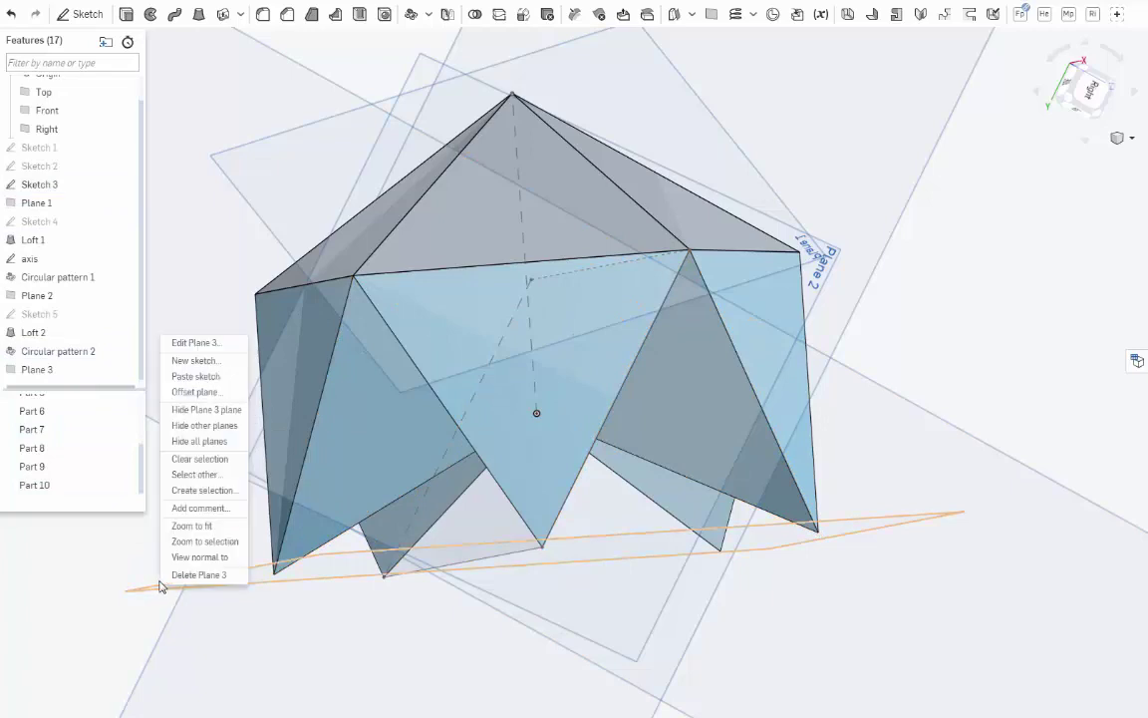
{"action": "left_click", "coordinate": [189, 393]}
{"action": "left_click", "coordinate": [266, 479]}
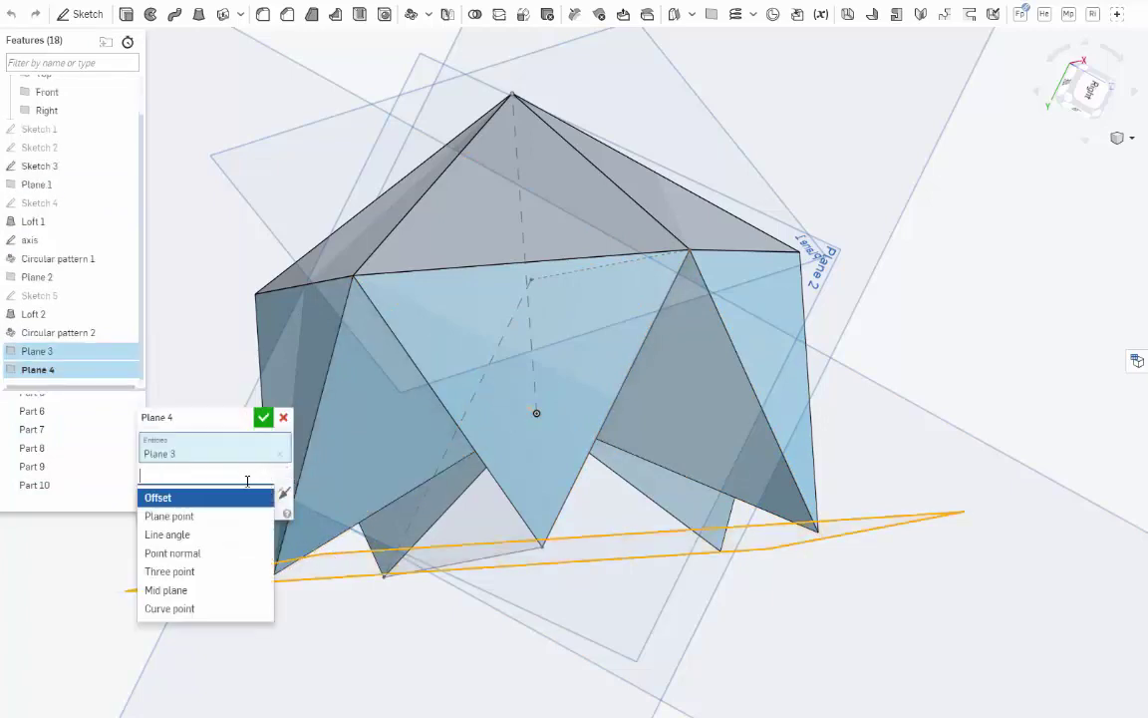
{"action": "left_click", "coordinate": [199, 516]}
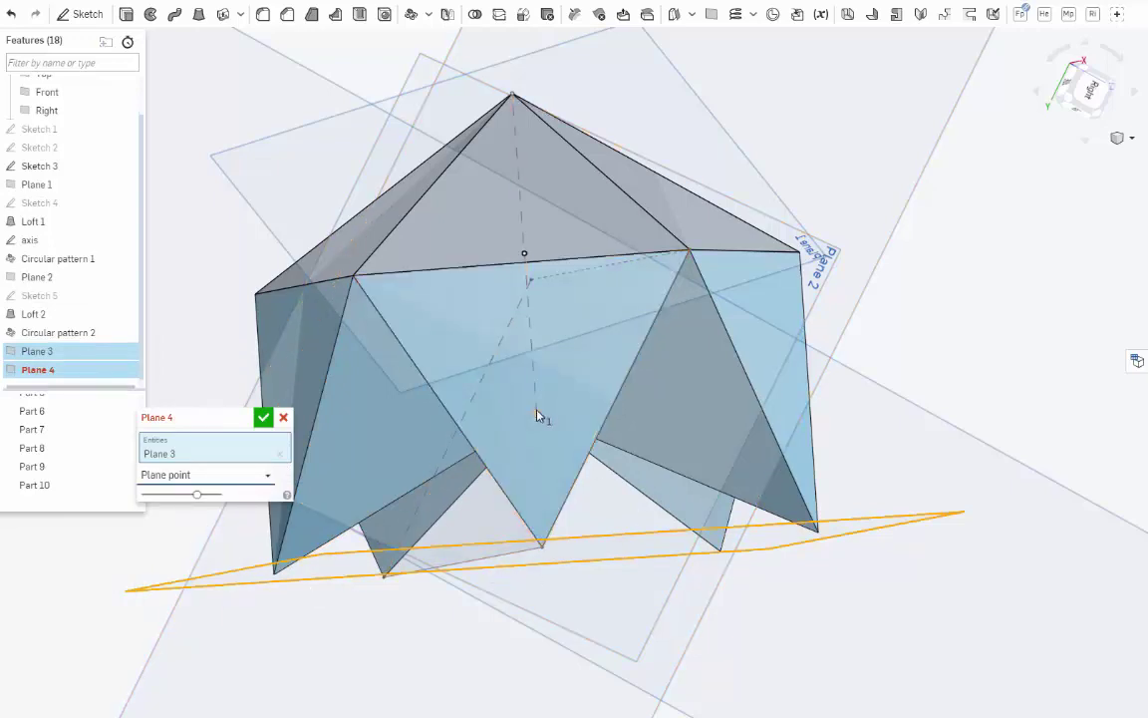
{"action": "left_click", "coordinate": [536, 413]}
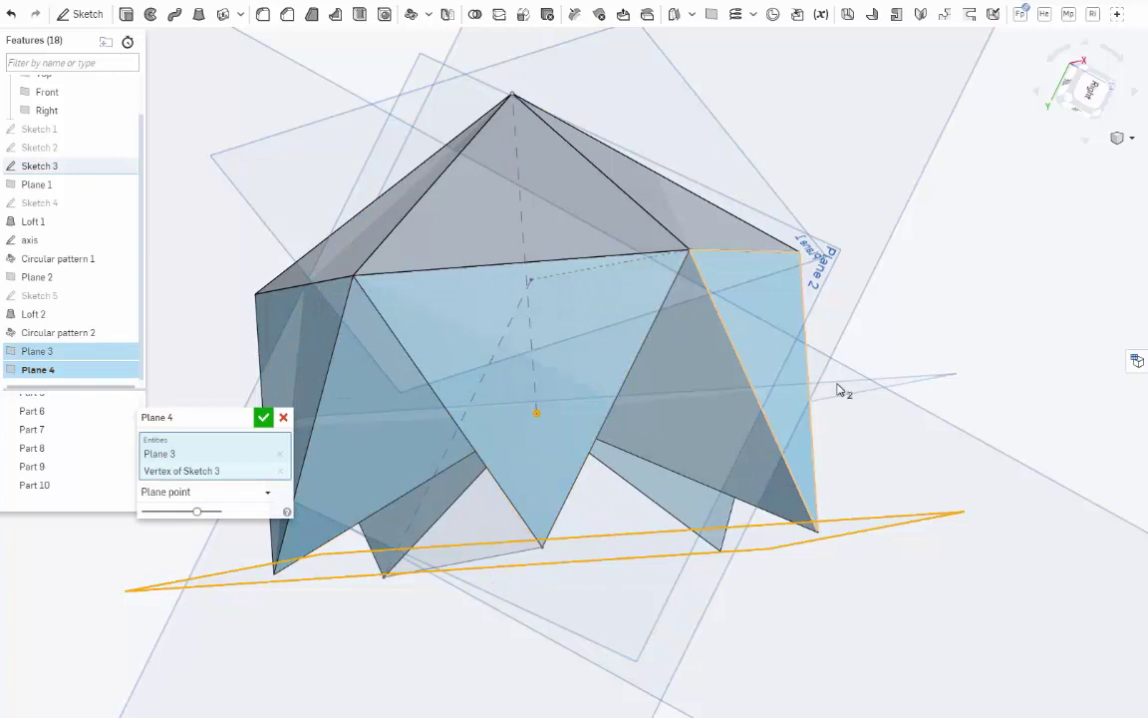
{"action": "left_click", "coordinate": [261, 417]}
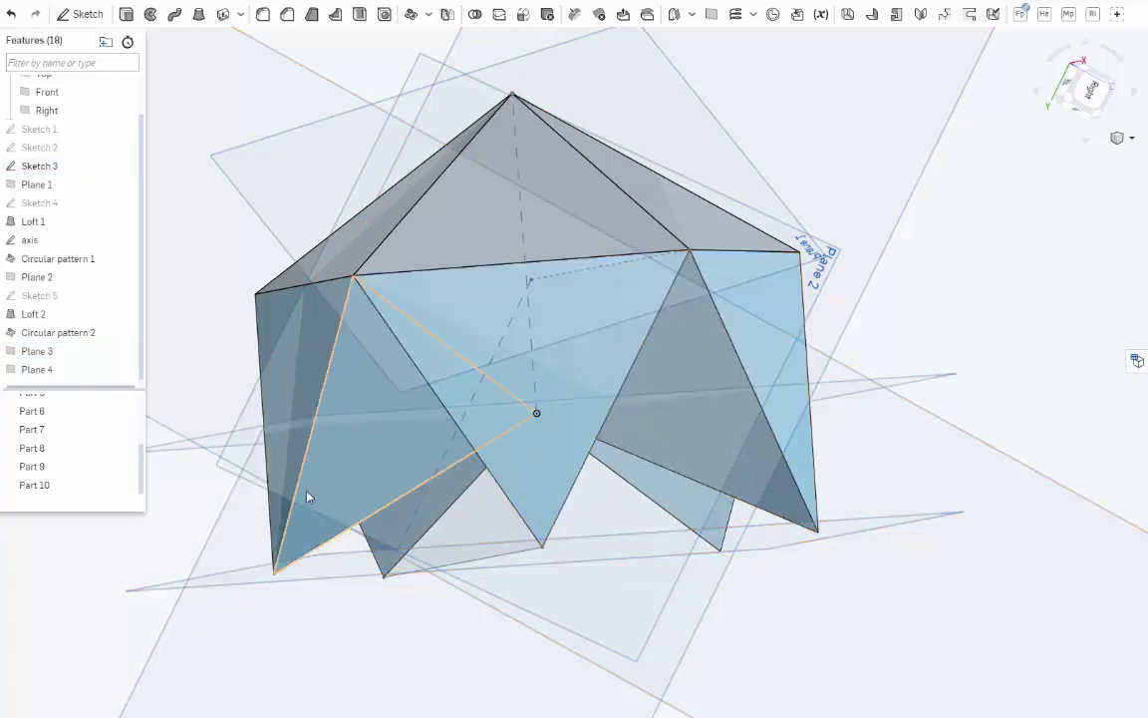
Union Parts 1–10 into a single part with Boolean
{"action": "scroll", "coordinate": [957, 419], "scroll_direction": "down", "scroll_amount": 2}
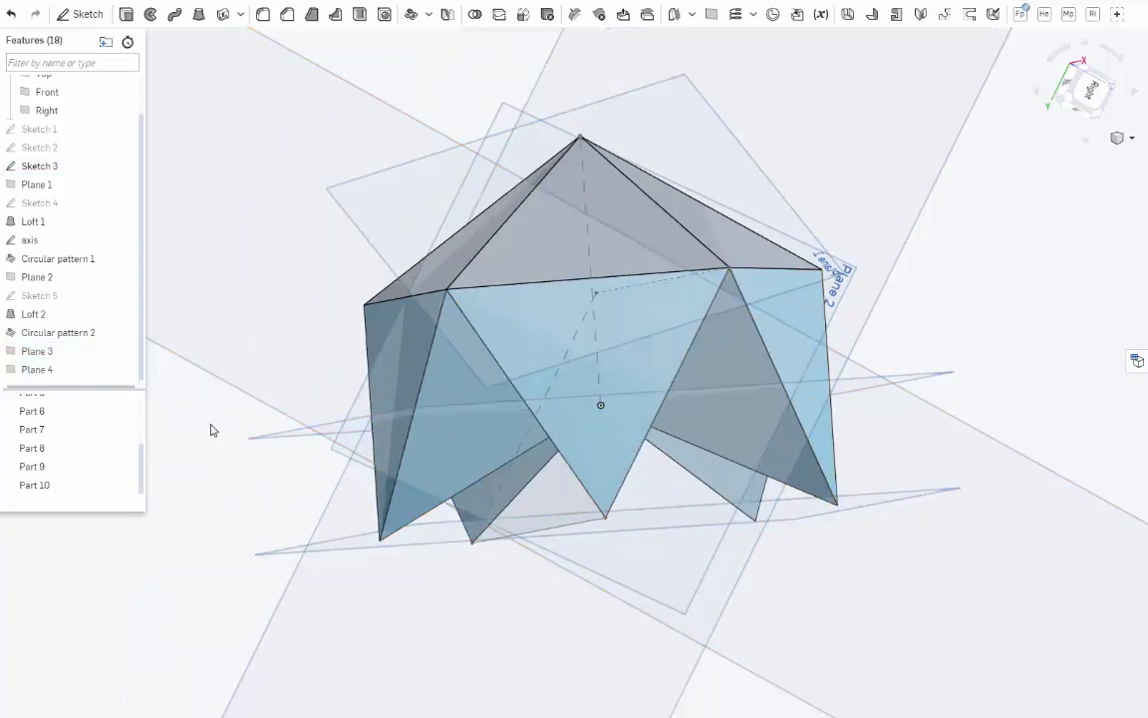
{"action": "scroll", "coordinate": [90, 438], "scroll_direction": "up", "scroll_amount": 3}
{"action": "left_click", "coordinate": [66, 428]}
{"action": "scroll", "coordinate": [70, 438], "scroll_direction": "down", "scroll_amount": 3}
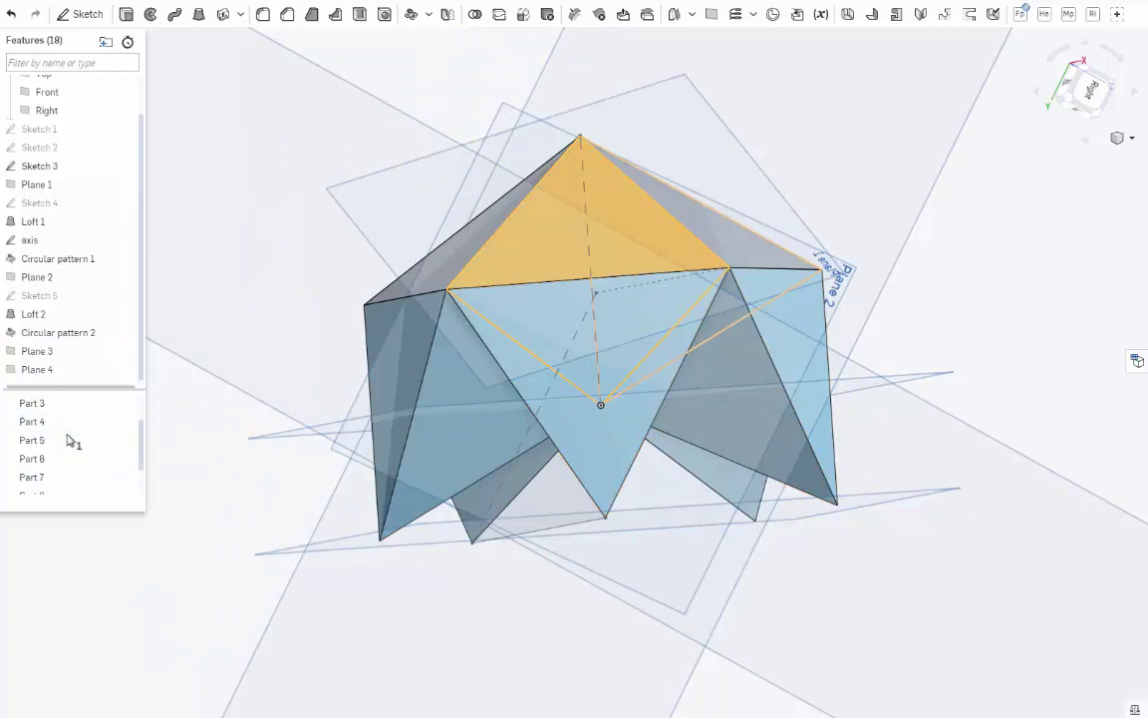
{"action": "left_click", "coordinate": [62, 485], "text": "shift"}
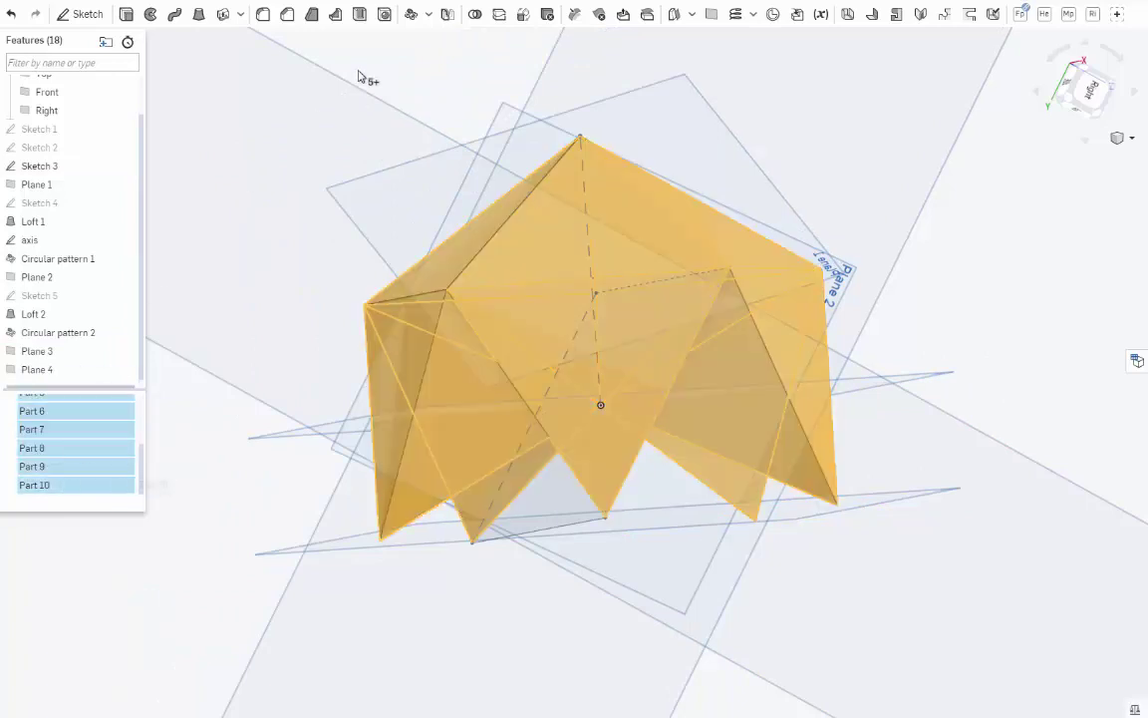
{"action": "left_click", "coordinate": [473, 17]}
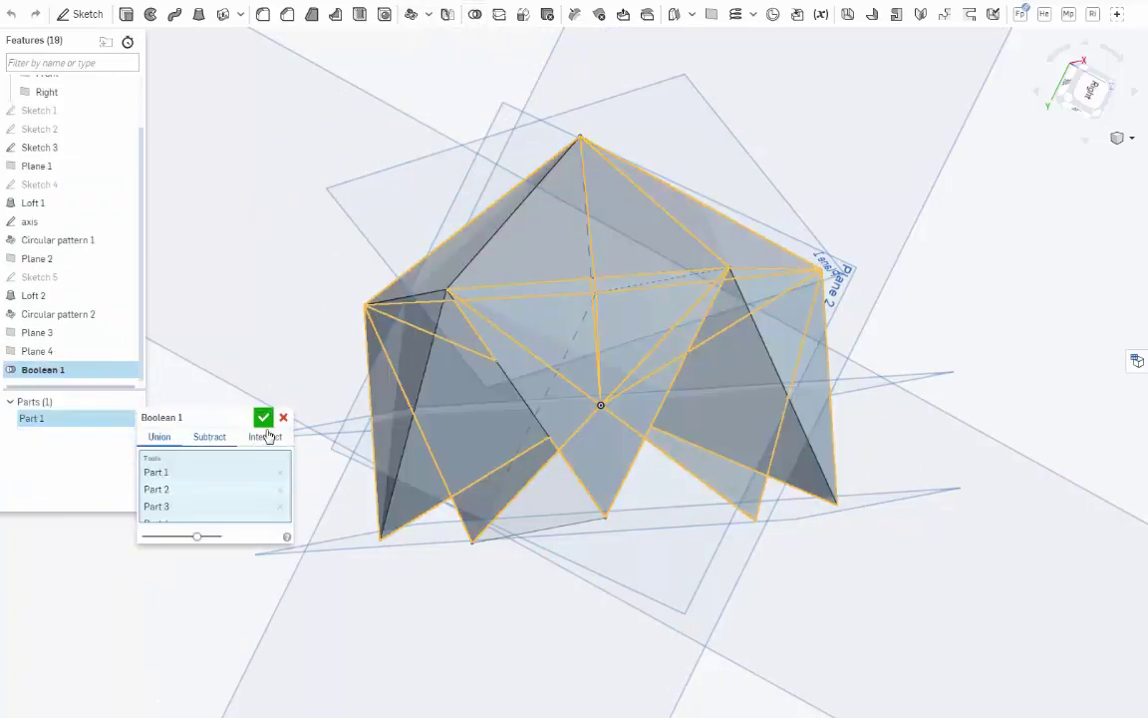
{"action": "left_click", "coordinate": [262, 420]}
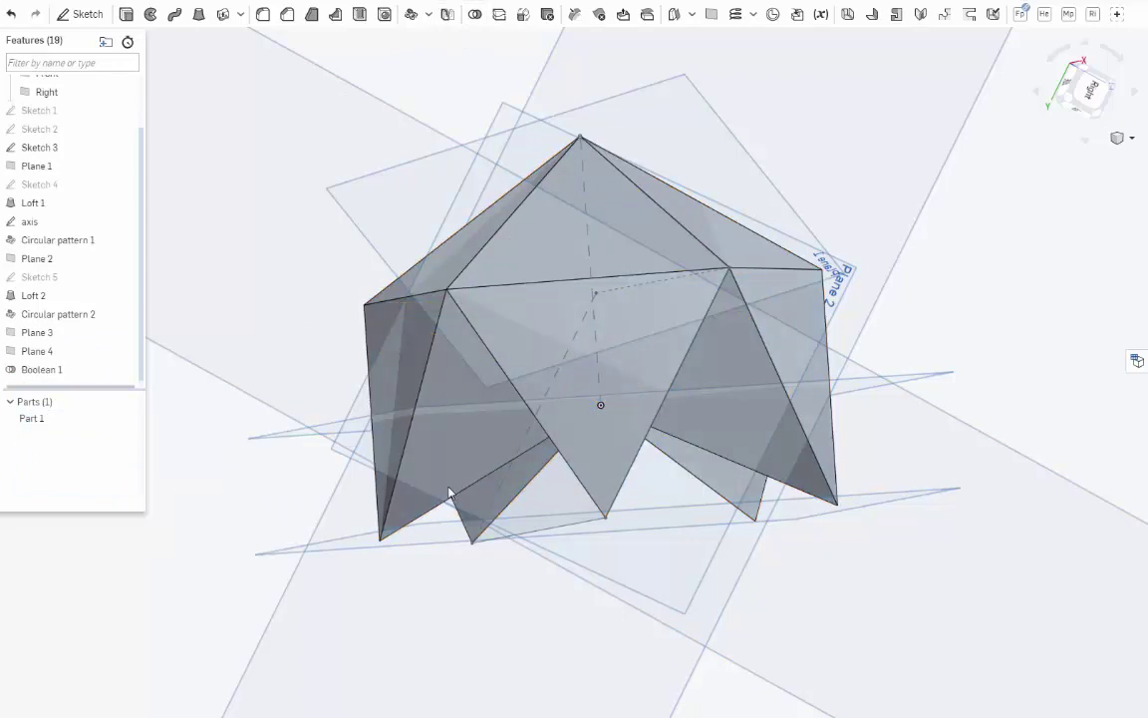
Mirror Part 1 across Plane 4 as a separate new part
{"action": "left_click", "coordinate": [807, 315]}
{"action": "left_click", "coordinate": [449, 16]}
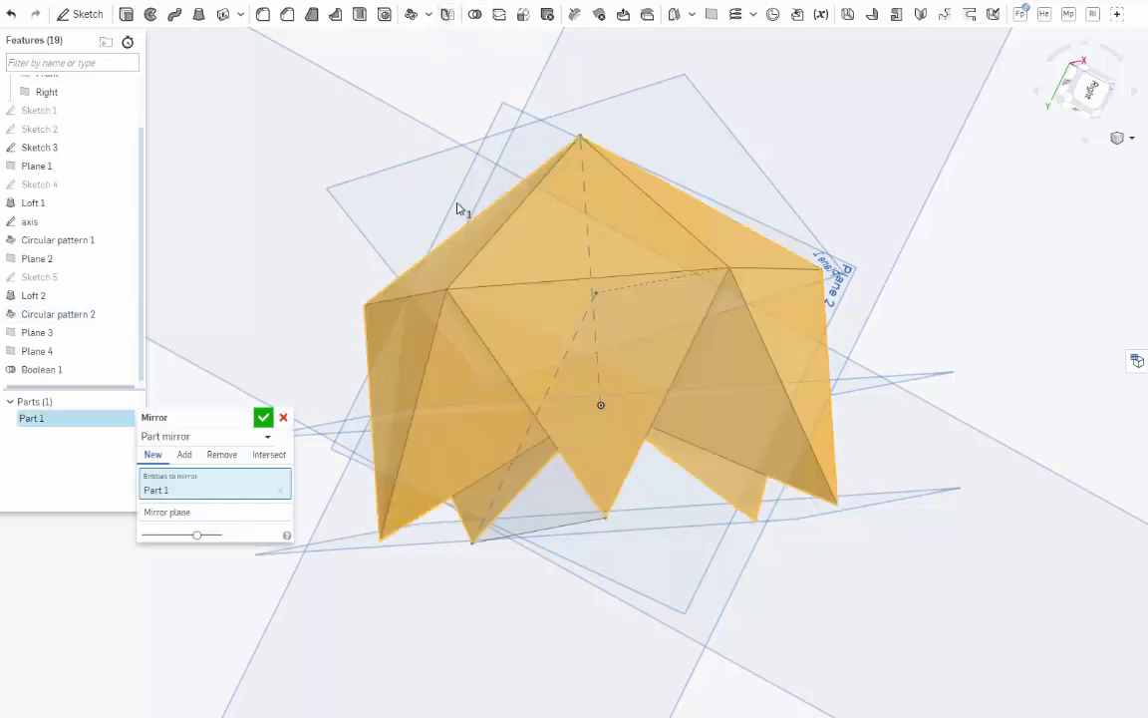
{"action": "left_click", "coordinate": [205, 513]}
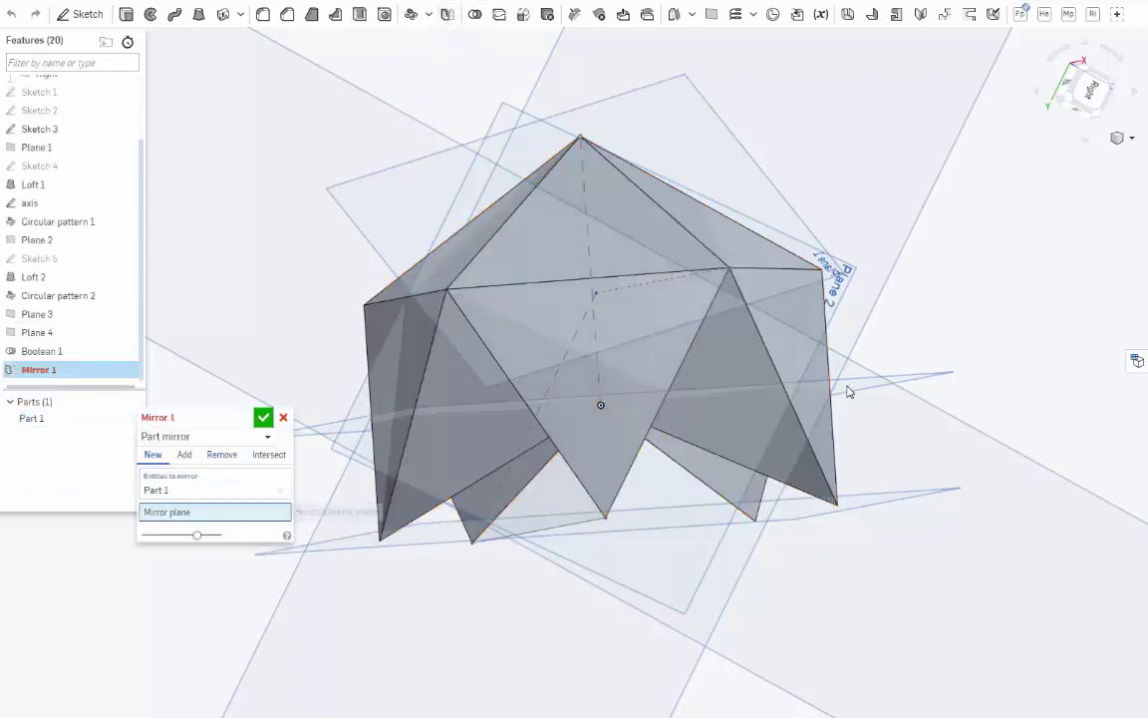
{"action": "left_click", "coordinate": [917, 380]}
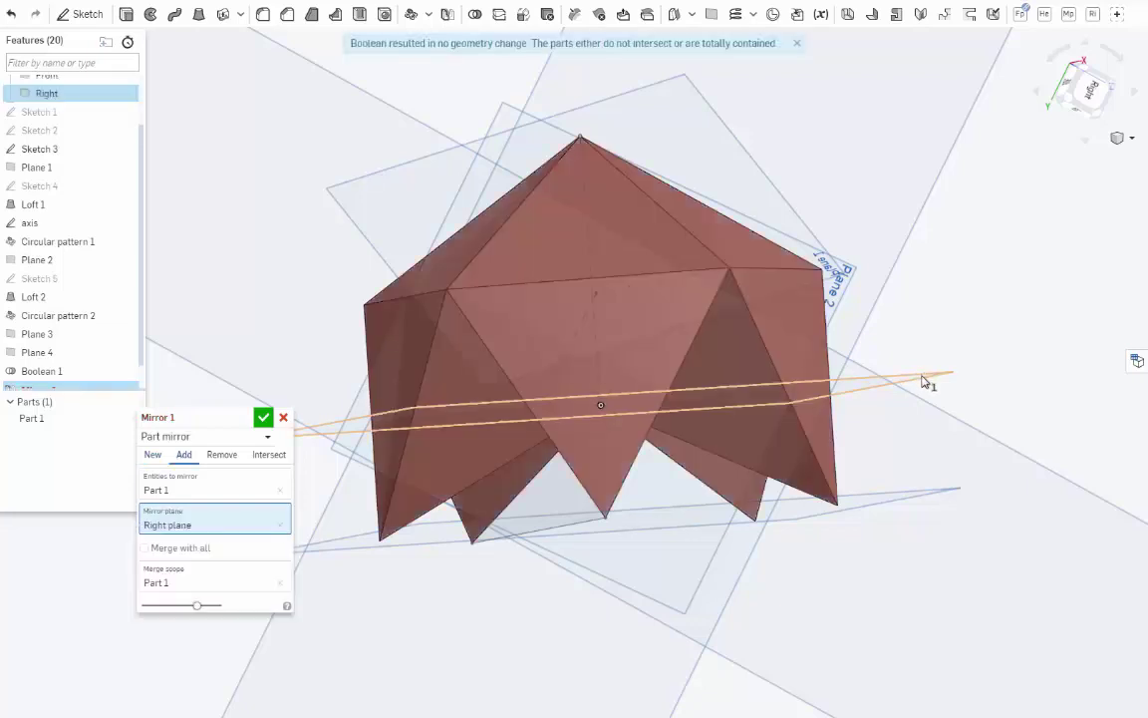
{"action": "left_click", "coordinate": [923, 382]}
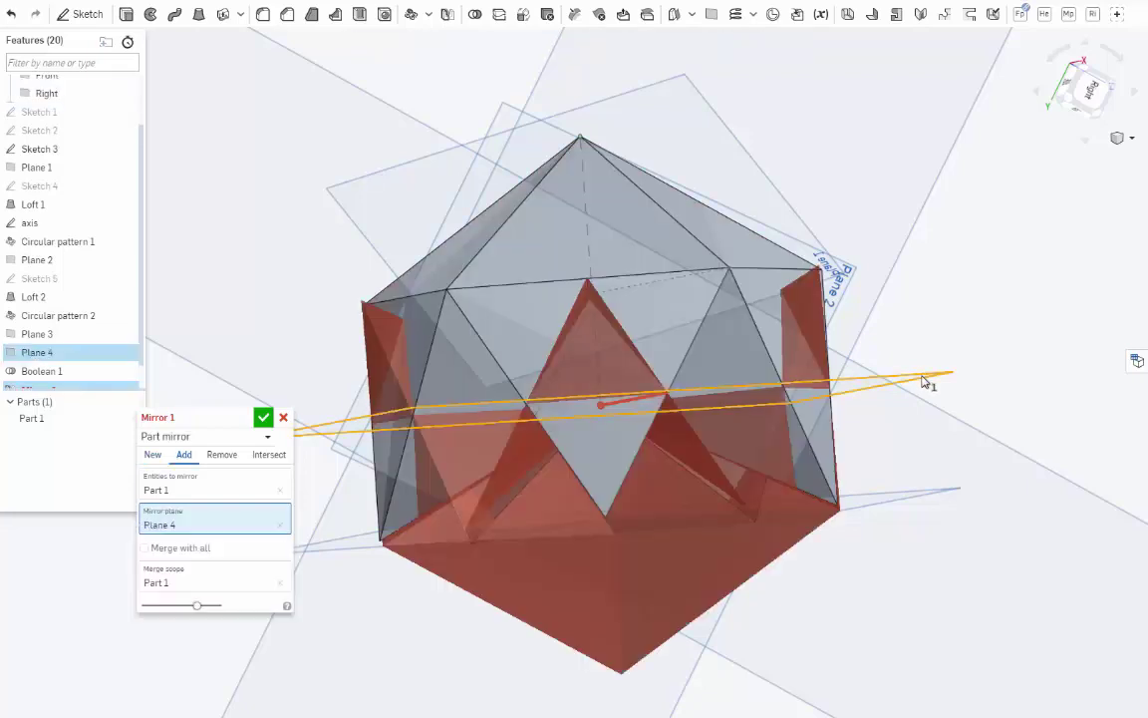
{"action": "left_click", "coordinate": [263, 418]}
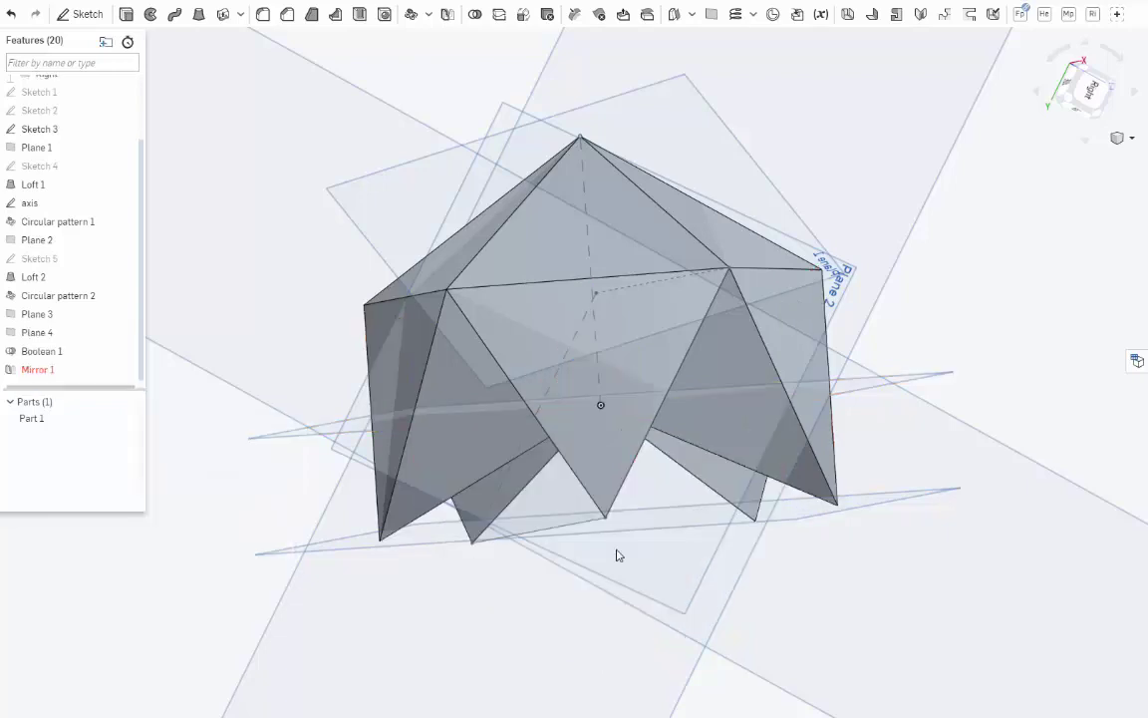
{"action": "double_click", "coordinate": [45, 371]}
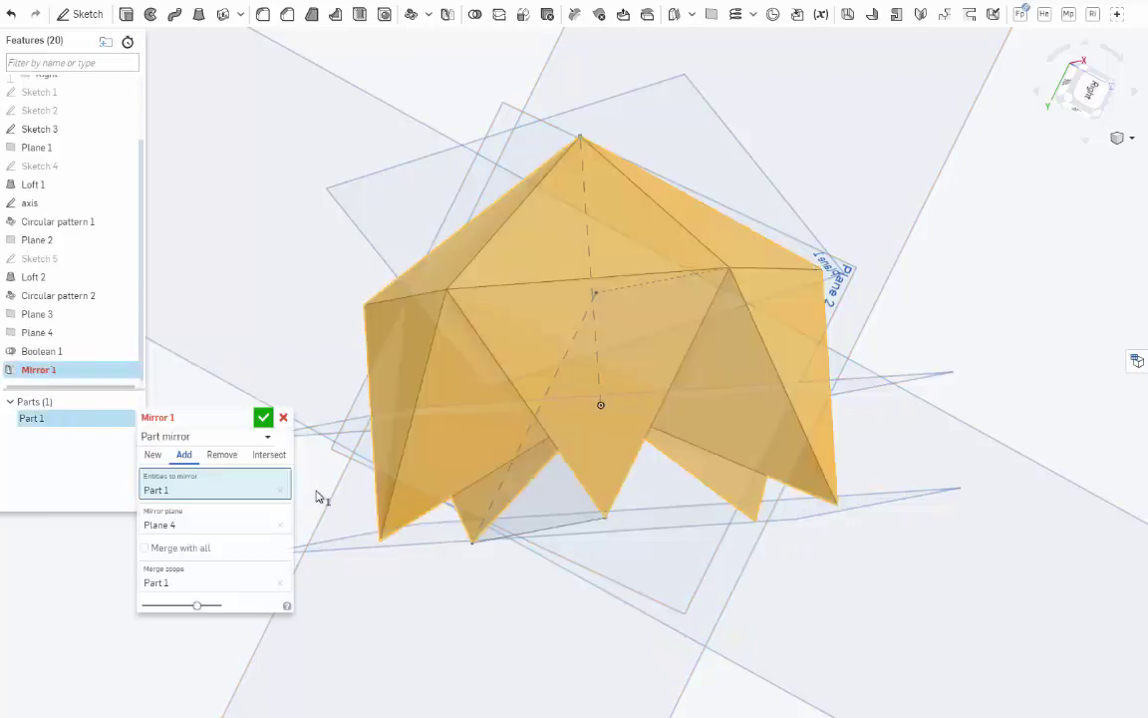
{"action": "left_click", "coordinate": [152, 454]}
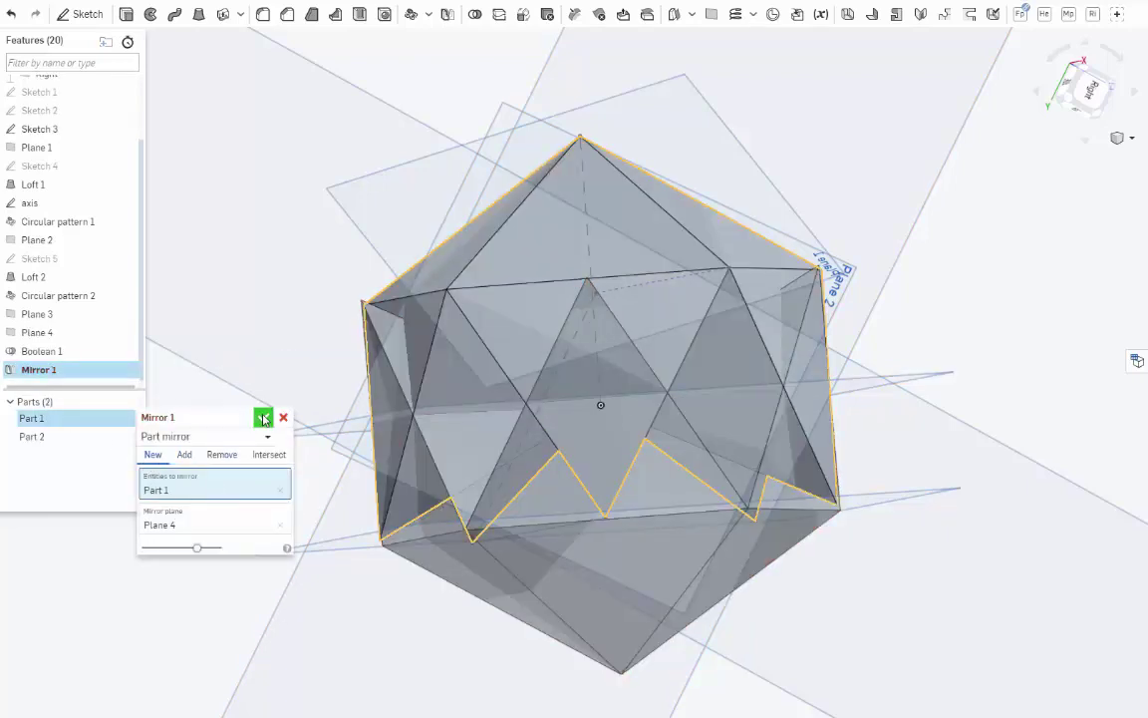
{"action": "left_click", "coordinate": [263, 418]}
{"action": "left_click", "coordinate": [664, 568]}
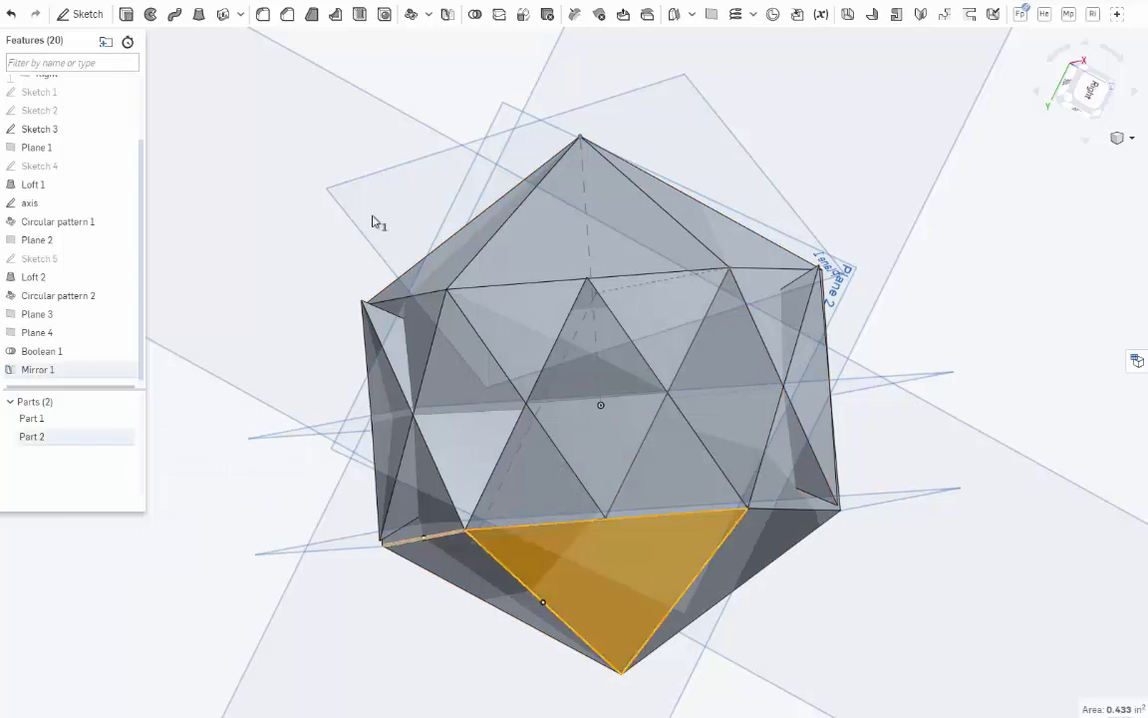
Rotate Part 2 by 36 degrees about the axis sketch line using Transform
{"action": "left_click", "coordinate": [520, 16]}
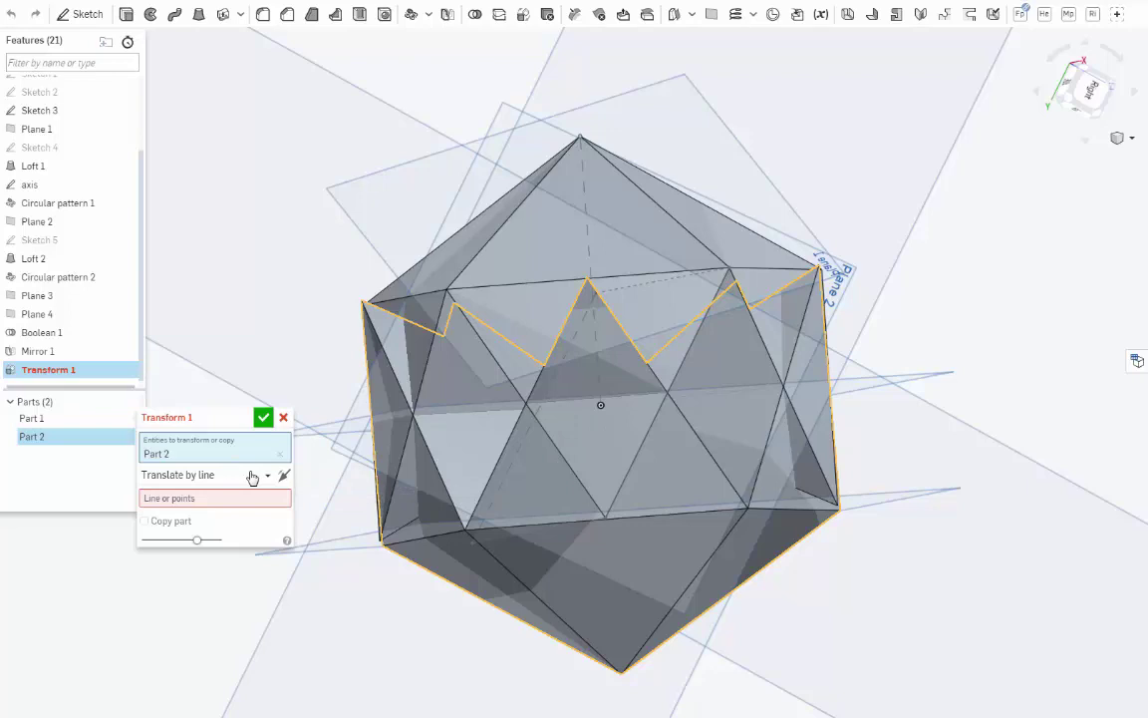
{"action": "left_click", "coordinate": [265, 475]}
{"action": "left_click", "coordinate": [160, 571]}
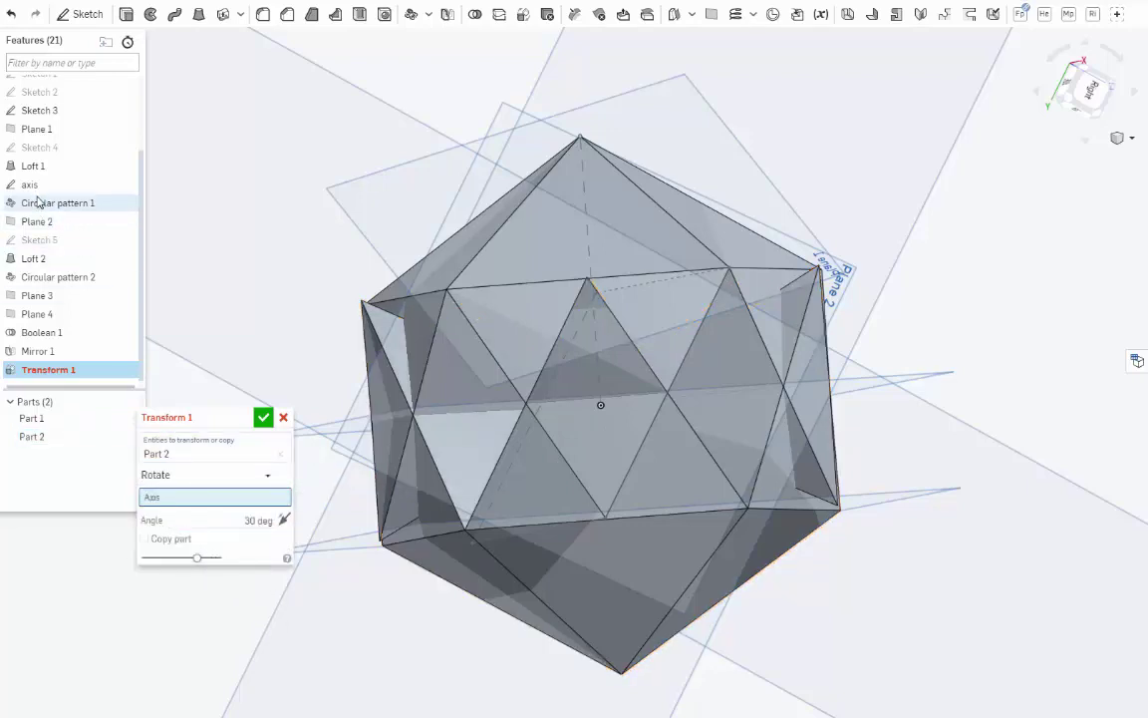
{"action": "left_click", "coordinate": [586, 226]}
{"action": "right_click_drag", "start_coordinate": [847, 333], "coordinate": [763, 369]}
{"action": "left_click", "coordinate": [231, 530]}
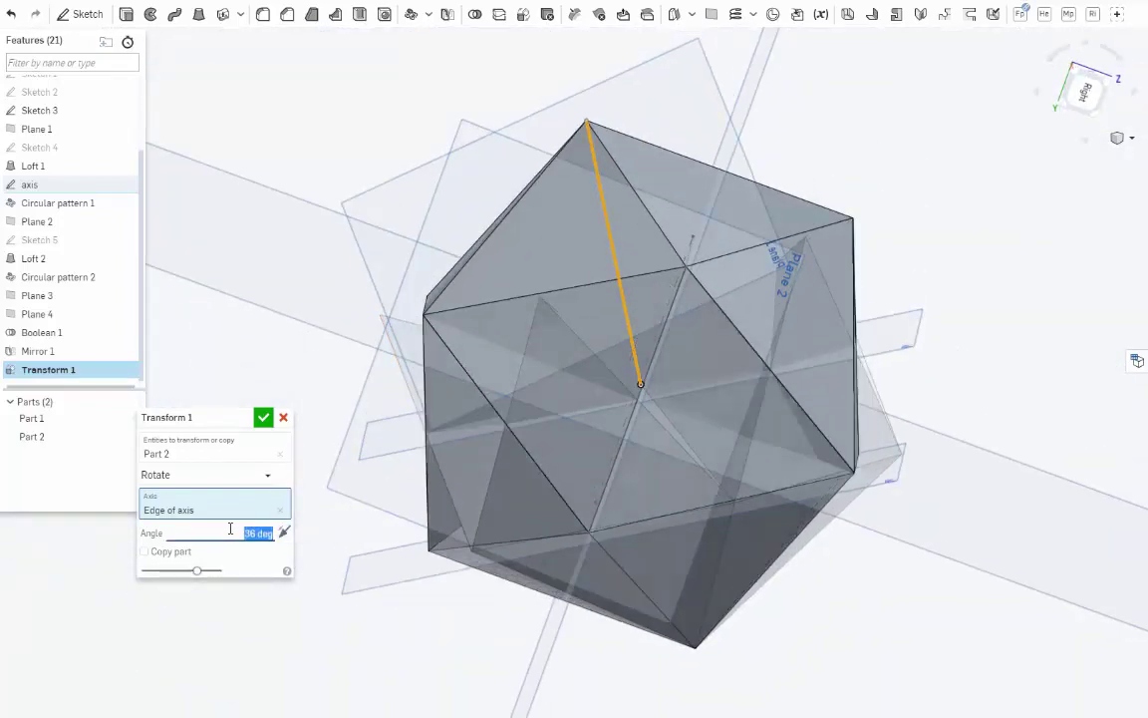
{"action": "key", "text": "Return"}
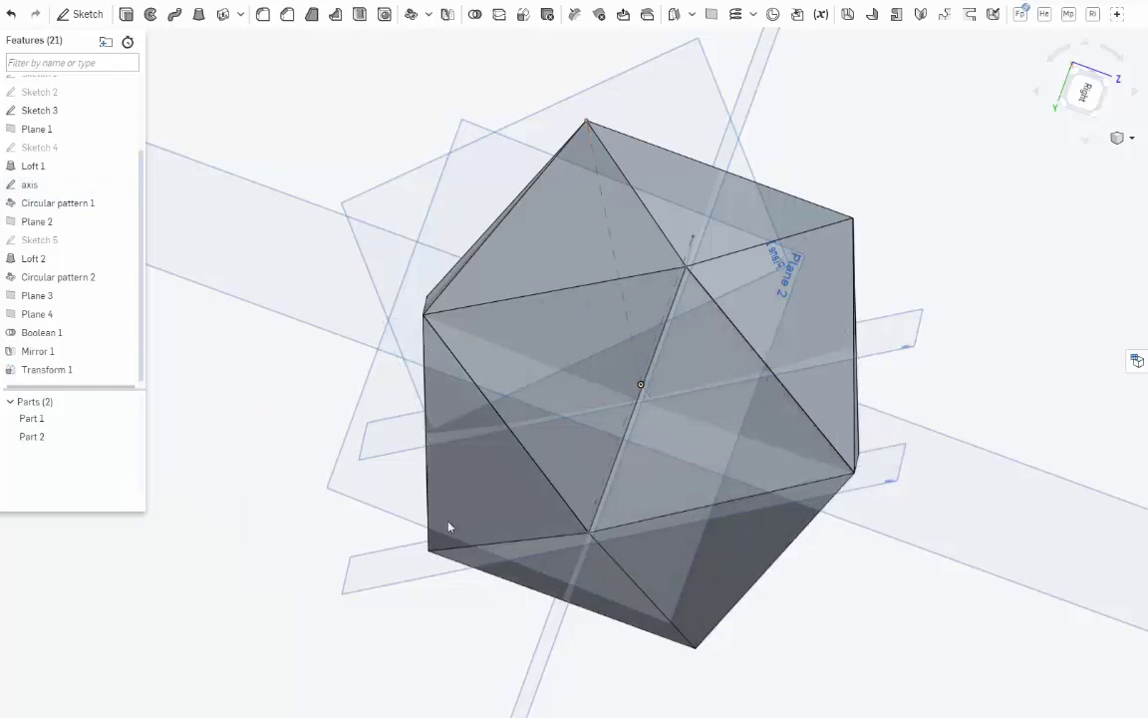
Boolean-union Part 1 and Part 2 into one solid
{"action": "right_click_drag", "start_coordinate": [449, 529], "coordinate": [558, 493]}
{"action": "left_click", "coordinate": [32, 419]}
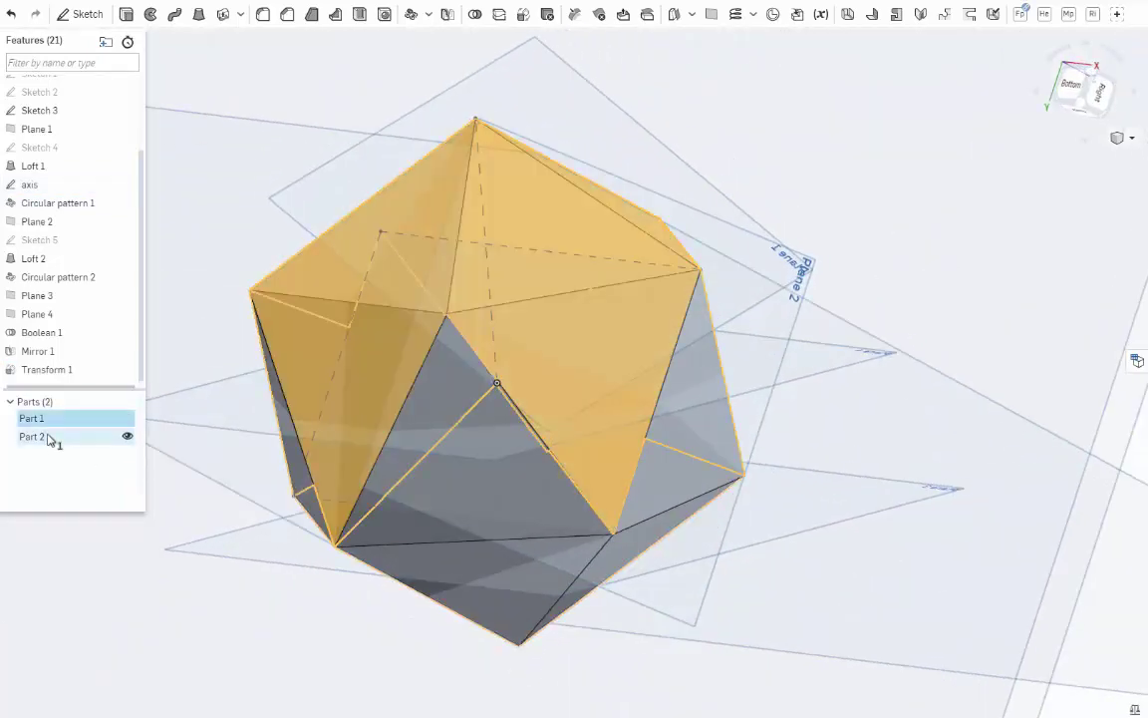
{"action": "left_click", "coordinate": [47, 439], "text": "shift"}
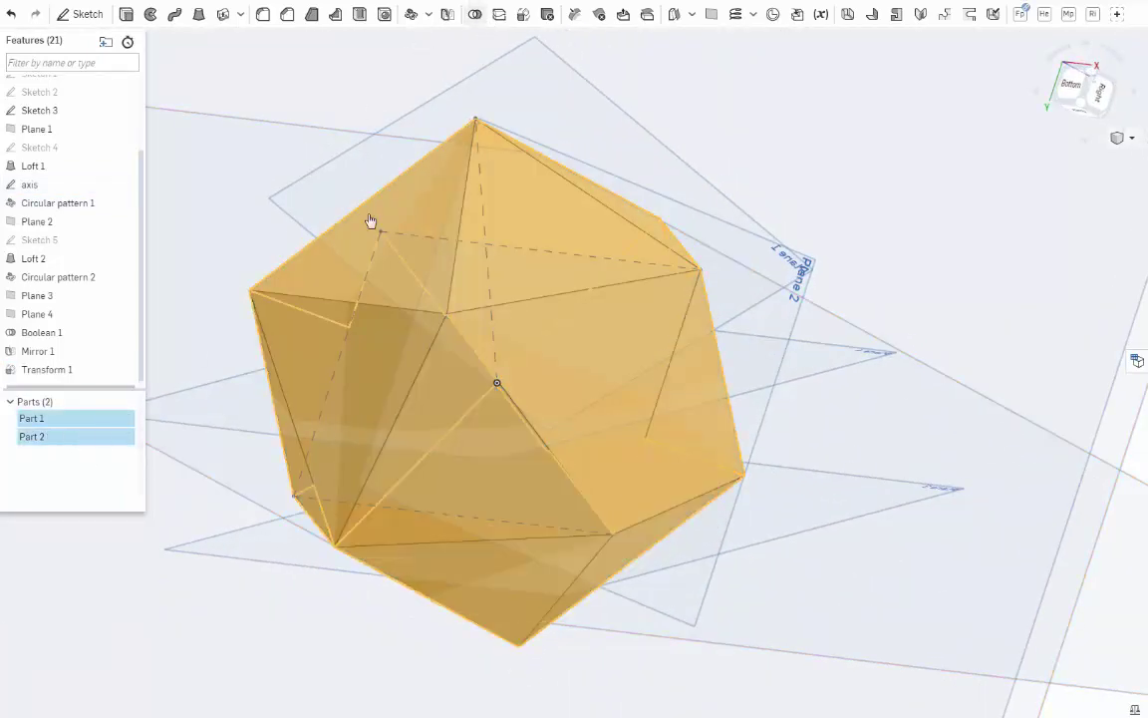
{"action": "key", "text": "b"}
{"action": "left_click", "coordinate": [264, 415]}
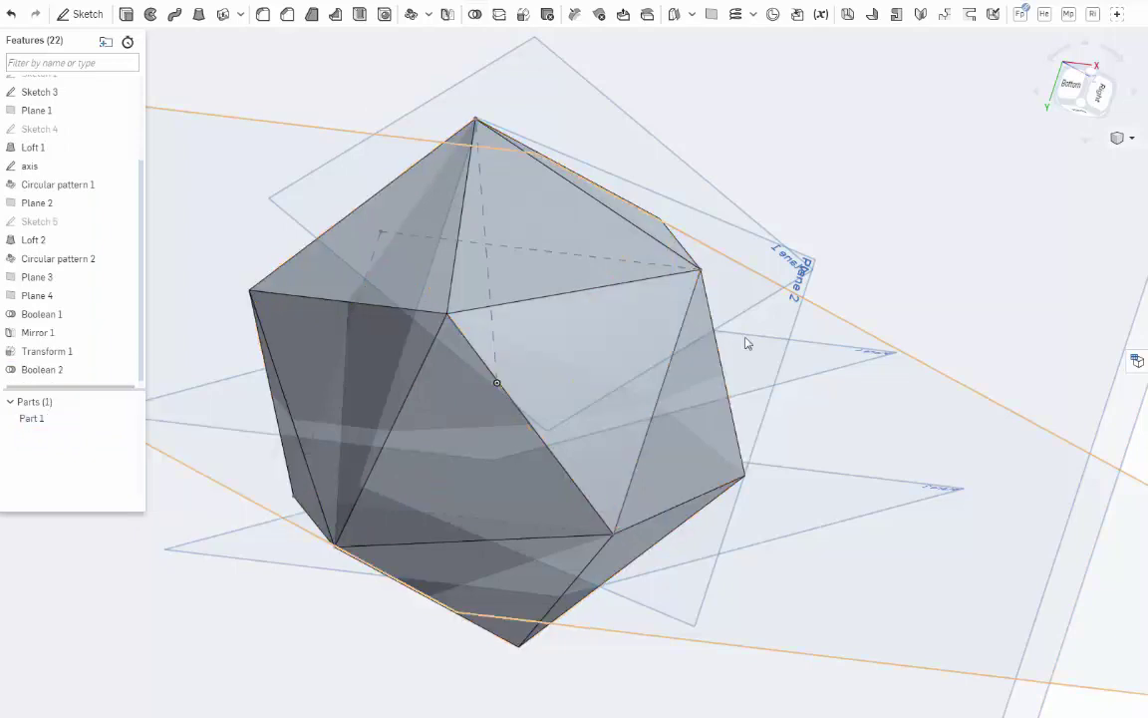
Inspect the icosahedron's edges and orbit around the finished solid
{"action": "left_click", "coordinate": [681, 339]}
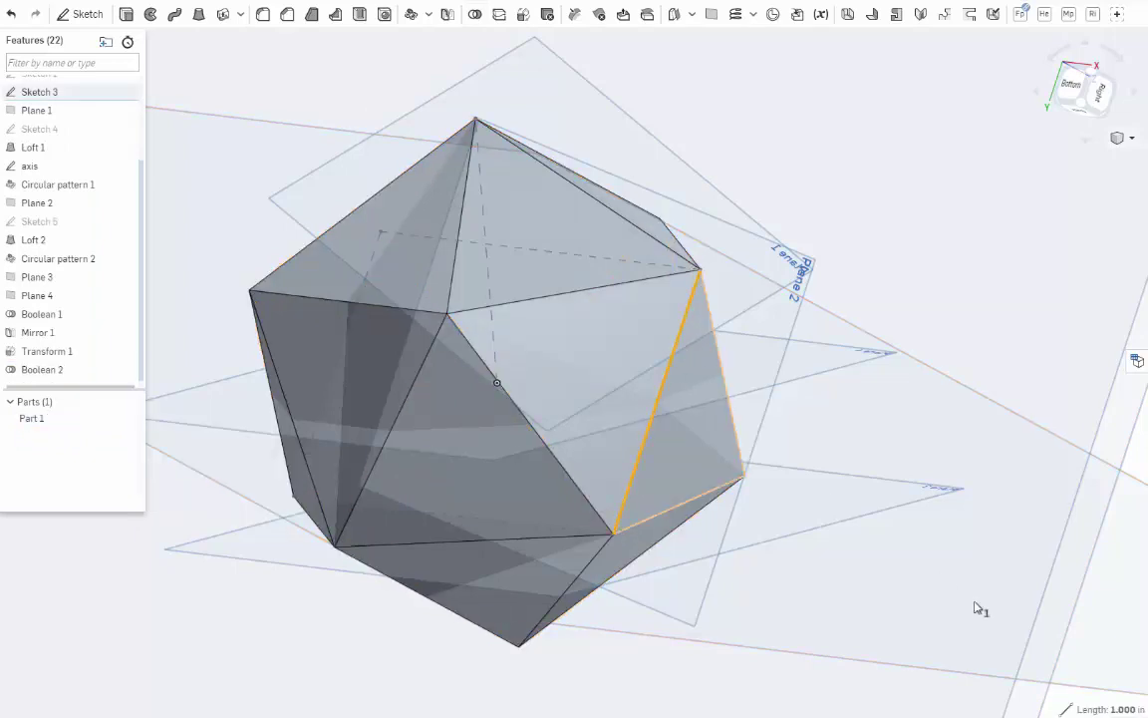
{"action": "key", "text": "Escape"}
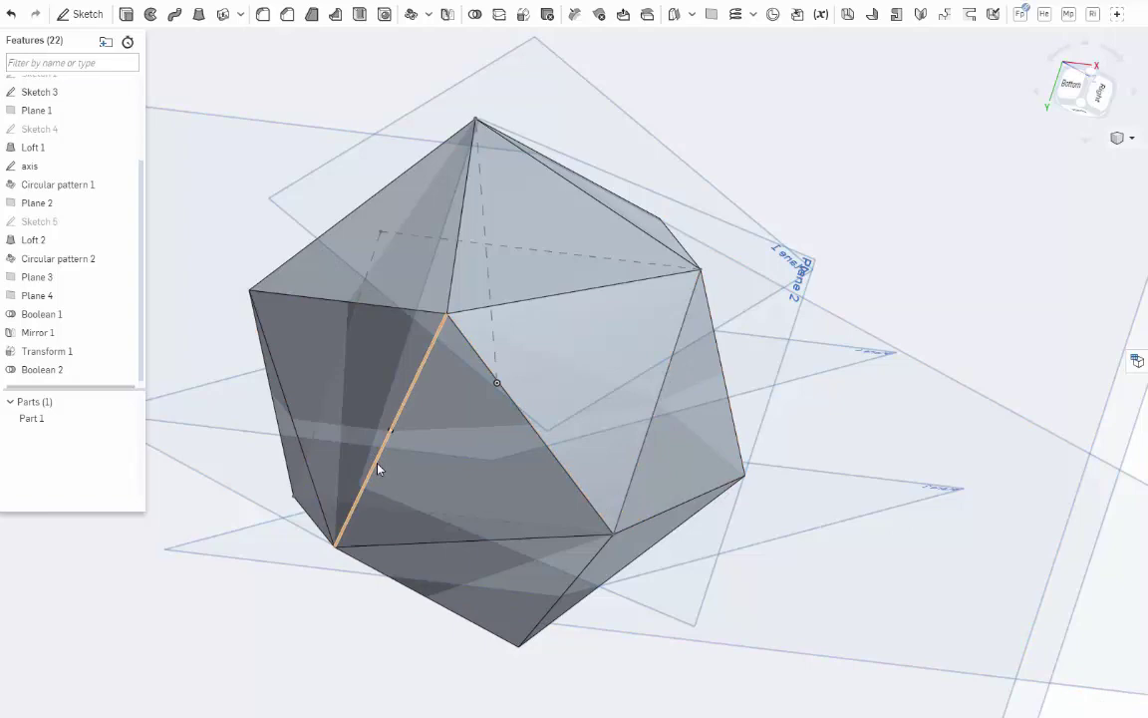
{"action": "left_click", "coordinate": [378, 468]}
{"action": "key", "text": "n"}
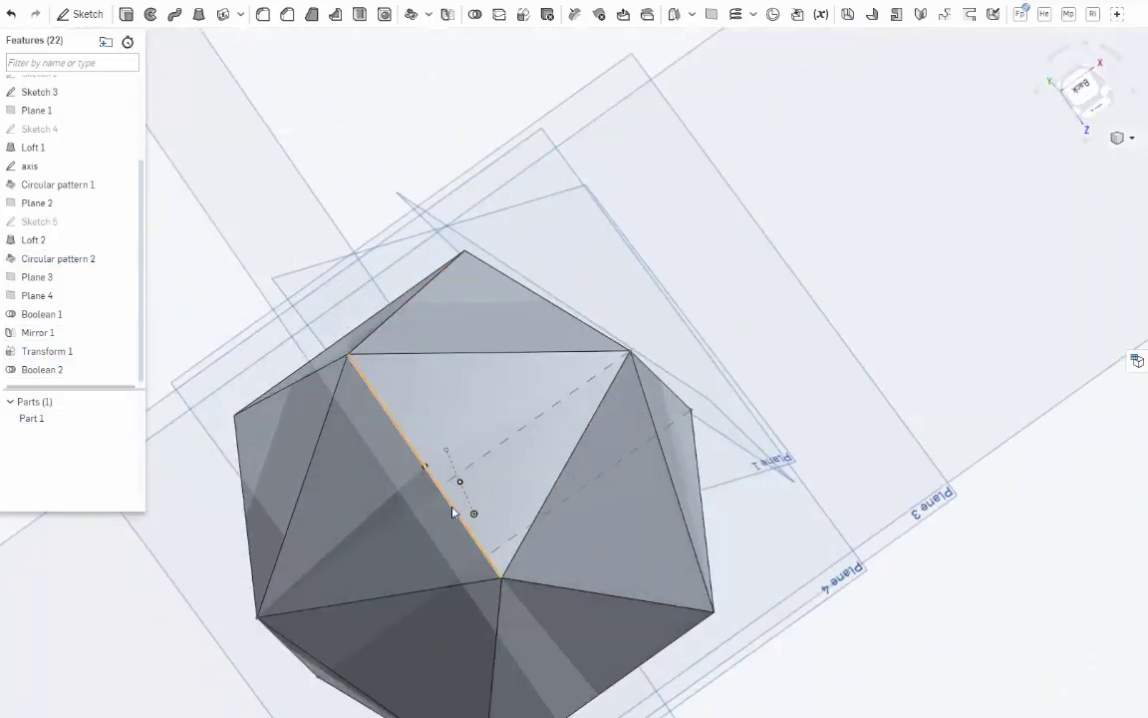
{"action": "key", "text": "Escape"}
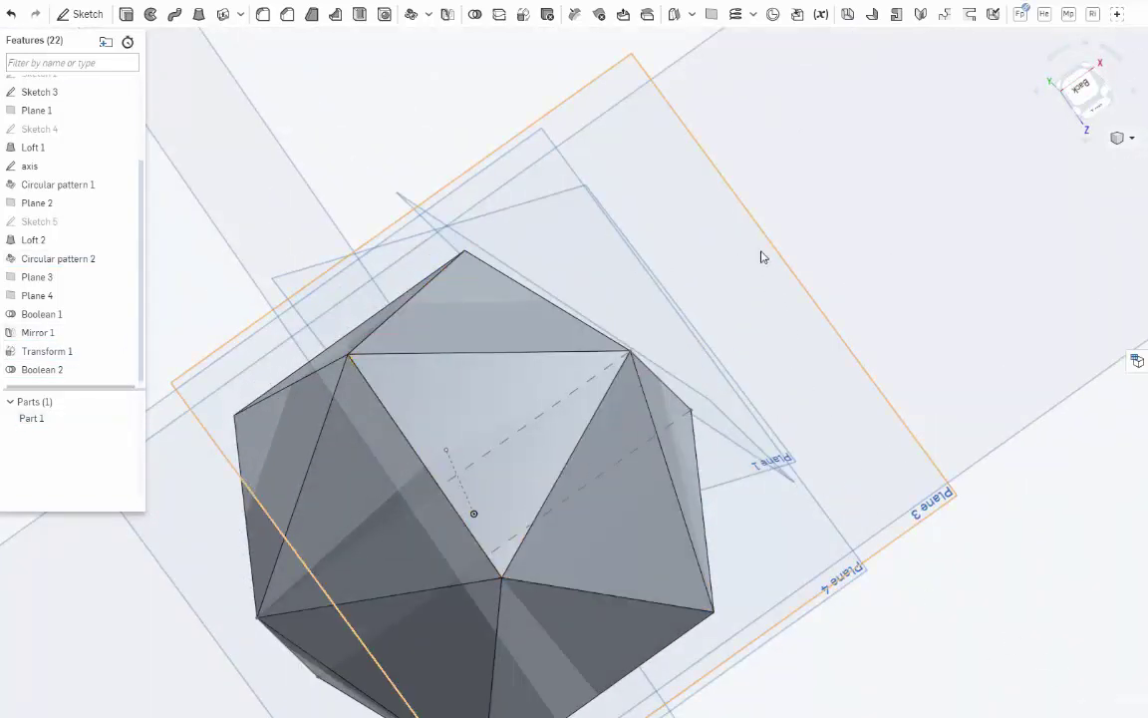
{"action": "right_click_drag", "start_coordinate": [762, 256], "coordinate": [541, 377]}
{"action": "scroll", "coordinate": [542, 376], "scroll_direction": "up", "scroll_amount": 3}
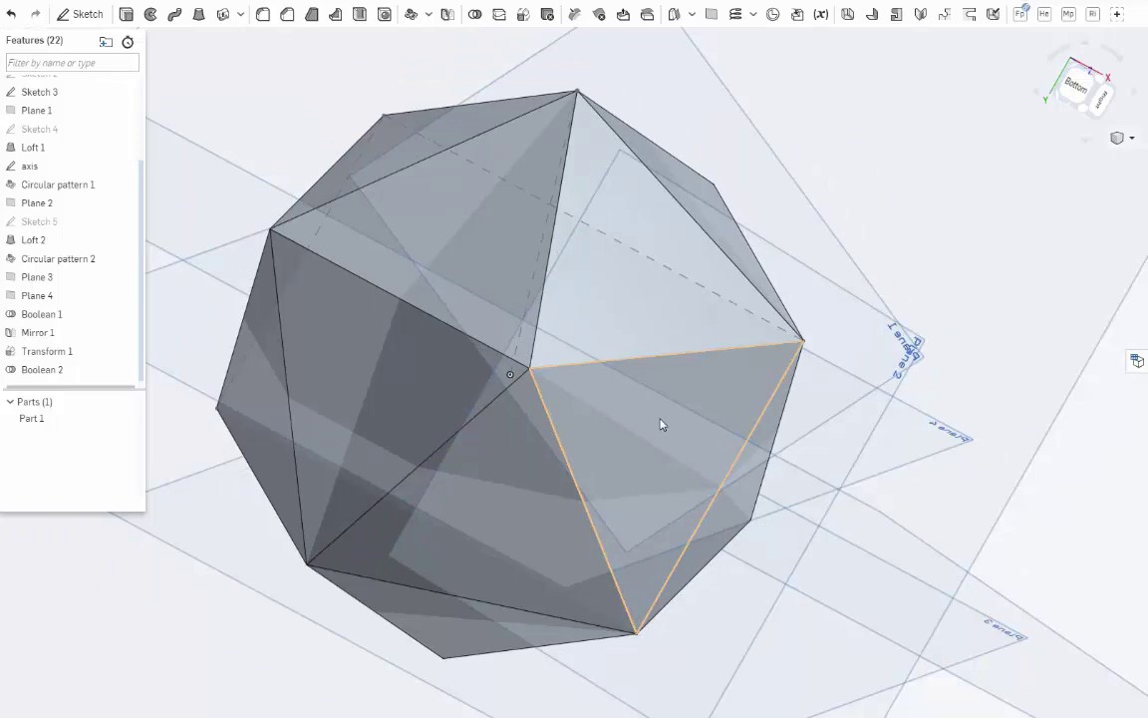
{"action": "mouse_move", "coordinate": [686, 411]}
{"action": "right_mouse_down"}
{"action": "mouse_move", "coordinate": [651, 405]}
{"action": "mouse_move", "coordinate": [669, 409]}
{"action": "right_mouse_up"}
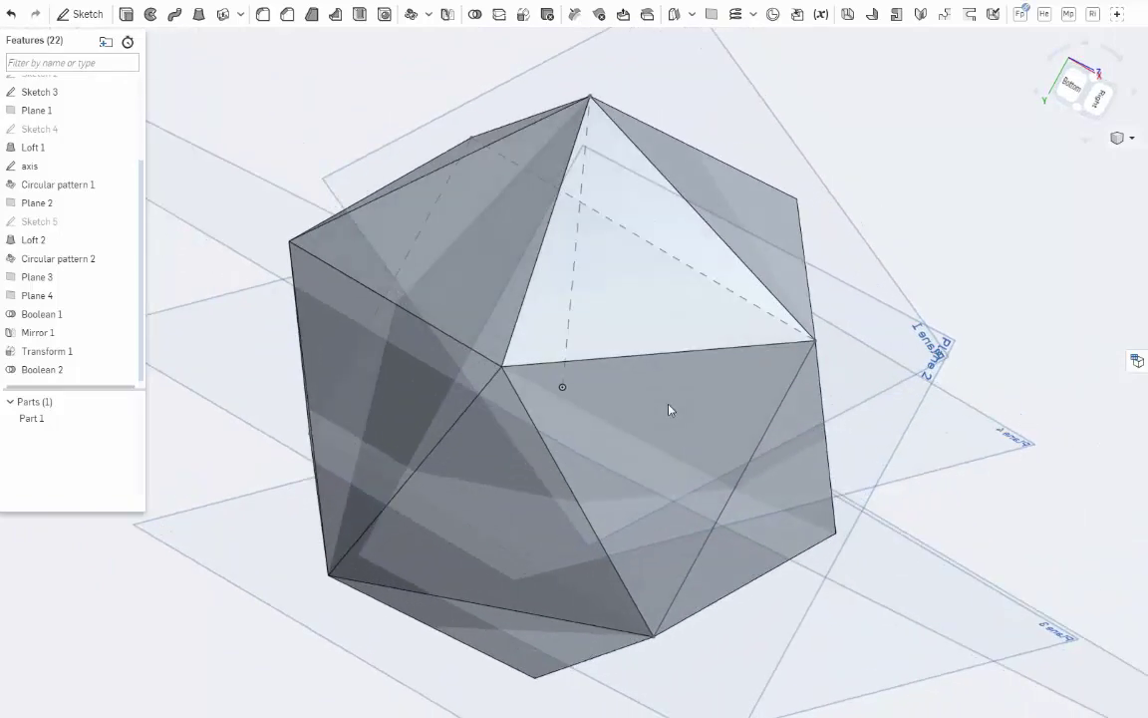
{"action": "right_click_drag", "start_coordinate": [828, 521], "coordinate": [316, 368]}
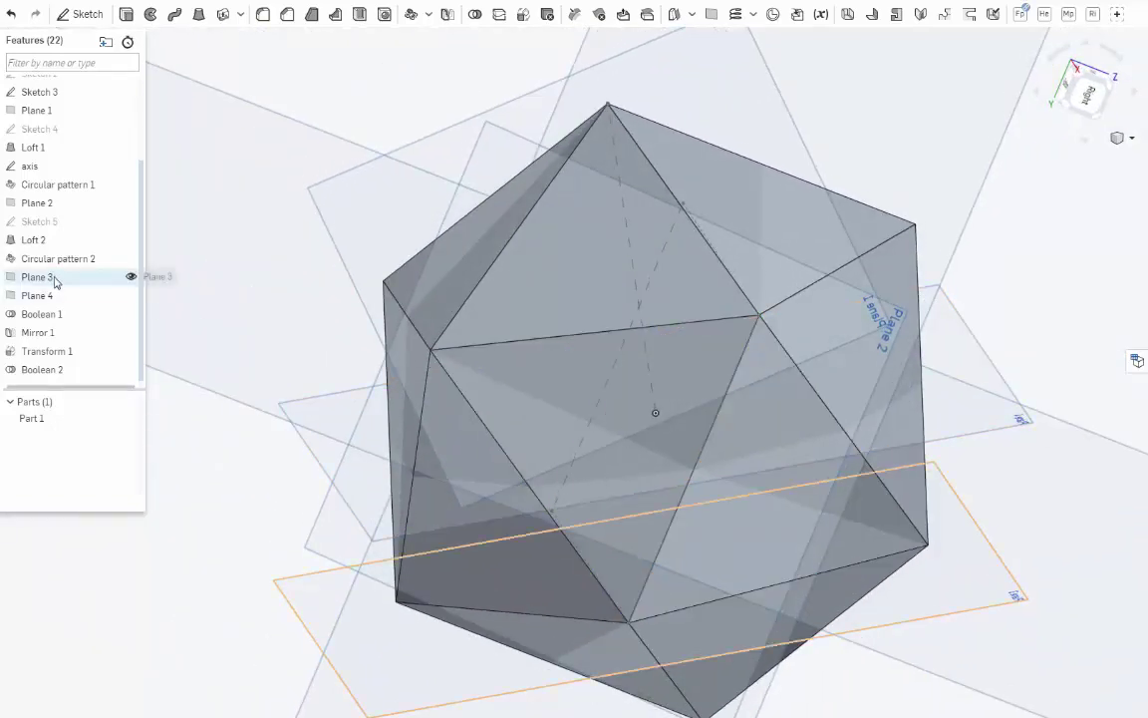
Hide all construction planes
{"action": "right_click", "coordinate": [55, 278]}
{"action": "left_click", "coordinate": [109, 417]}
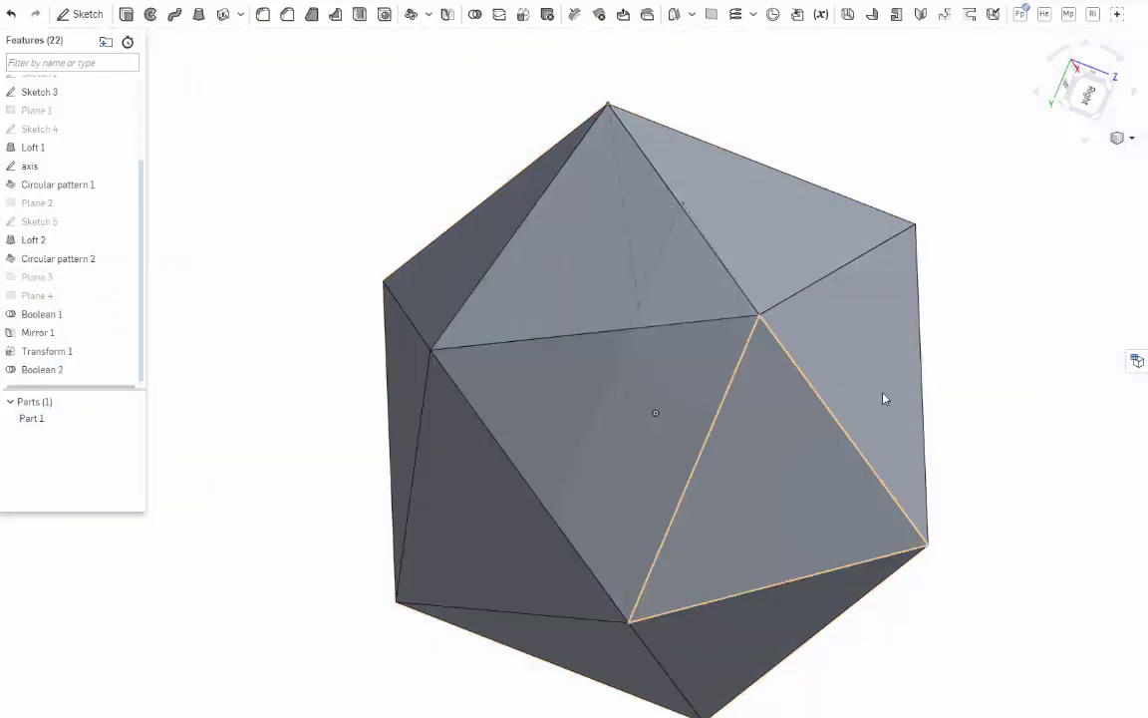
{"action": "right_click_drag", "start_coordinate": [884, 398], "coordinate": [665, 407]}
Add a sketch on the front face, rename it 7, and fit the view
{"action": "right_click", "coordinate": [646, 392]}
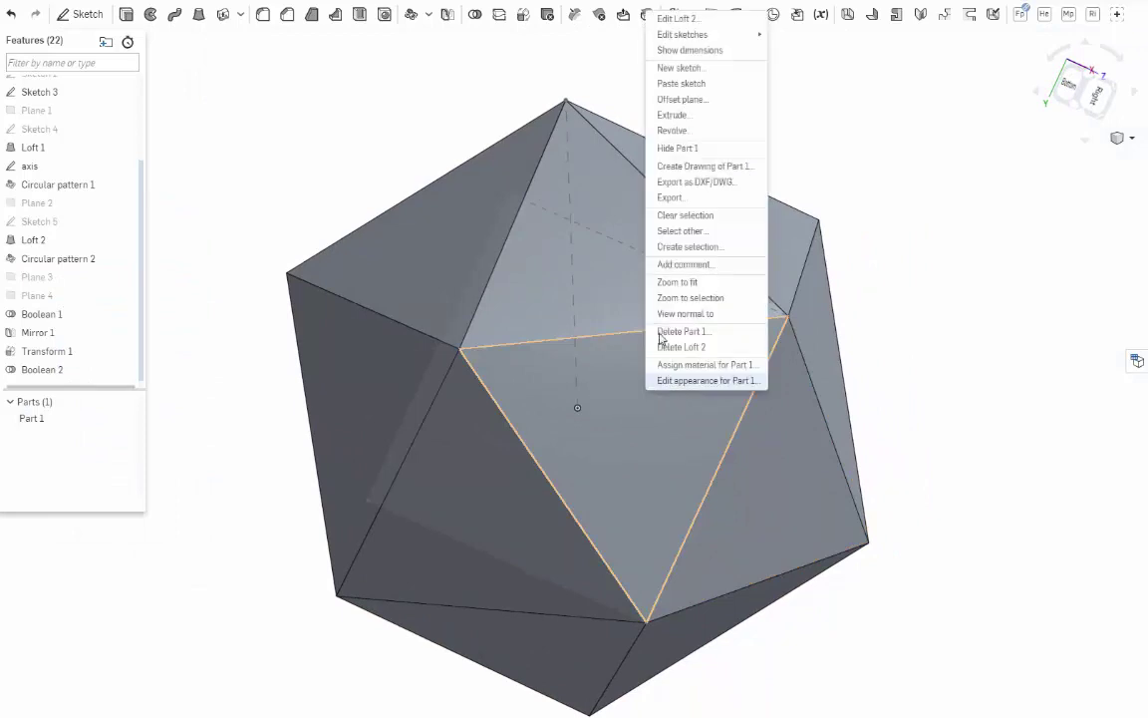
{"action": "left_click", "coordinate": [679, 67]}
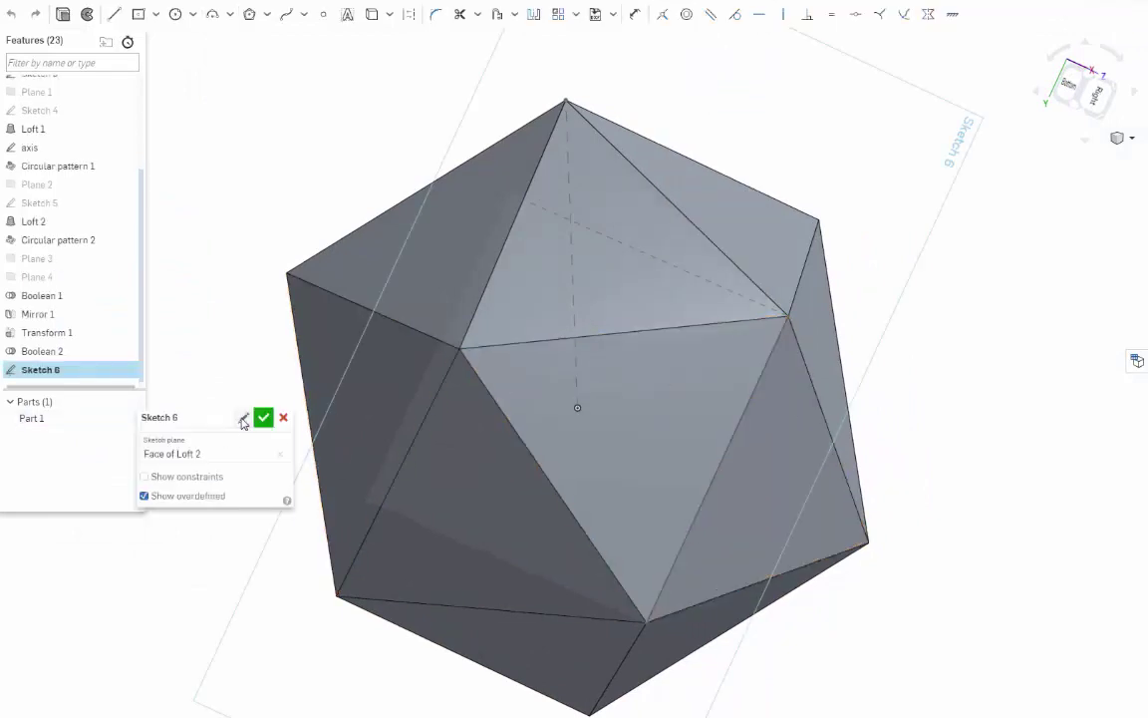
{"action": "left_click", "coordinate": [243, 419]}
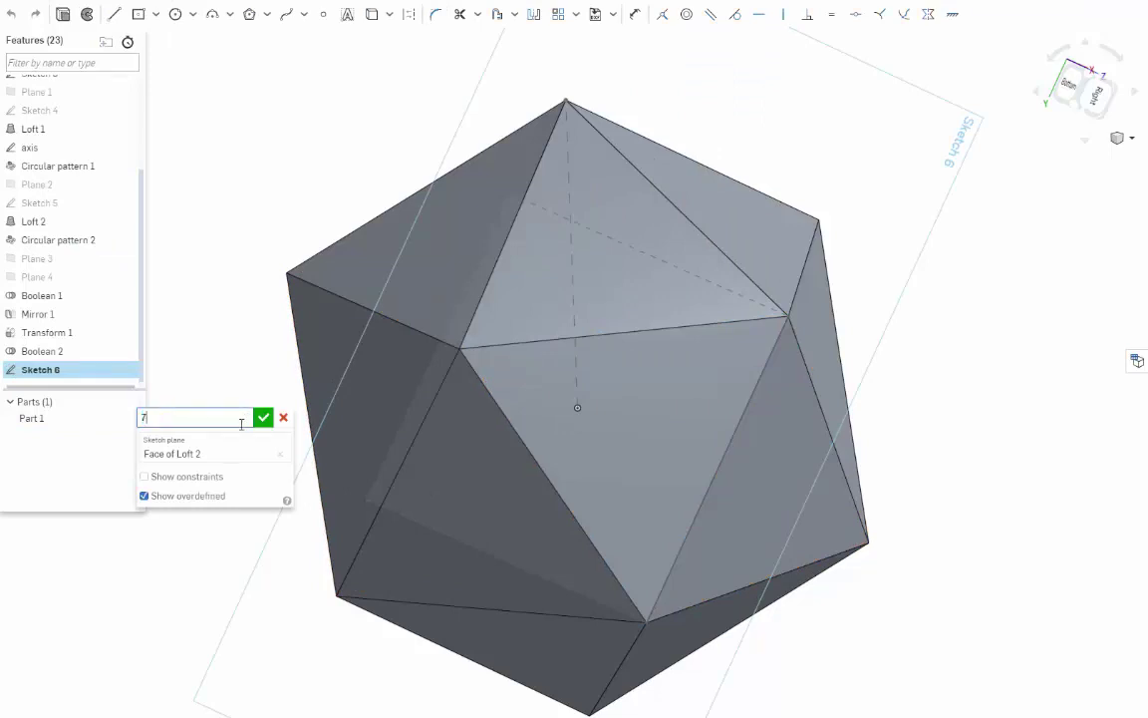
{"action": "left_click", "coordinate": [263, 418]}
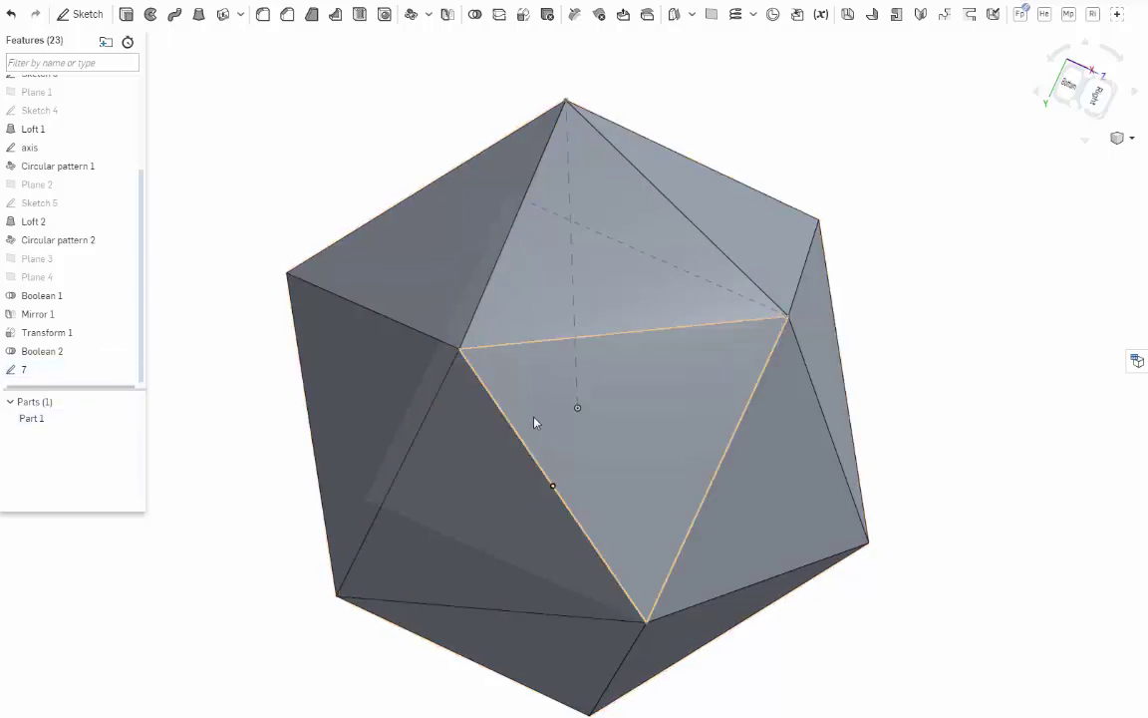
{"action": "key", "text": "f"}
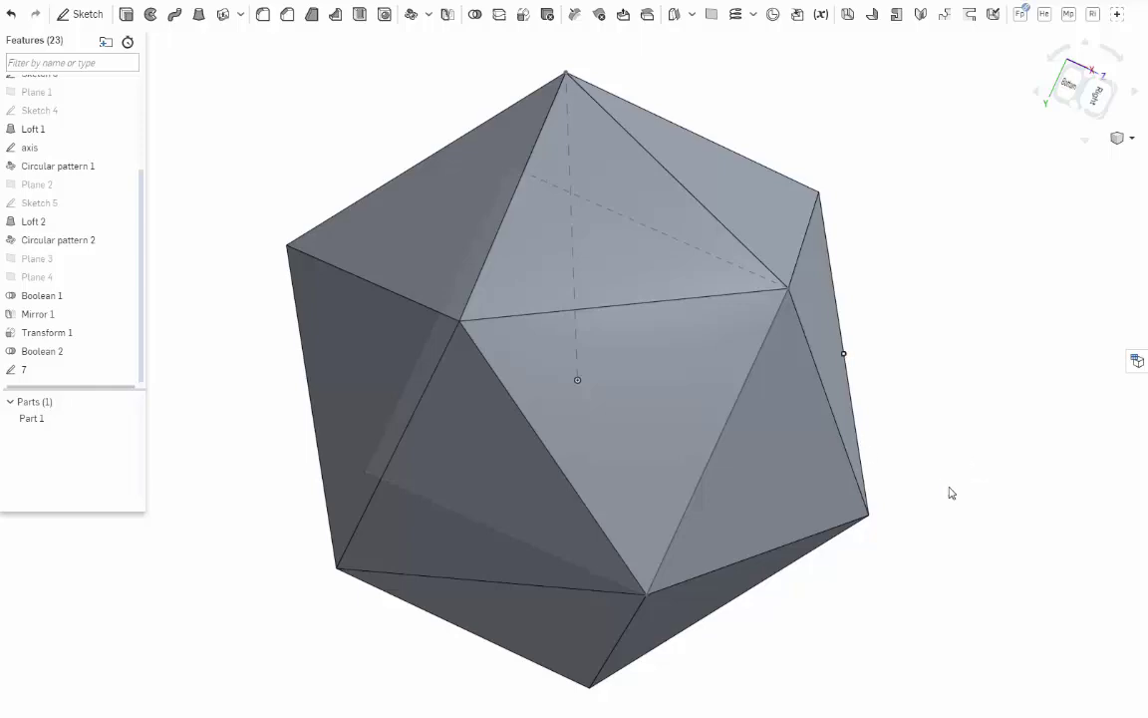